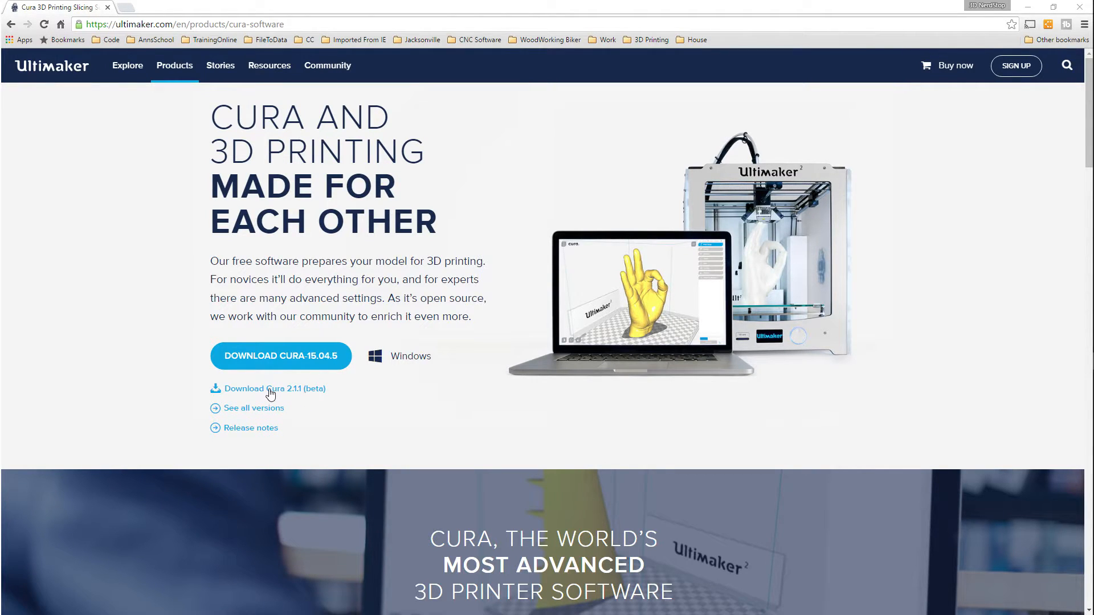
Download Cura 2.1.1 (beta) for Windows, answering the usage question with "I don't want to share any information"
click(270, 392)
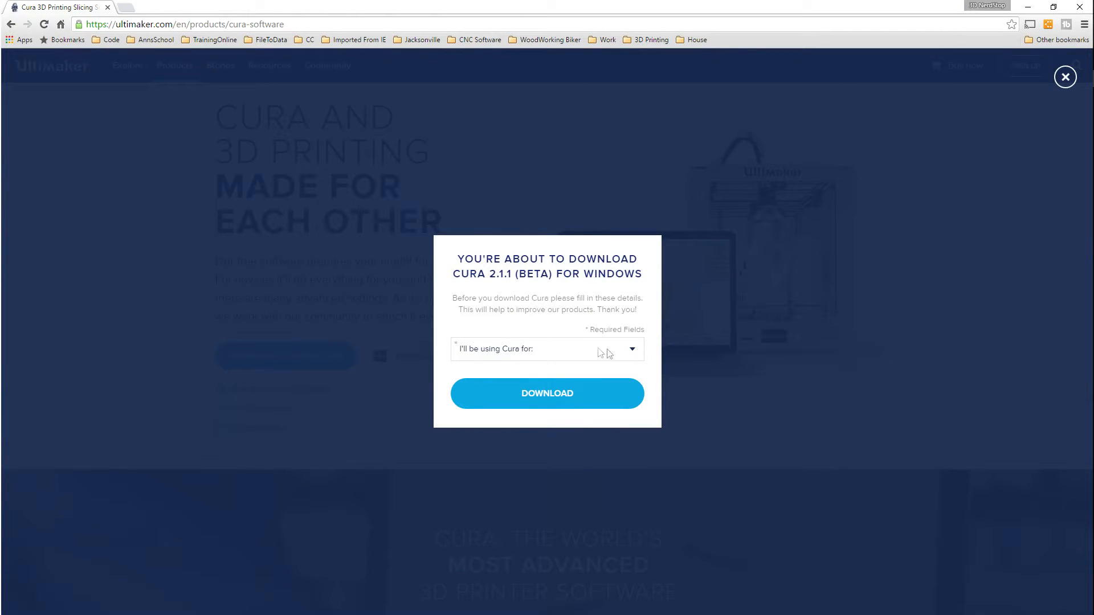
click(632, 350)
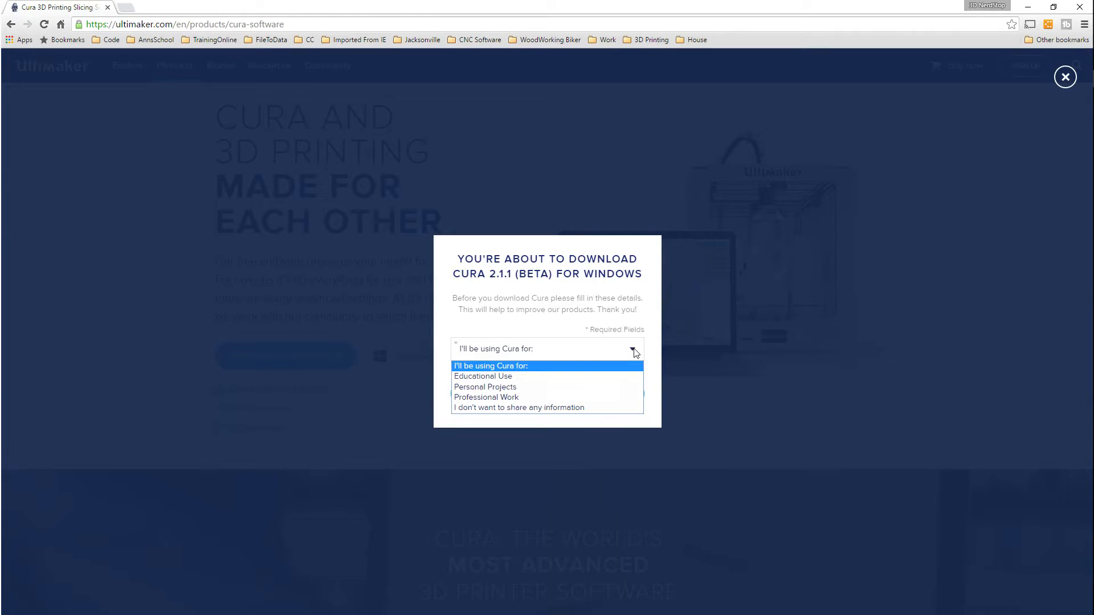
click(595, 408)
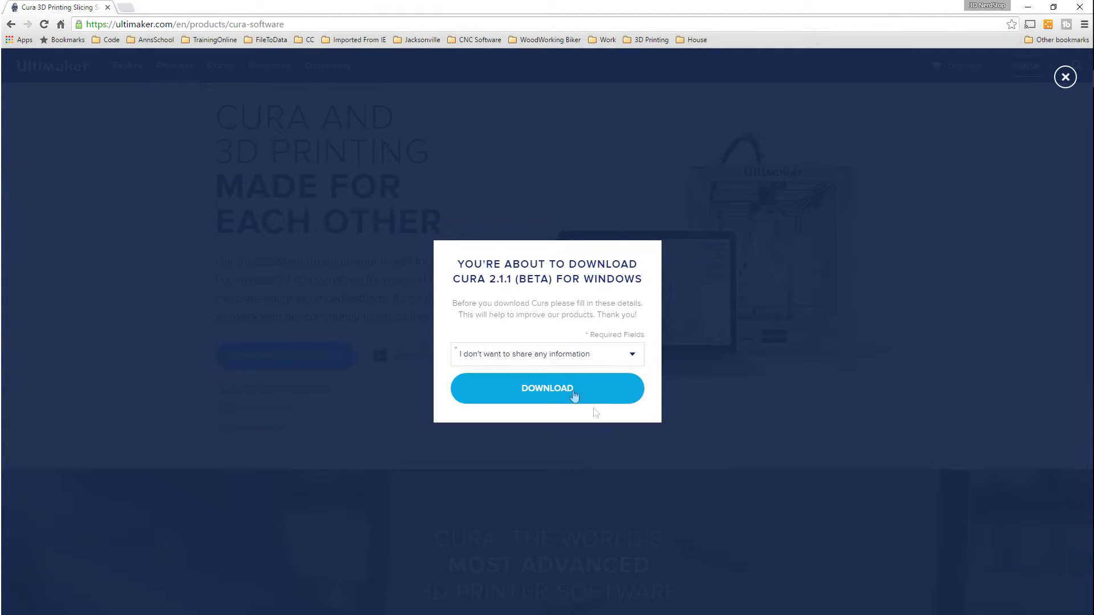
click(546, 390)
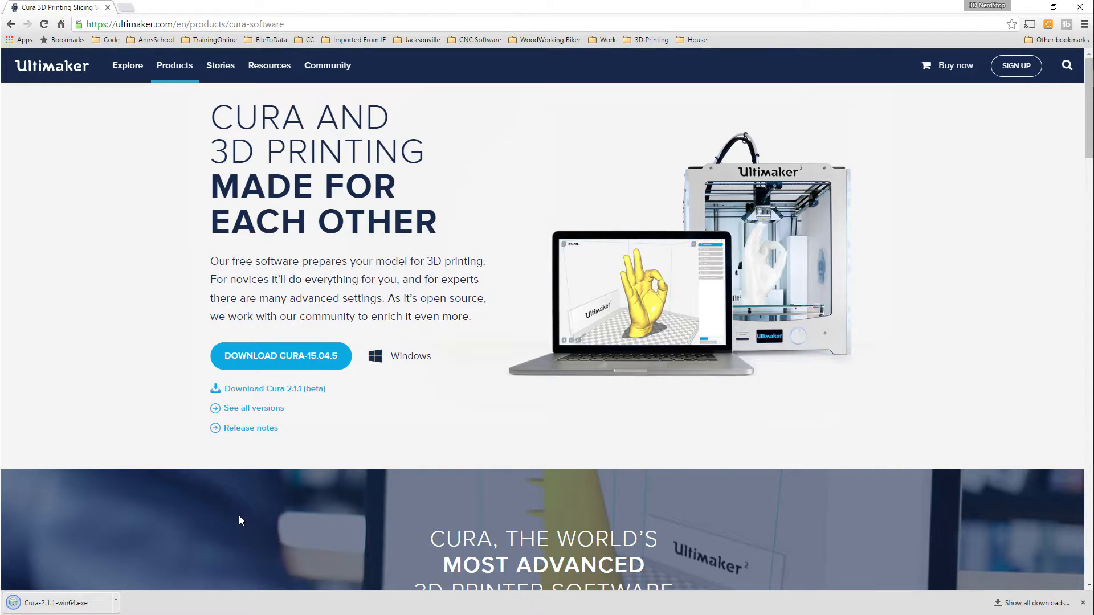
Install Cura 2.1 from the downloaded Cura-2.1.1-win64.exe, accepting the license and default location, shortcuts and components, and run it on finishing
click(51, 604)
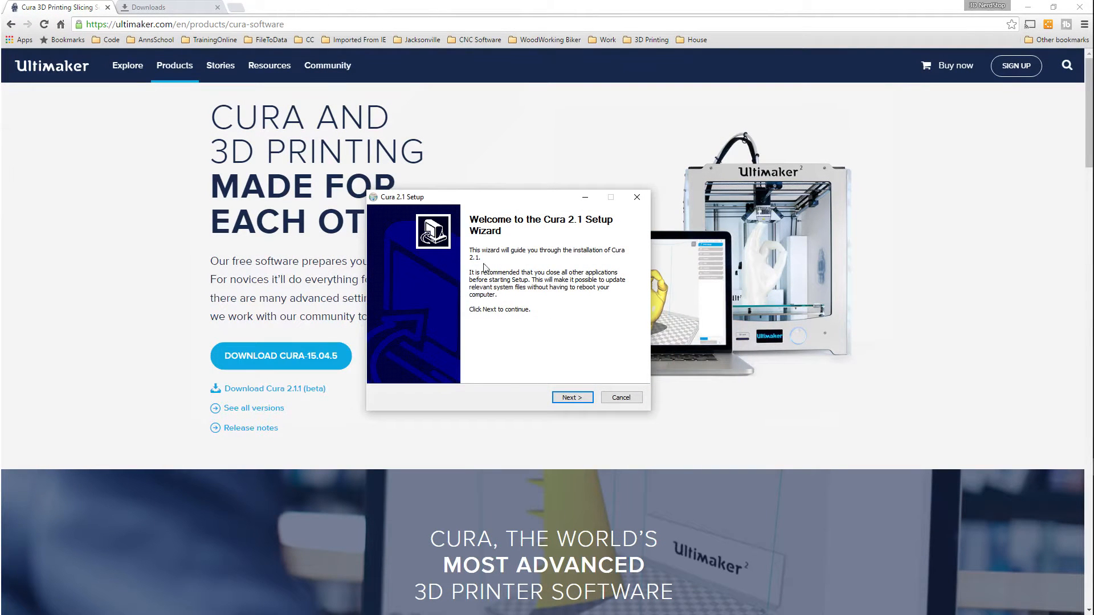
click(572, 398)
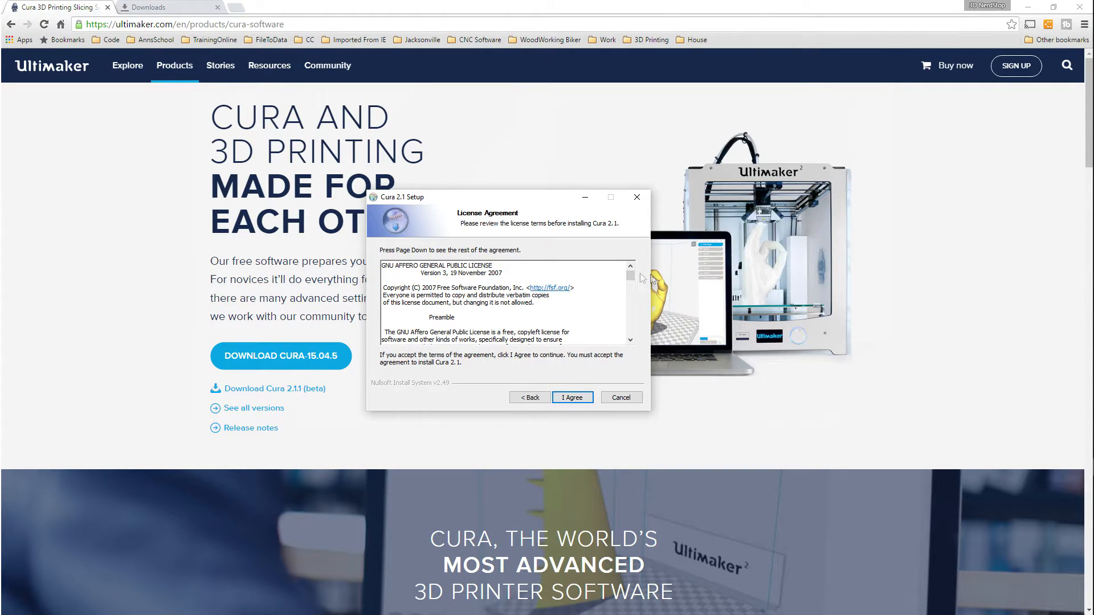
drag(631, 276, 633, 336)
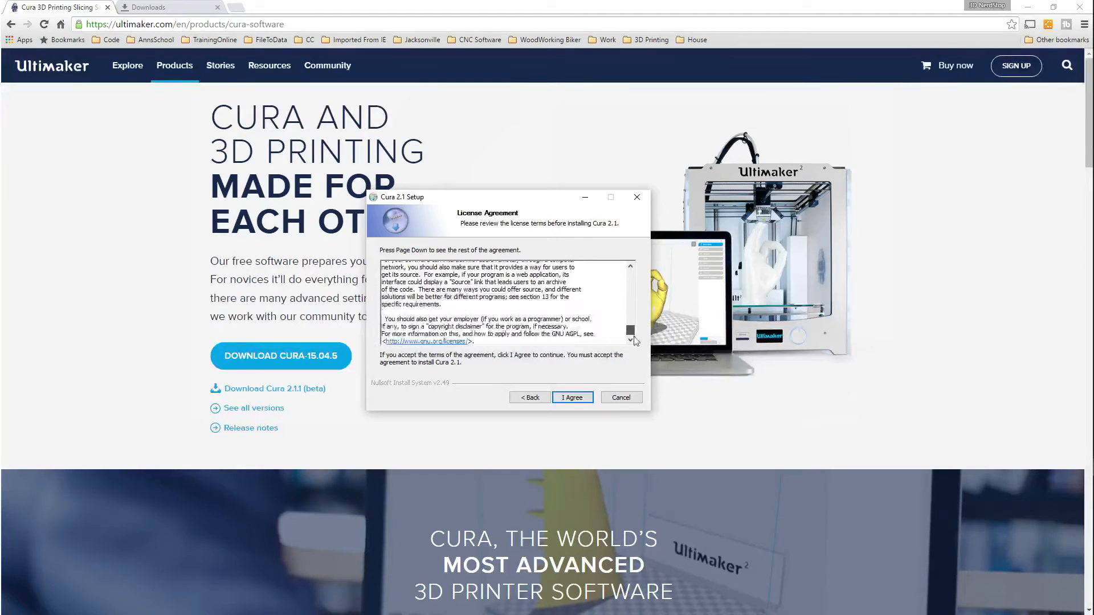
click(571, 398)
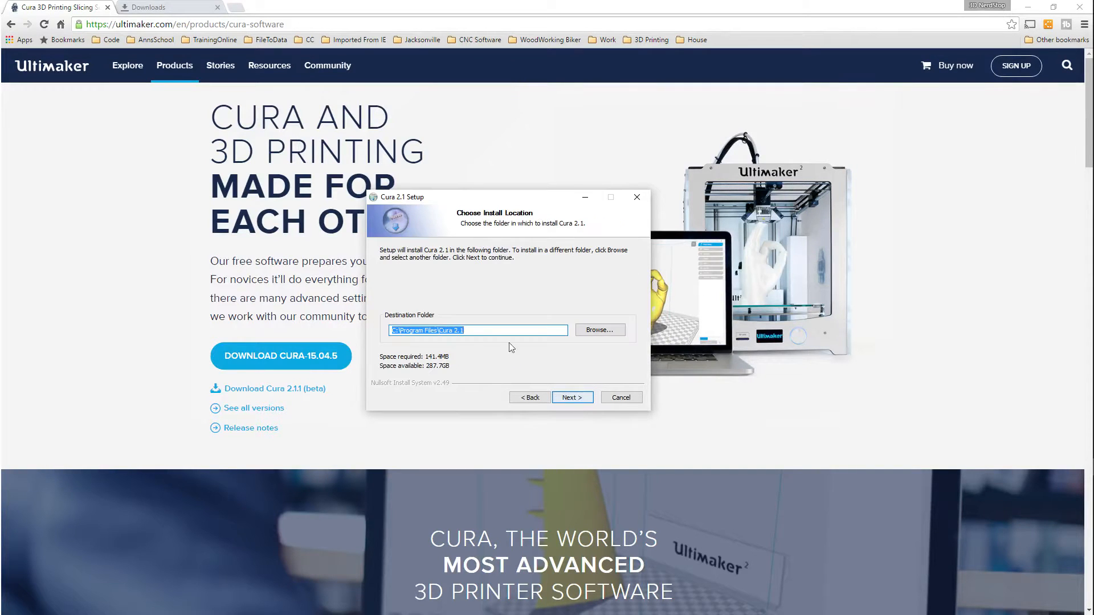
click(577, 400)
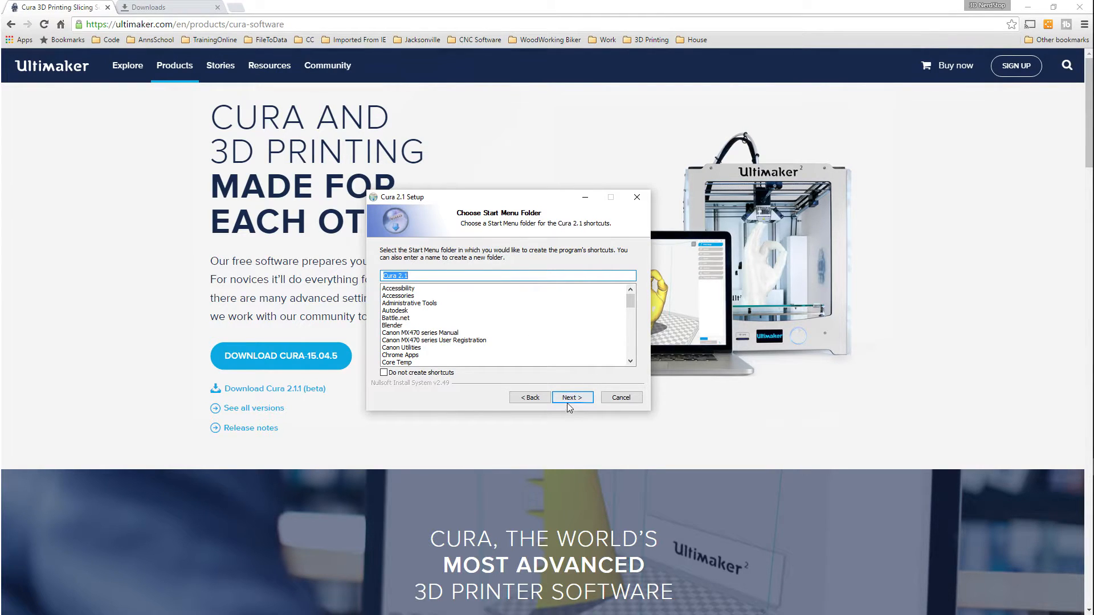
click(571, 403)
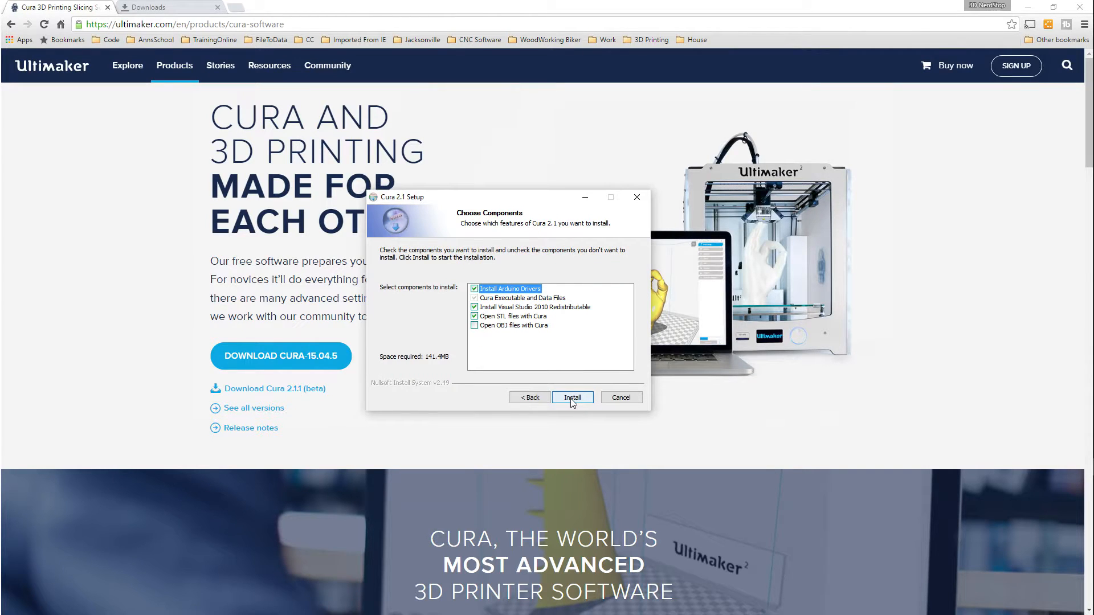
click(572, 399)
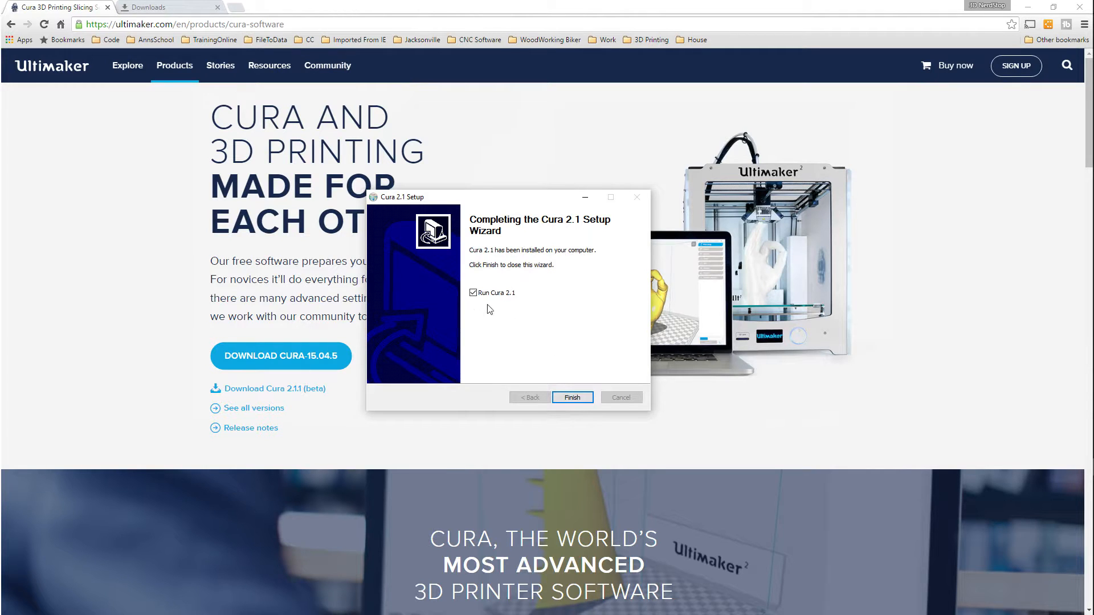
click(572, 398)
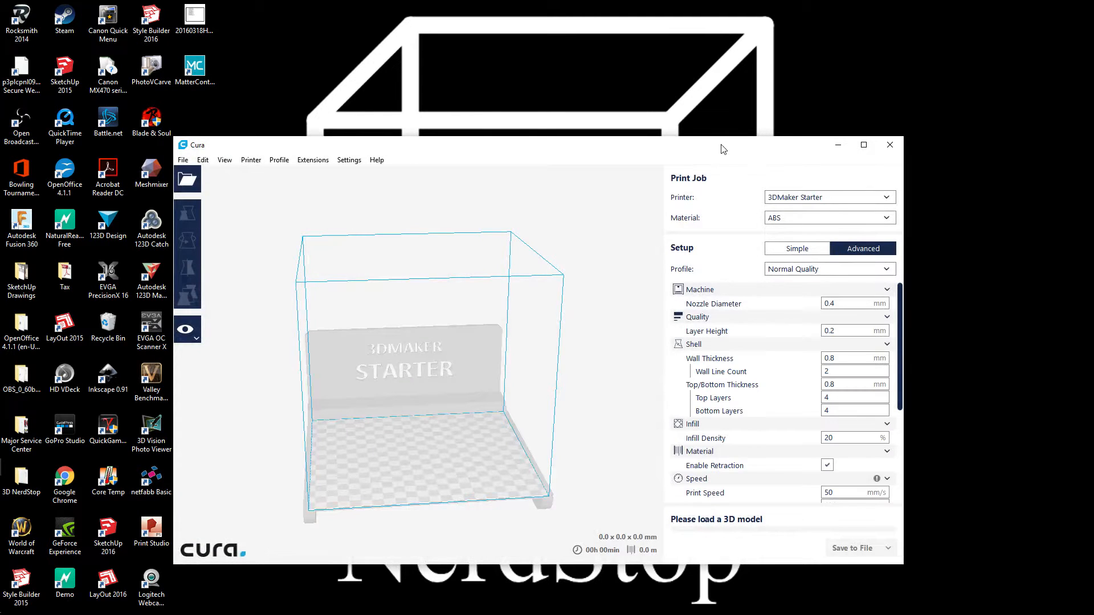
Maximize the Cura window and look through the printer types offered under Other when adding a printer
double_click(722, 149)
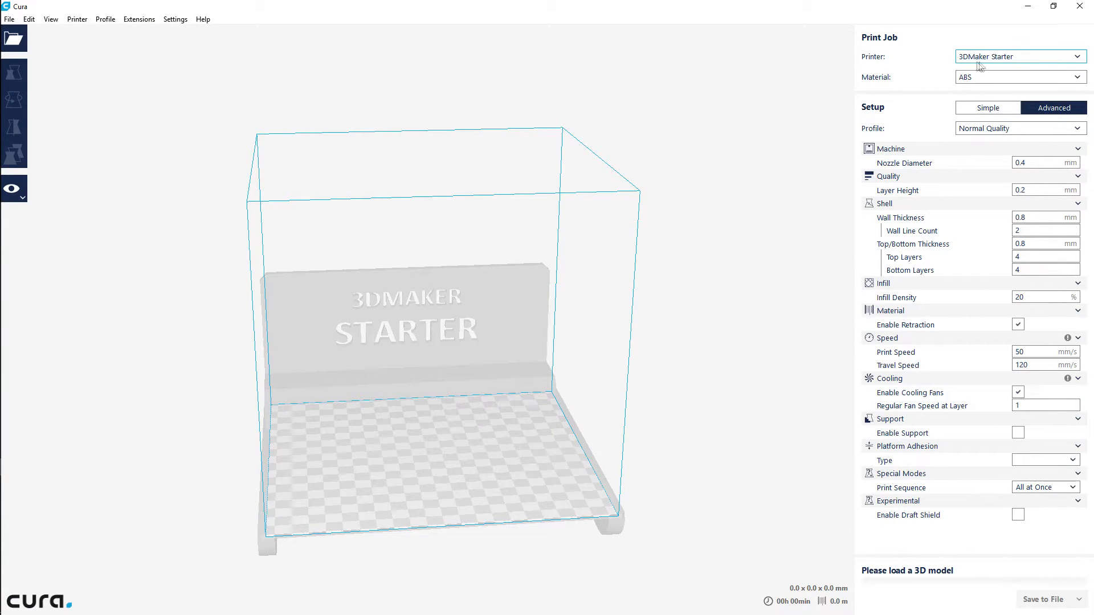
click(1077, 57)
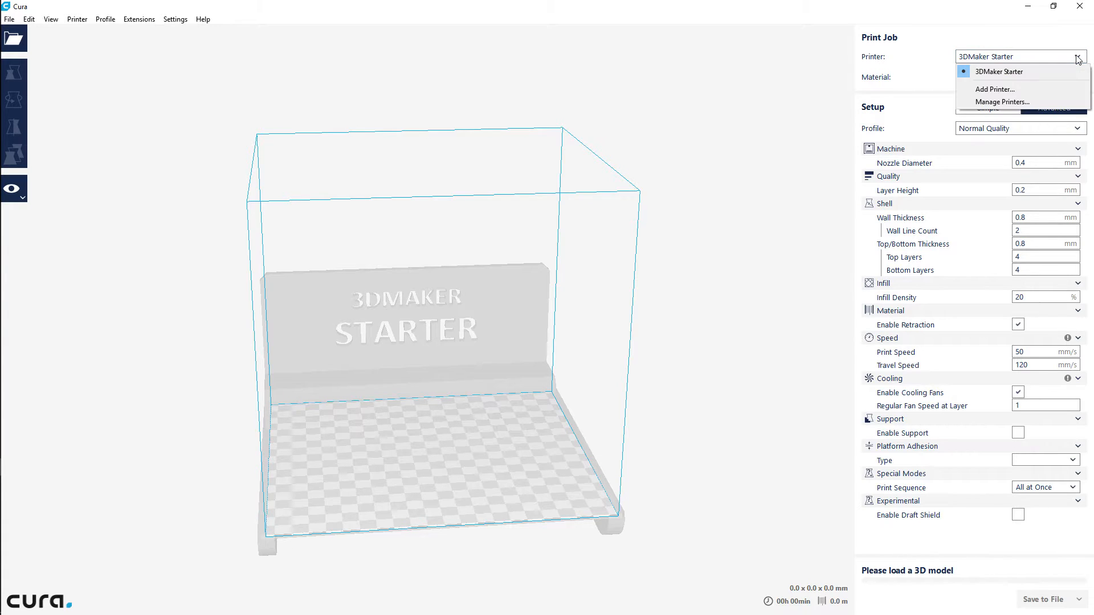
click(999, 90)
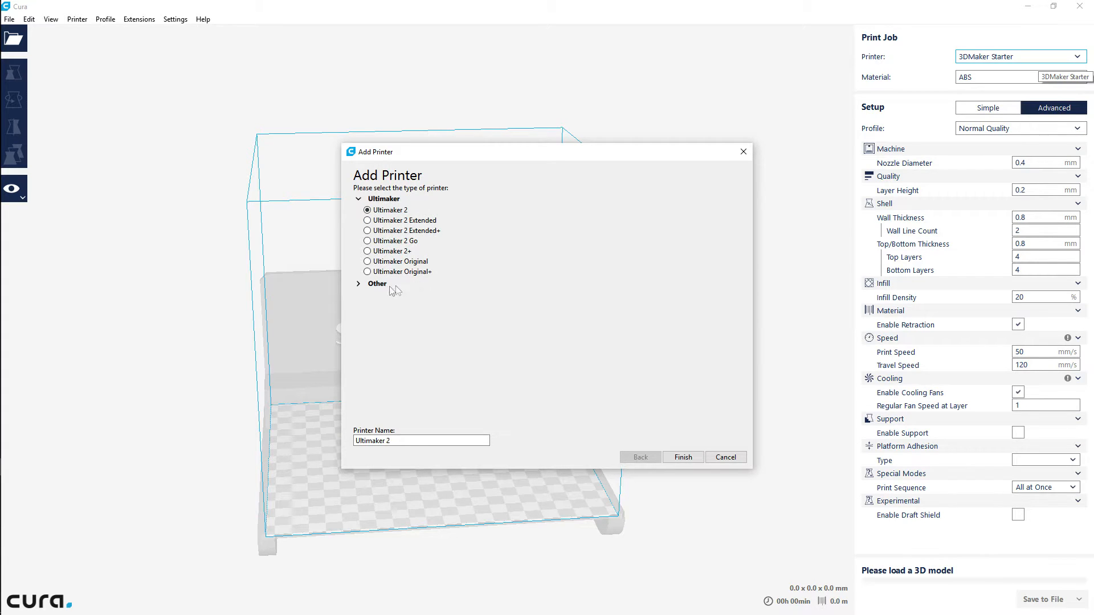
click(359, 284)
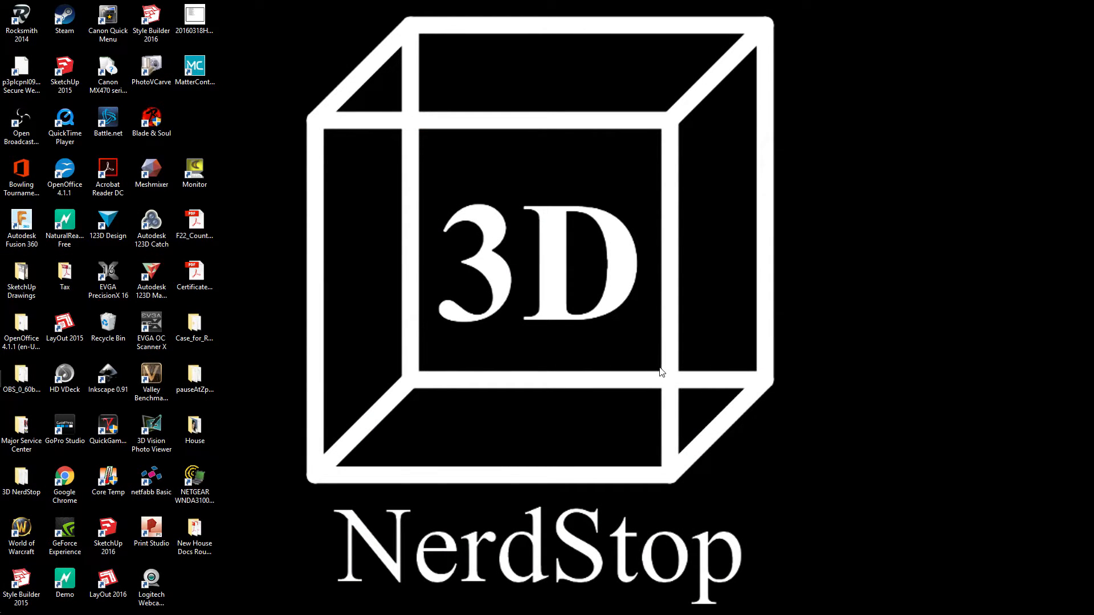
Open the folder C:\Program Files\Cura 2.1\resources\machines in File Explorer and enlarge the window to show more machine files
key(super+e)
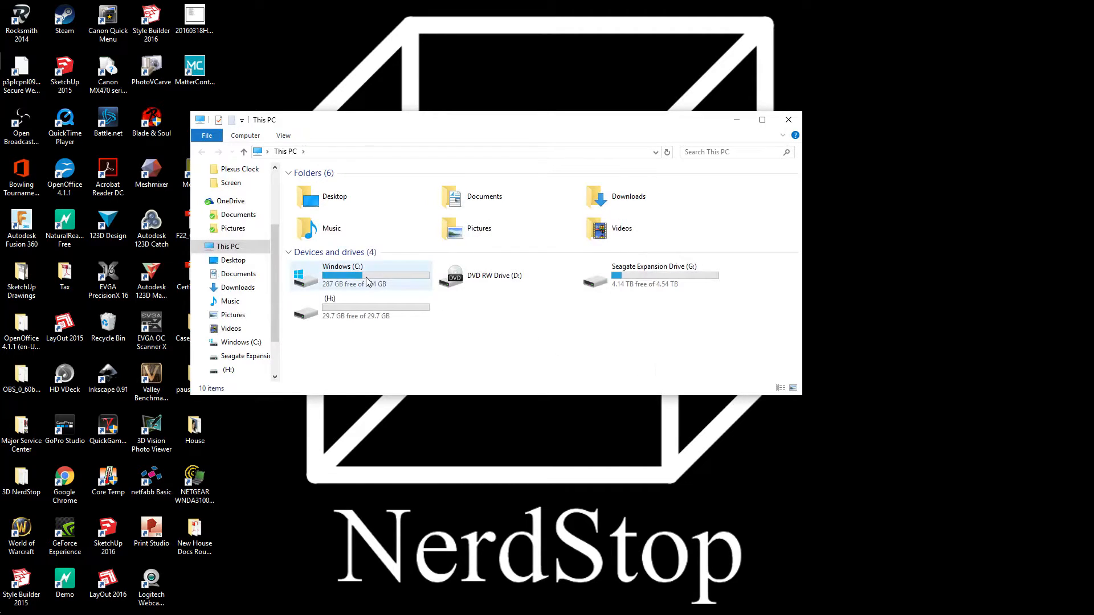
double_click(367, 280)
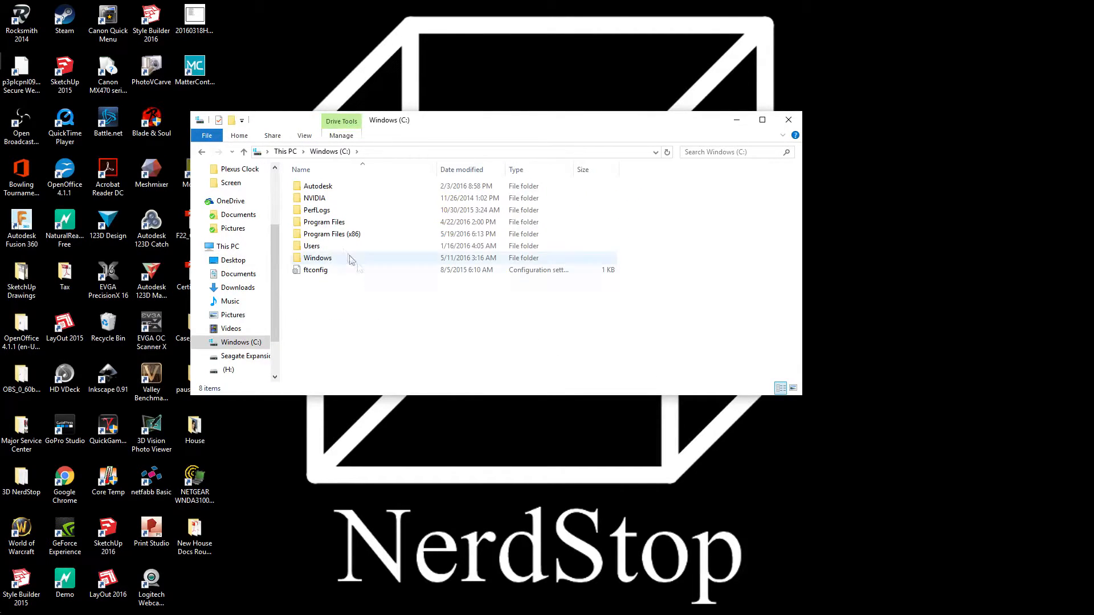
double_click(324, 224)
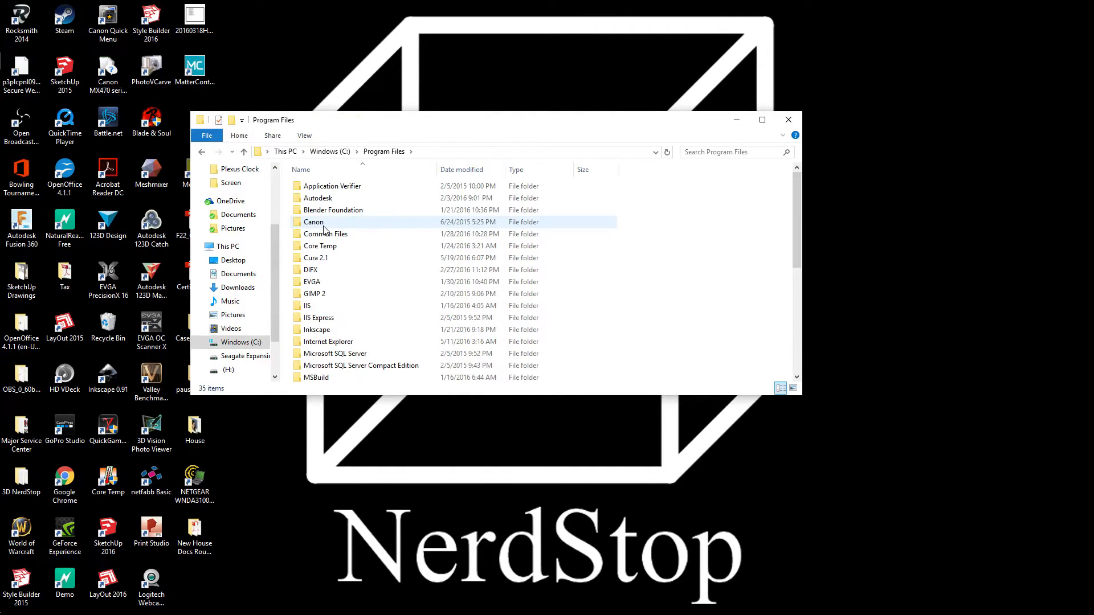
click(326, 261)
double_click(326, 261)
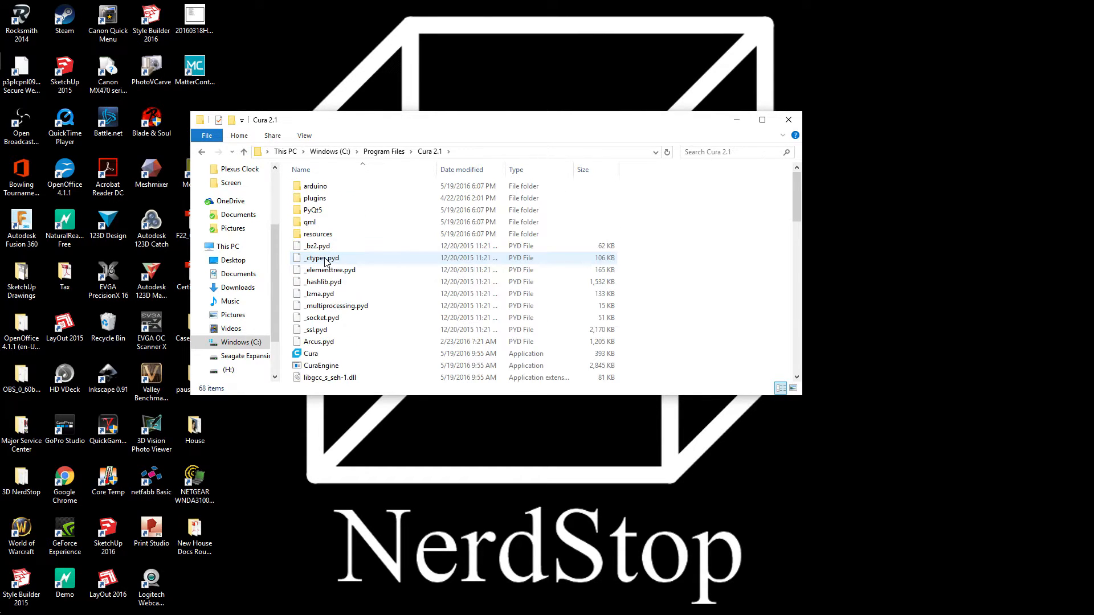
double_click(321, 238)
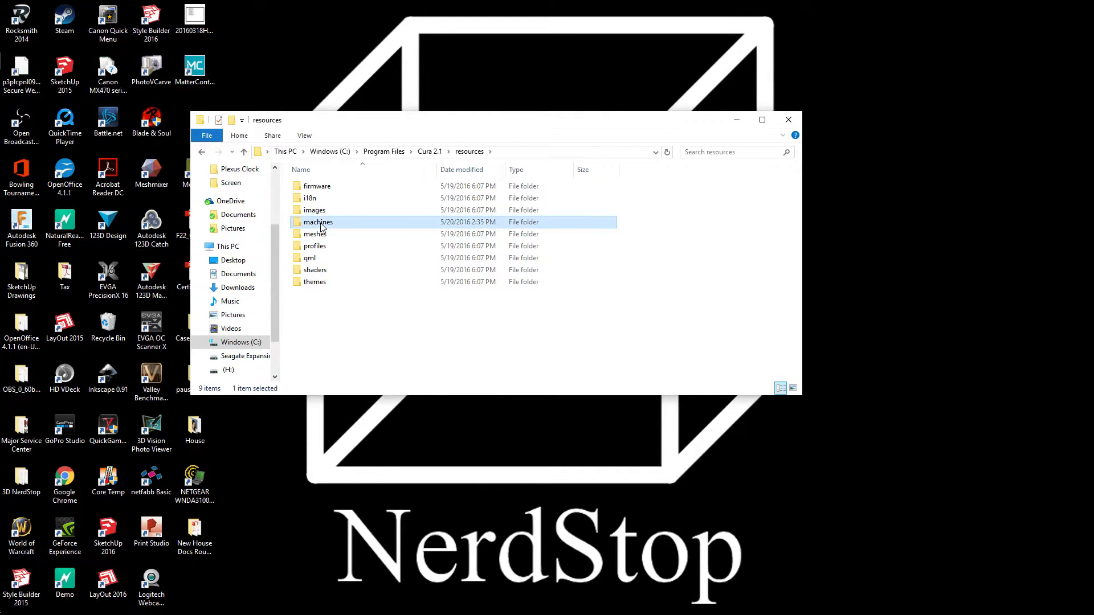
double_click(321, 223)
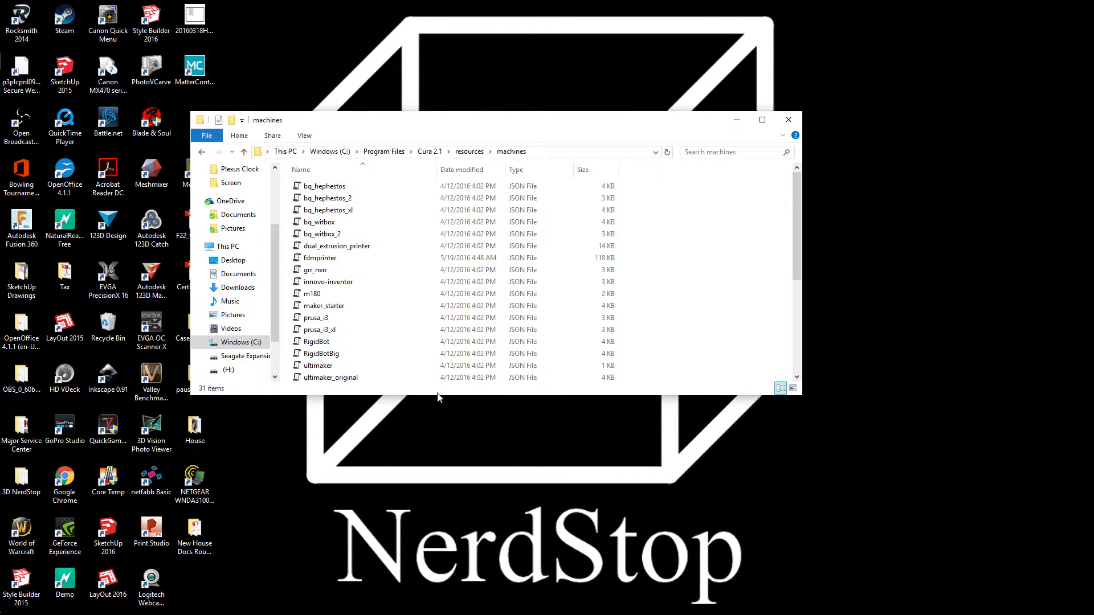
drag(436, 395, 451, 570)
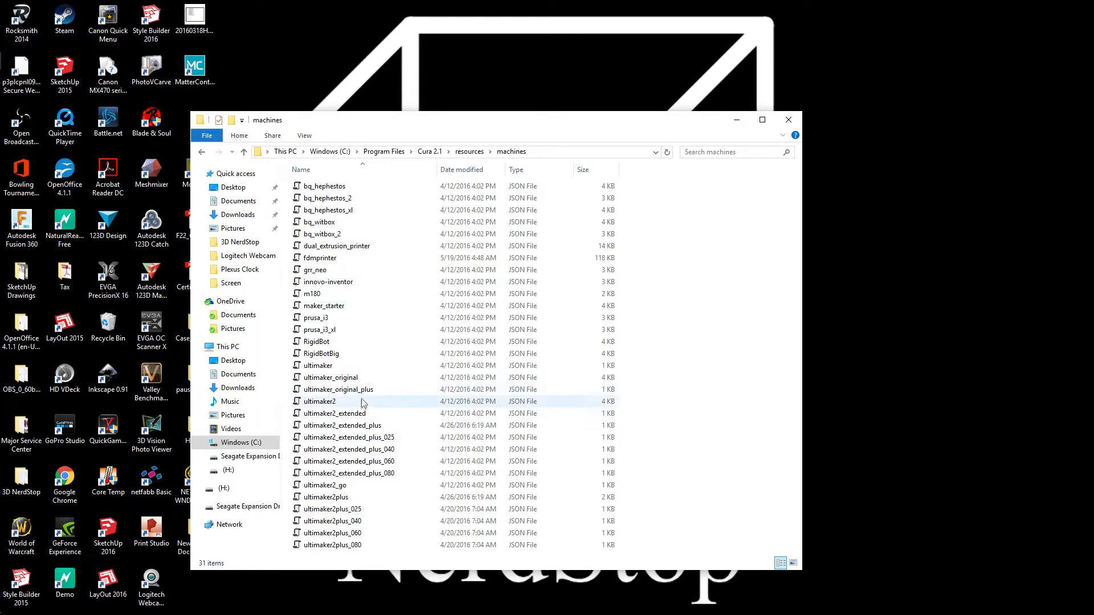
Make a copy of the prusa_i3 JSON file in the same machines folder, granting administrator permission
mouse_move(339, 356)
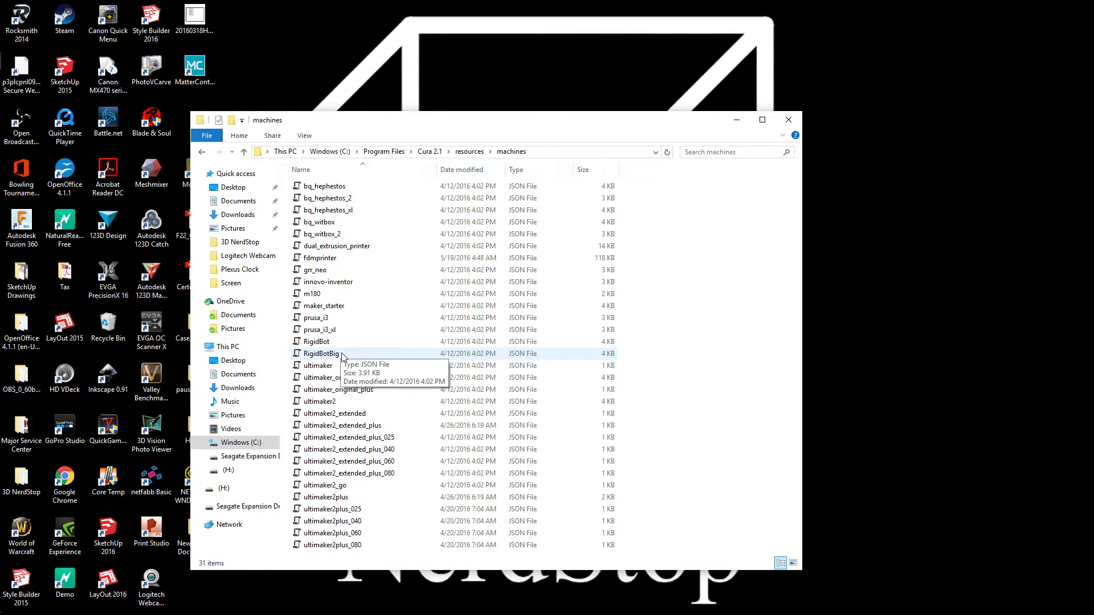
right_click(316, 321)
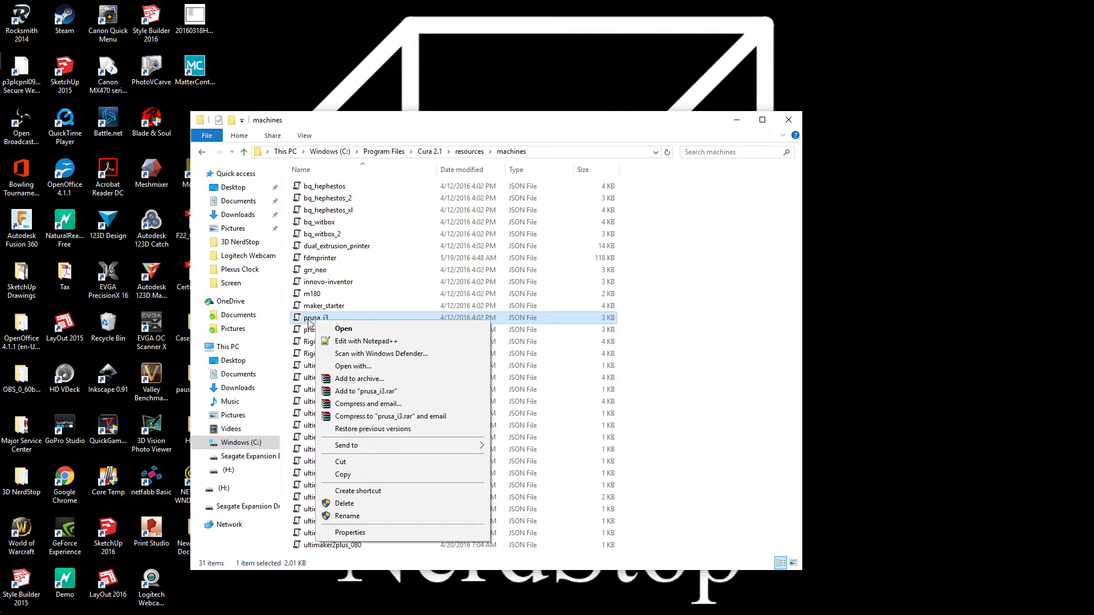
right_drag(309, 322, 712, 395)
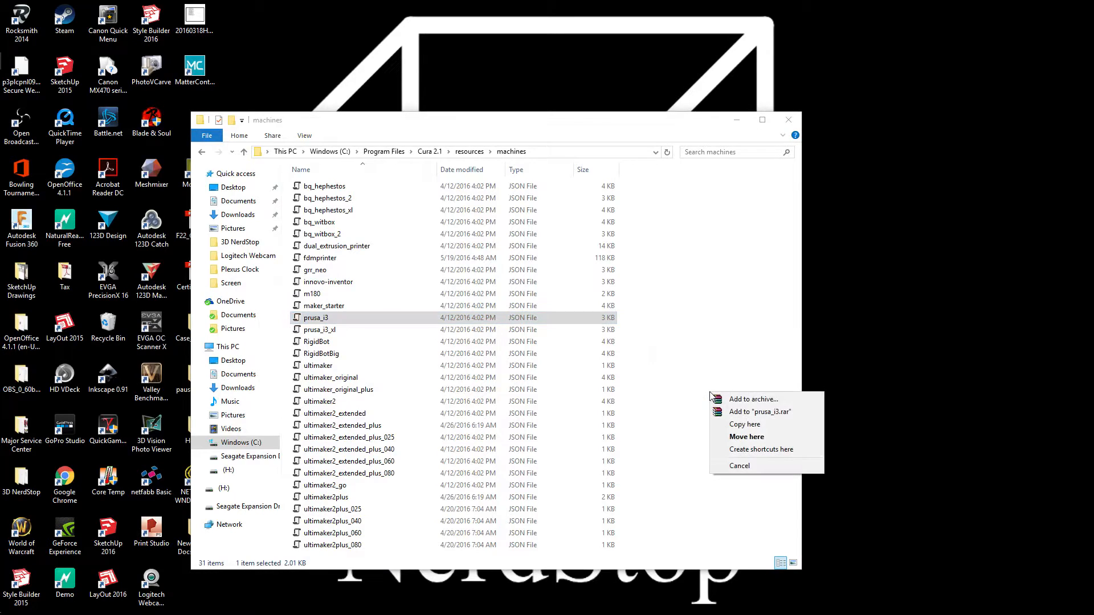
click(760, 428)
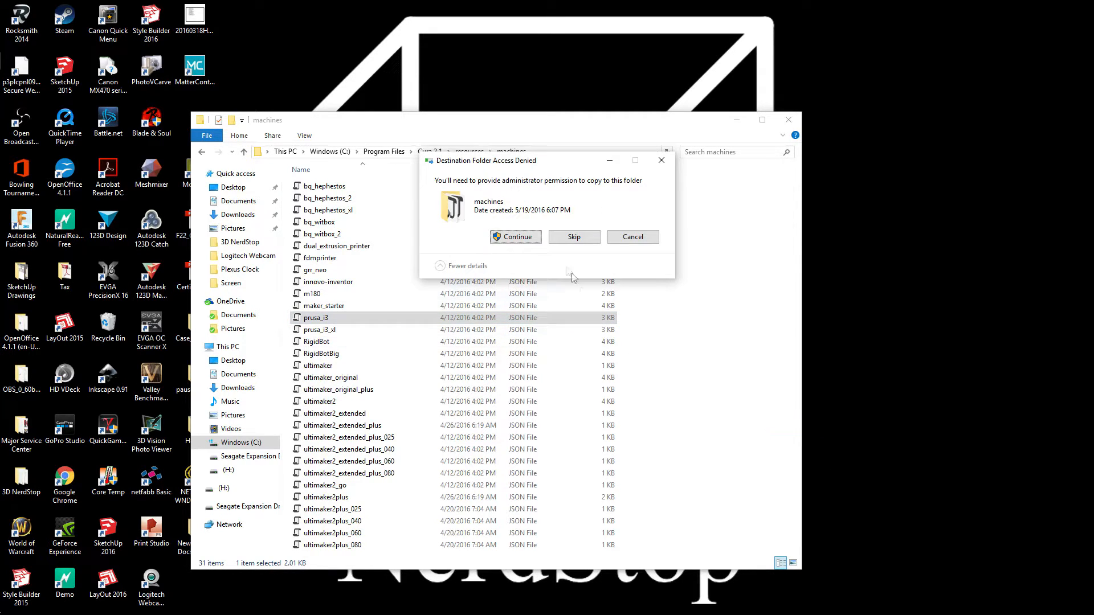
click(515, 237)
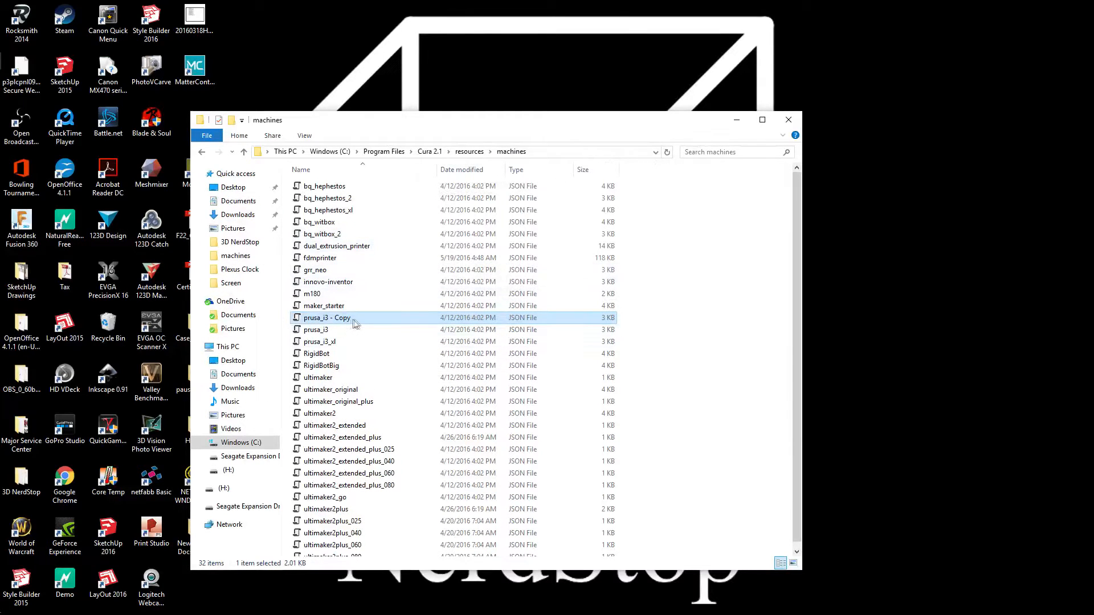
Rename the prusa_i3 copy to ROBO_3D_R1_Plus, granting administrator permission
click(353, 318)
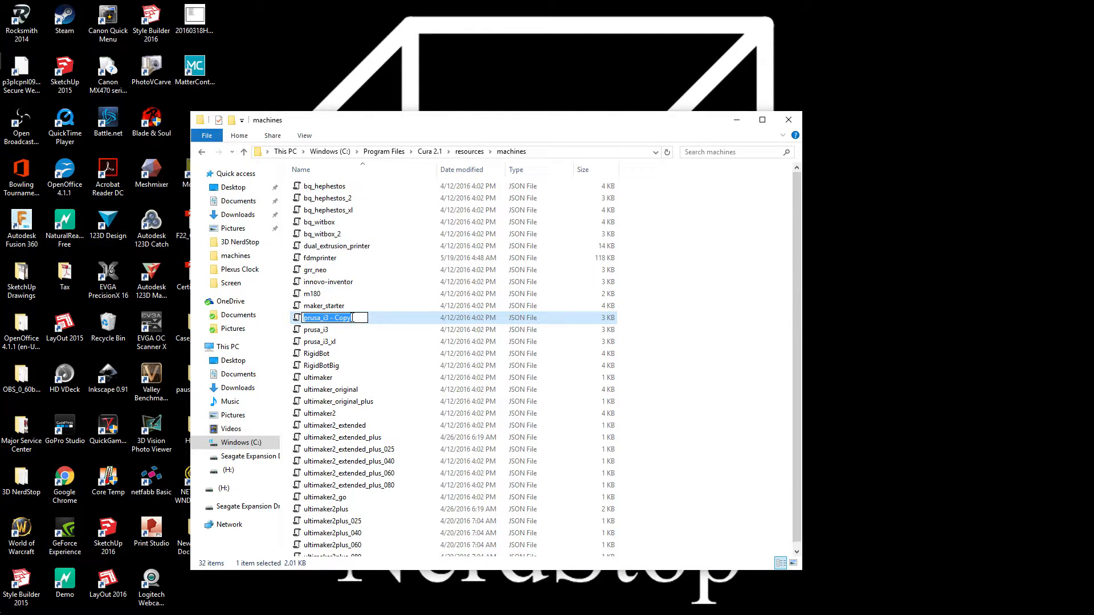
text(ROBO)
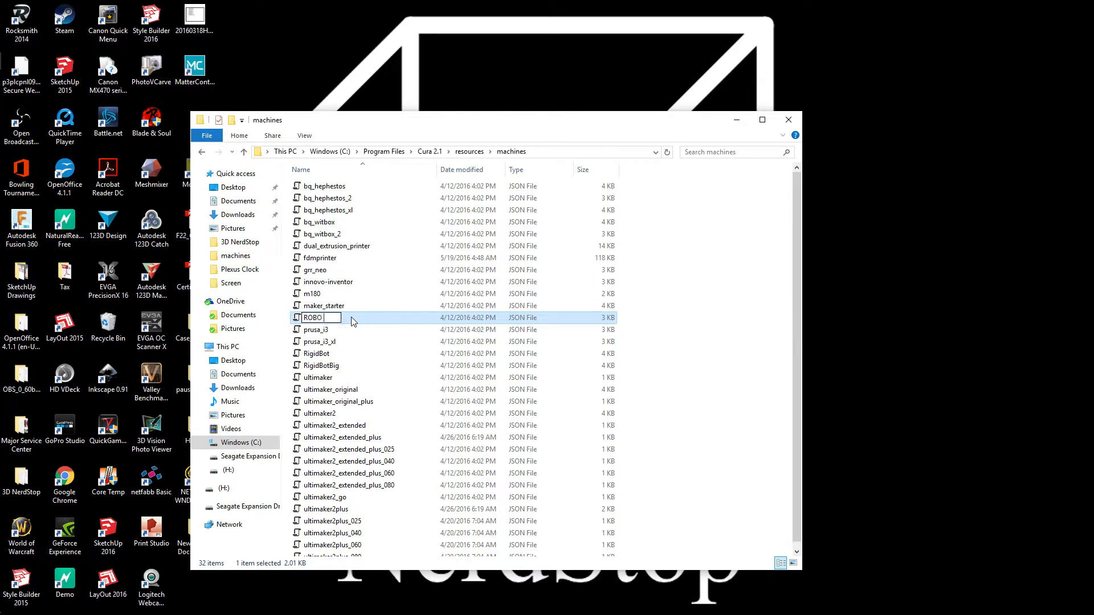
text( 3)
key(BackSpace)
key(BackSpace)
text(_3D_R1)
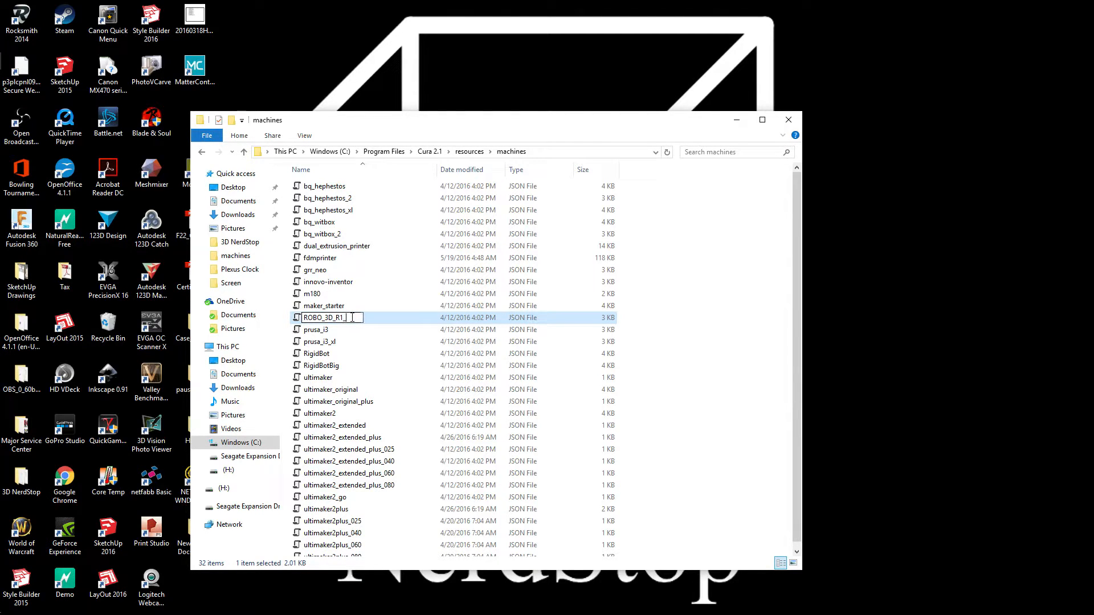
text(_Plus)
key(Return)
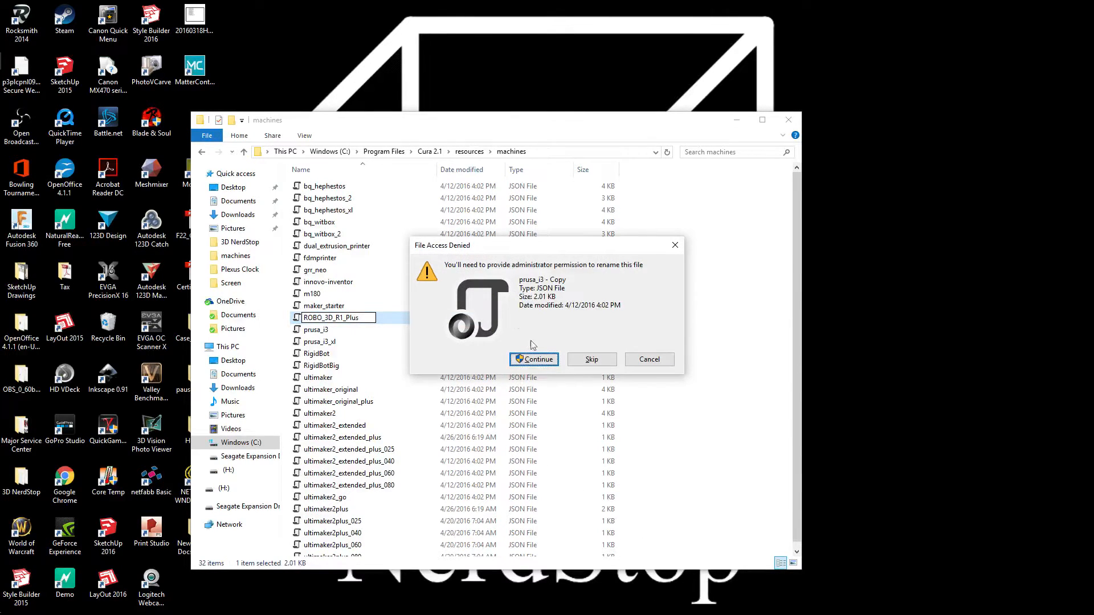
click(534, 359)
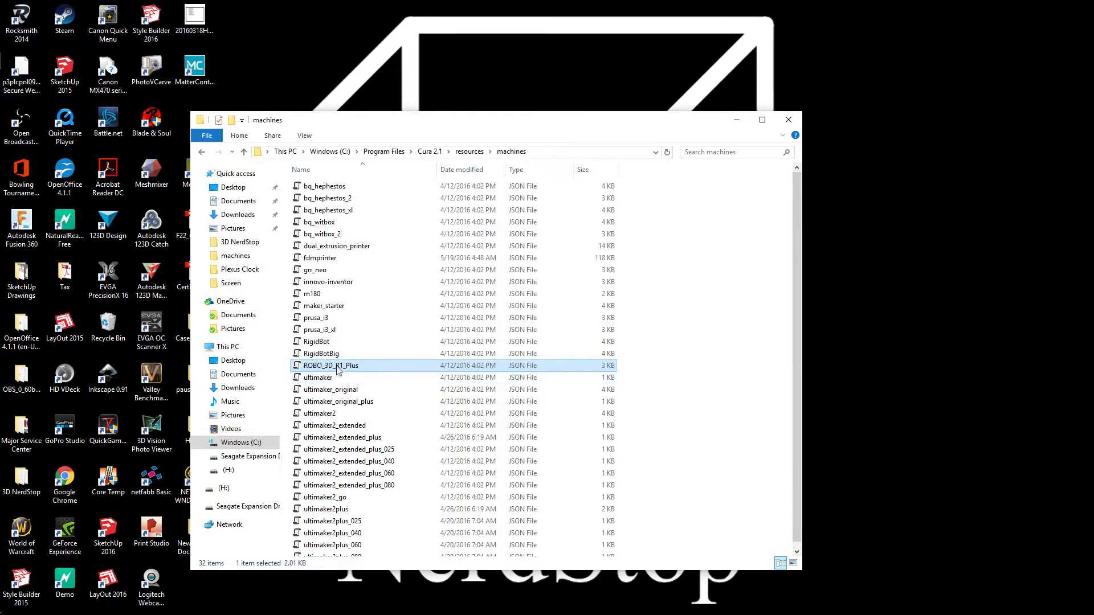
Open the ROBO_3D_R1_Plus JSON file for editing in Notepad++
right_click(338, 369)
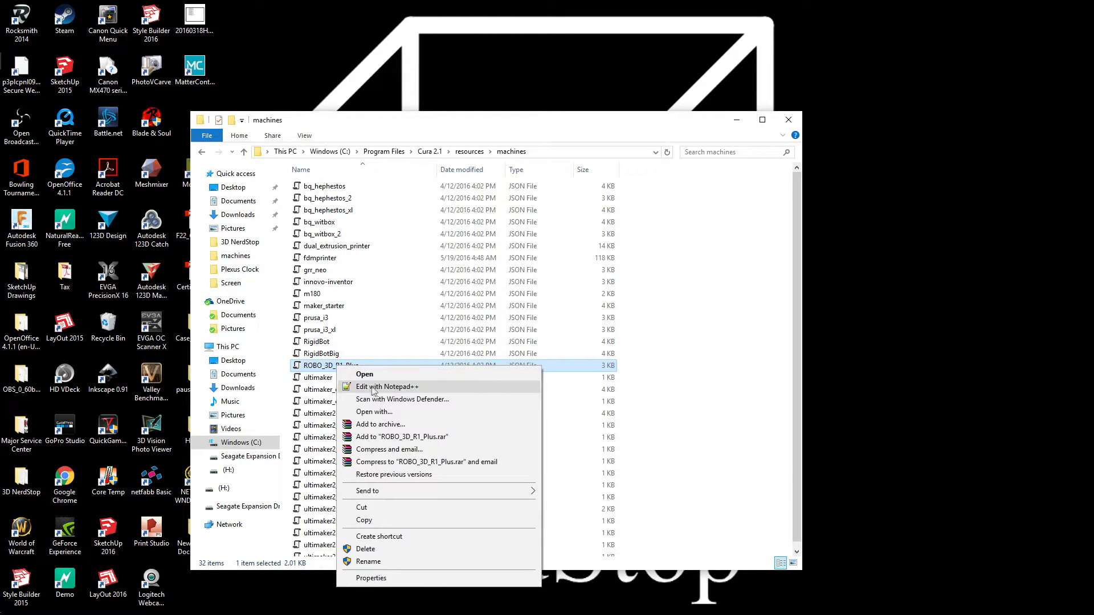
click(405, 388)
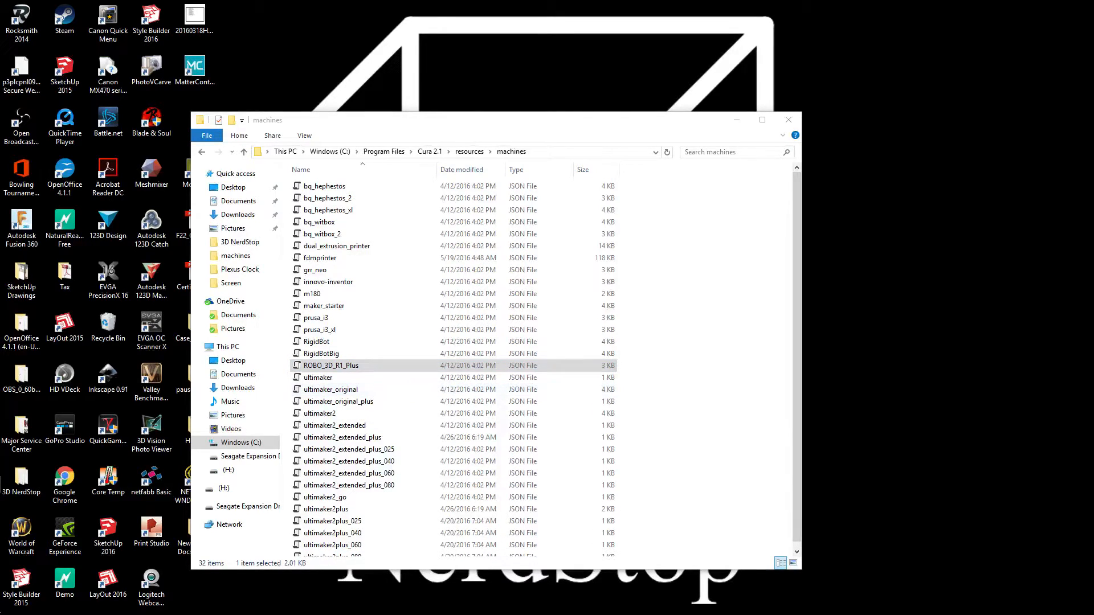
Relaunch Notepad++ in administrator mode for the ROBO_3D_R1_Plus JSON file and move its window clear of the file list
drag(863, 102, 652, 102)
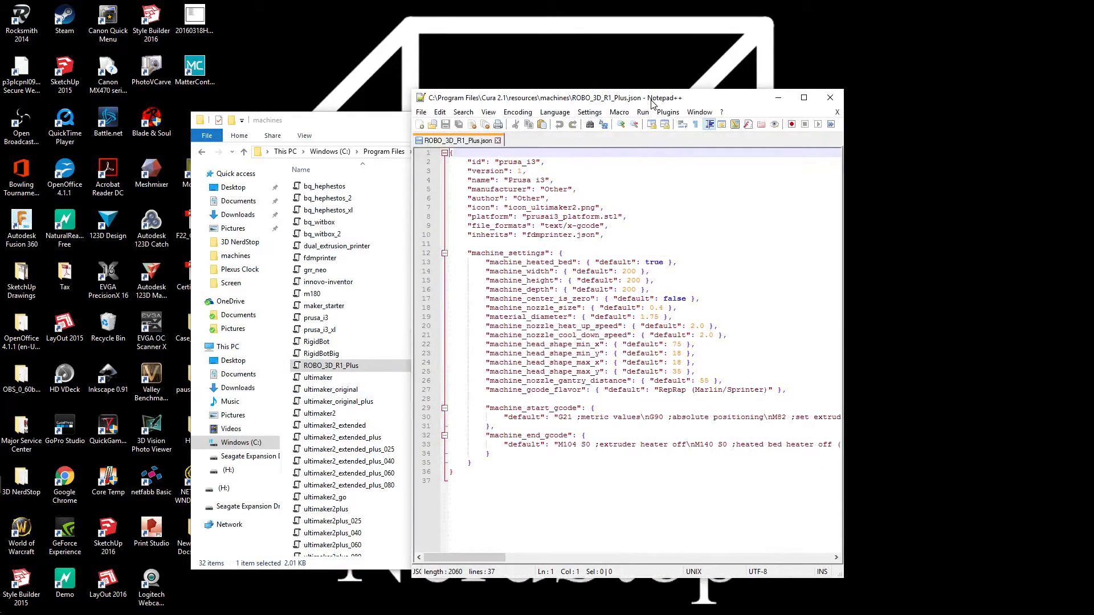
double_click(653, 100)
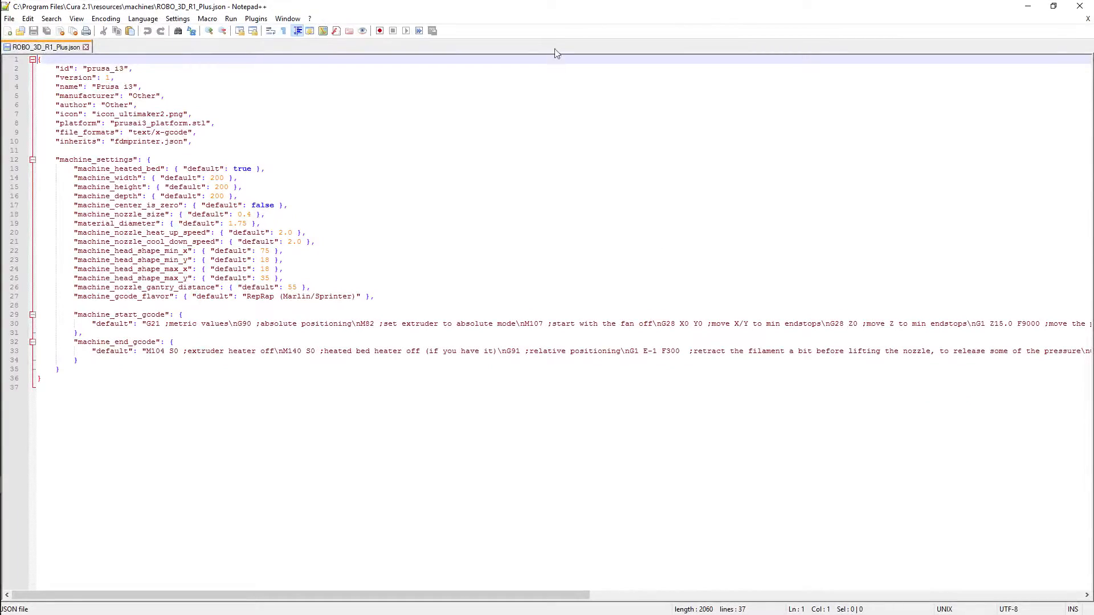
double_click(558, 11)
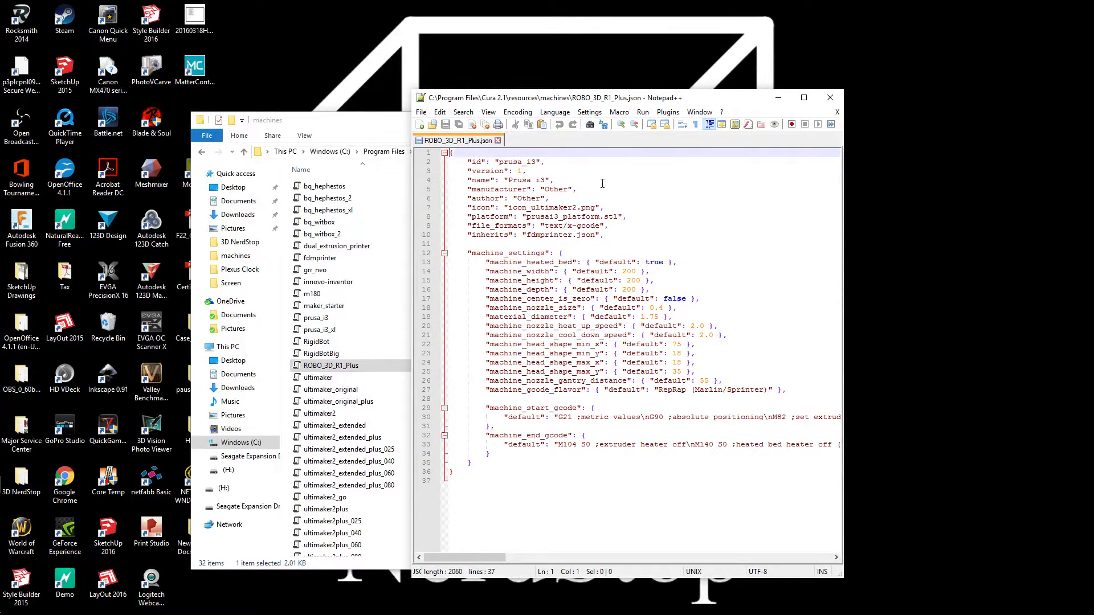
click(544, 163)
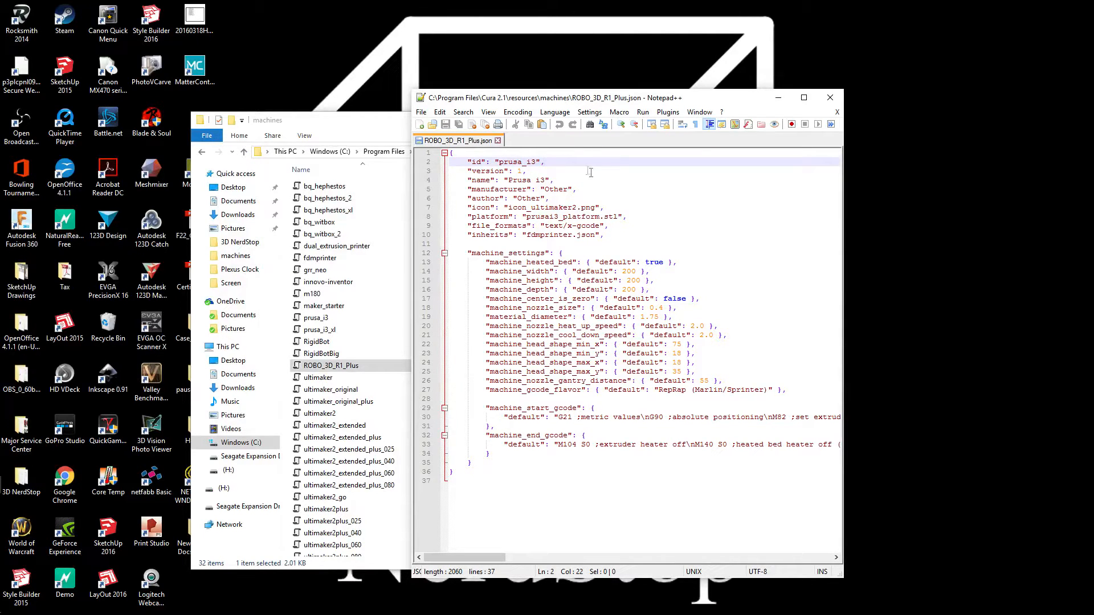
click(446, 124)
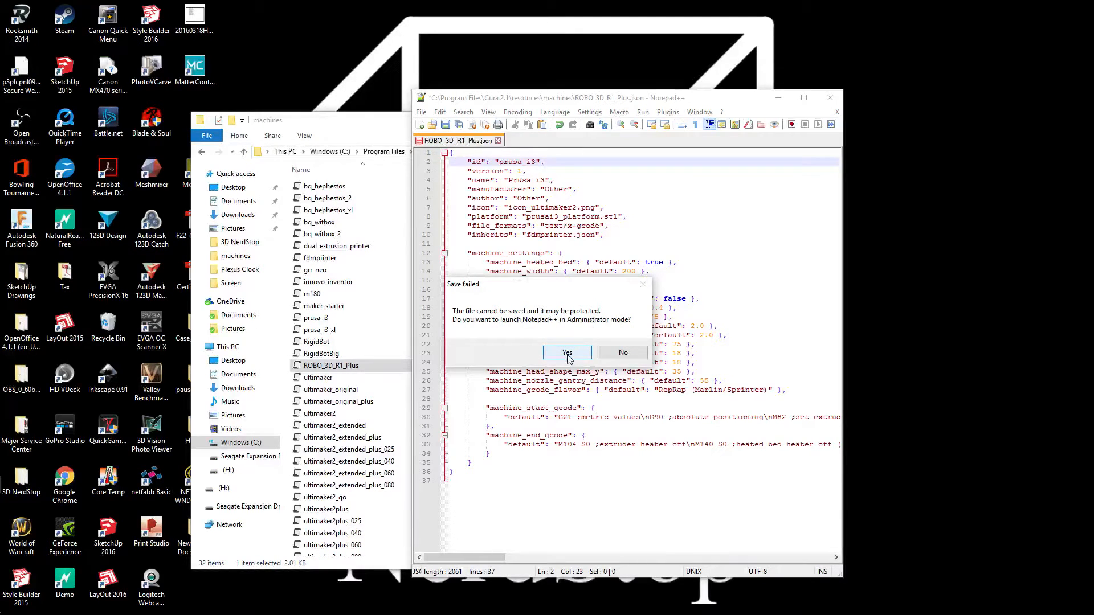
click(568, 354)
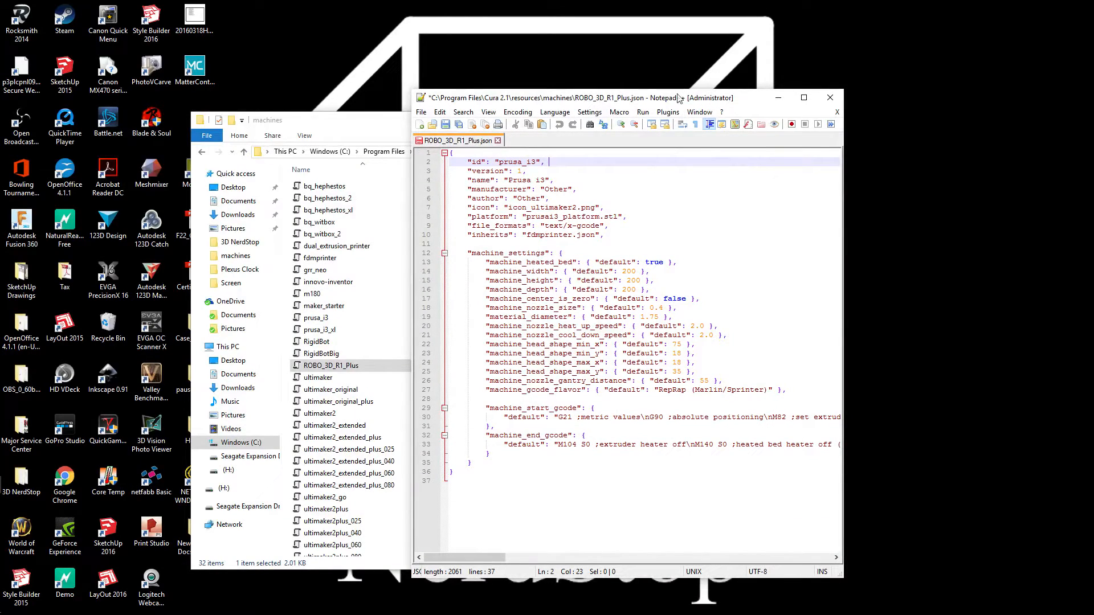
drag(649, 98, 871, 75)
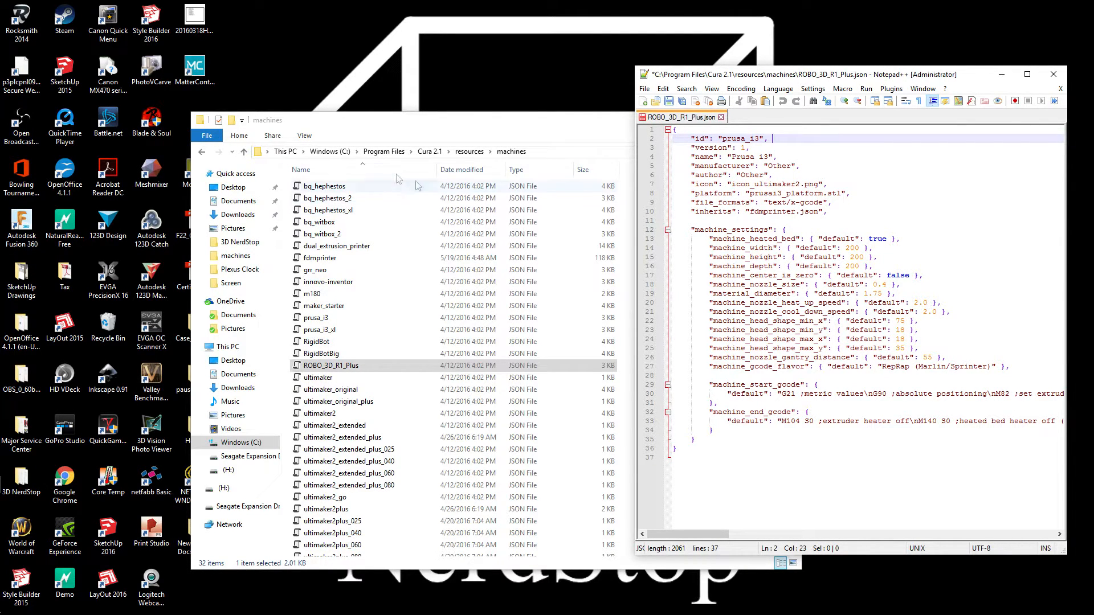
Open the ROBO 3D R1 profile from C:\Program Files (x86)\Cura_15.04.6\resources\machine_profiles in Notepad++
click(335, 153)
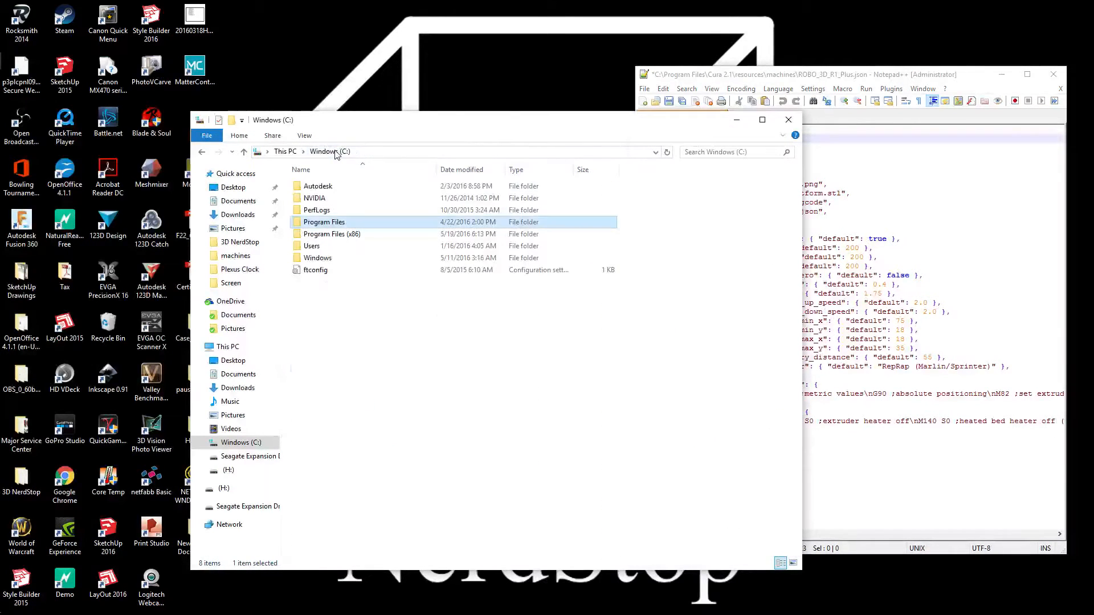
double_click(333, 235)
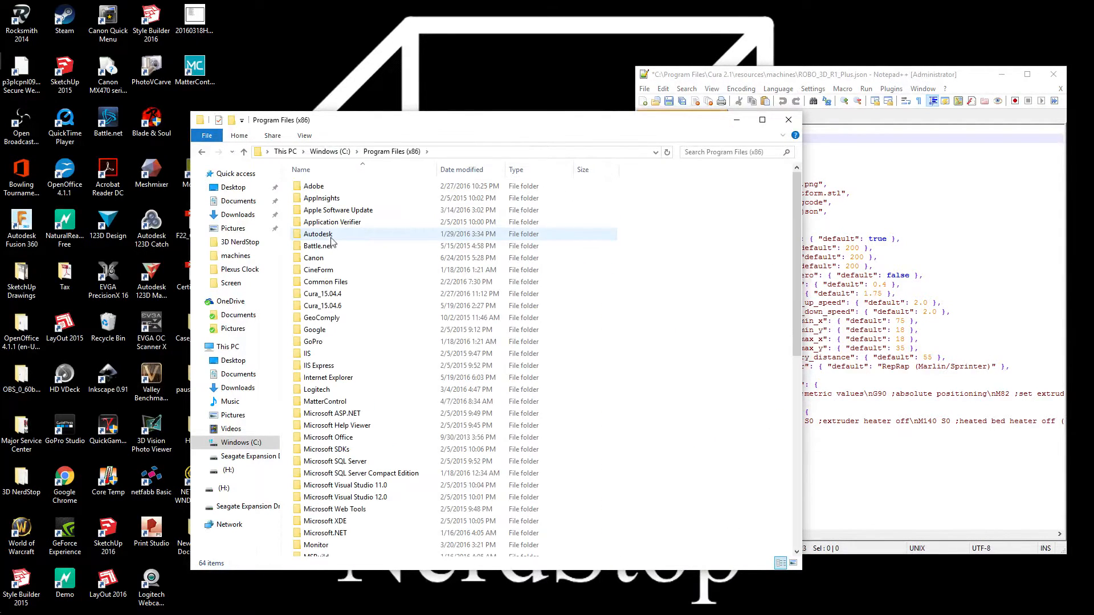
double_click(349, 311)
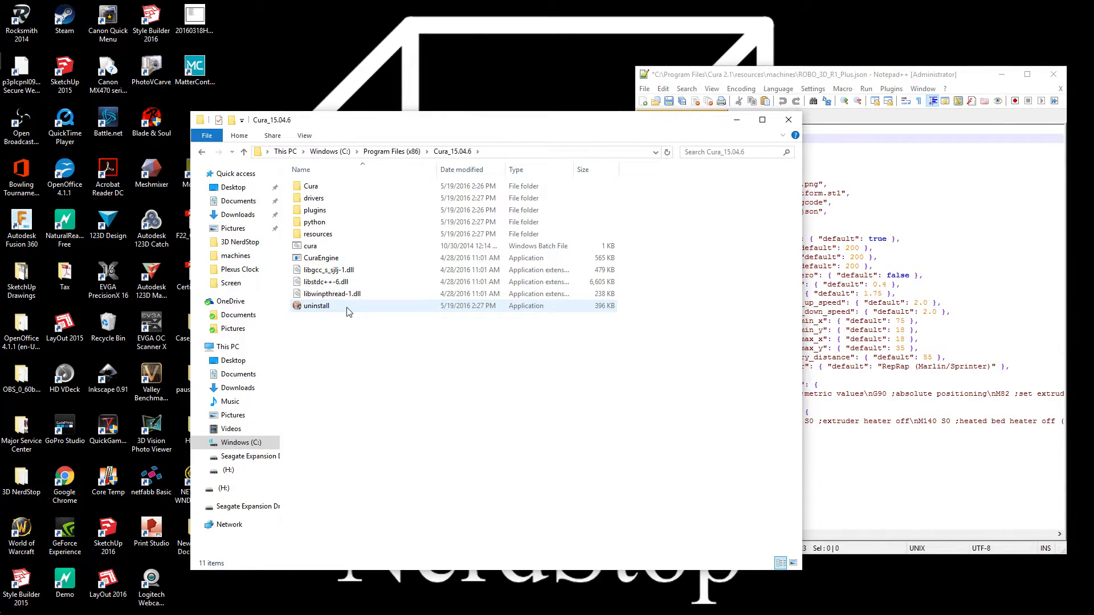
click(348, 235)
double_click(349, 235)
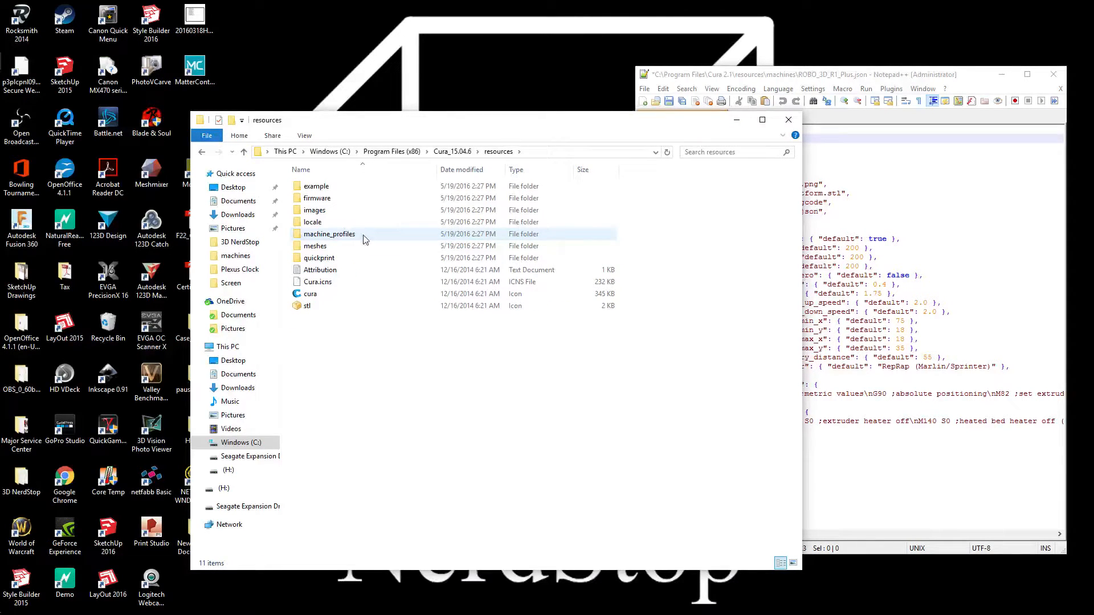
double_click(363, 237)
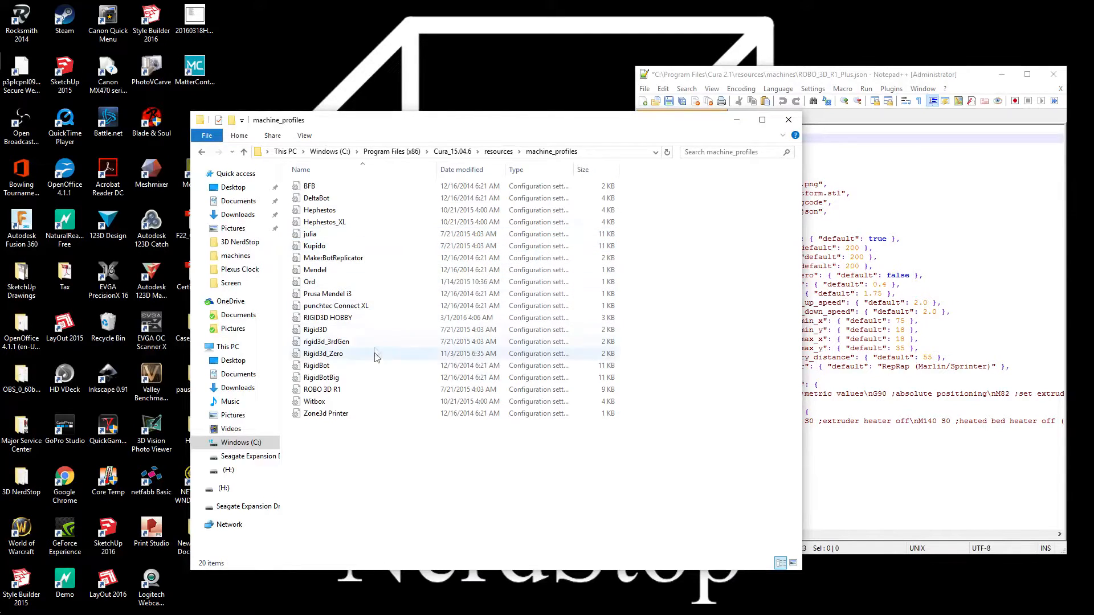
right_click(336, 391)
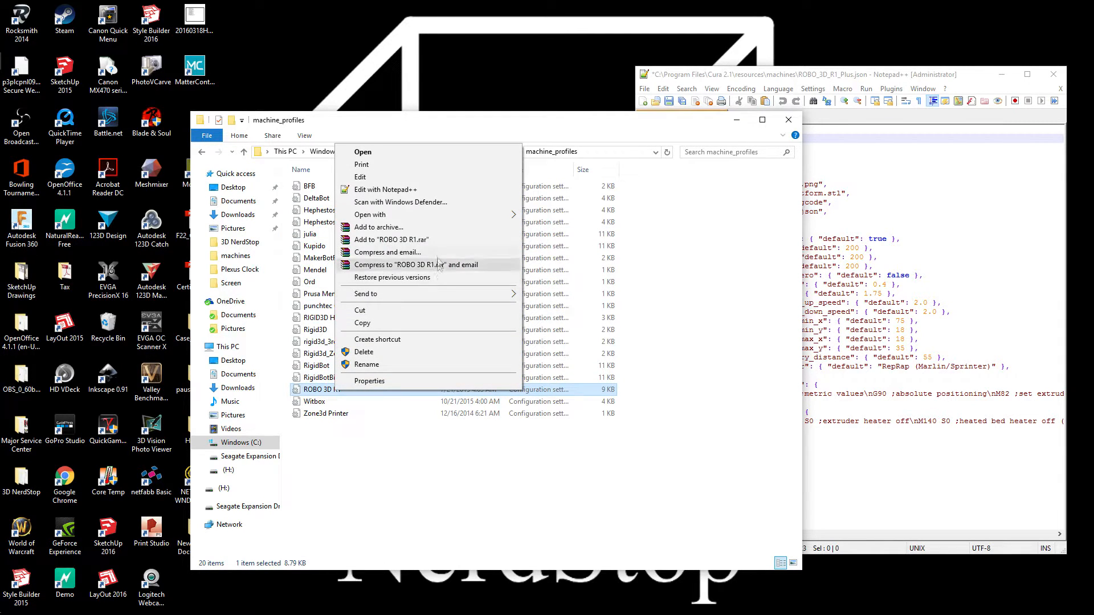
click(398, 193)
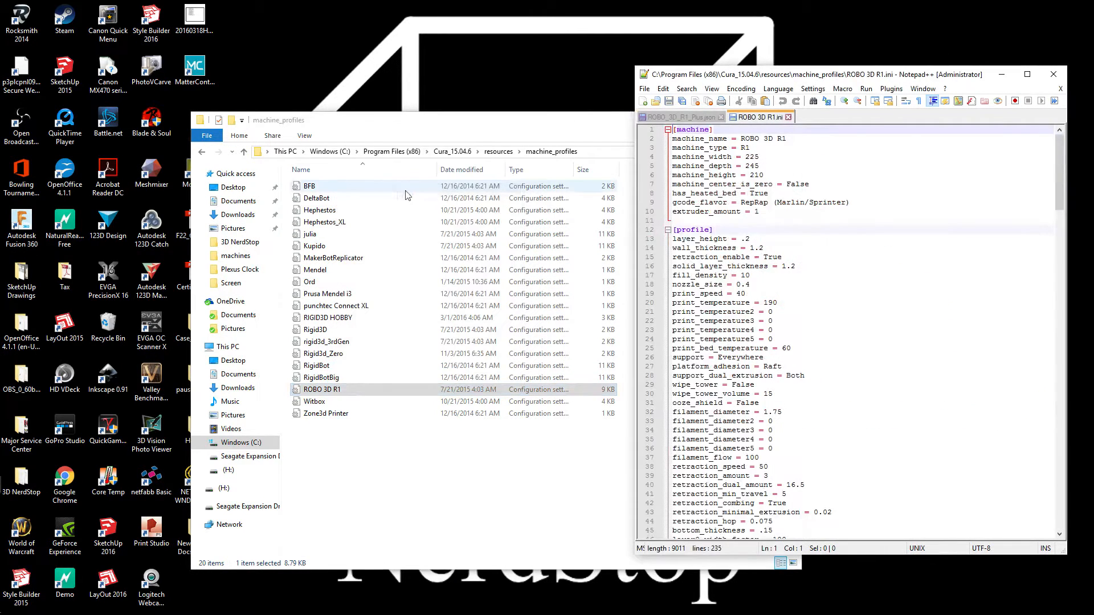
Split the ROBO 3D R1.ini file into its own Notepad++ window and place it side by side with the JSON file
drag(761, 121, 670, 117)
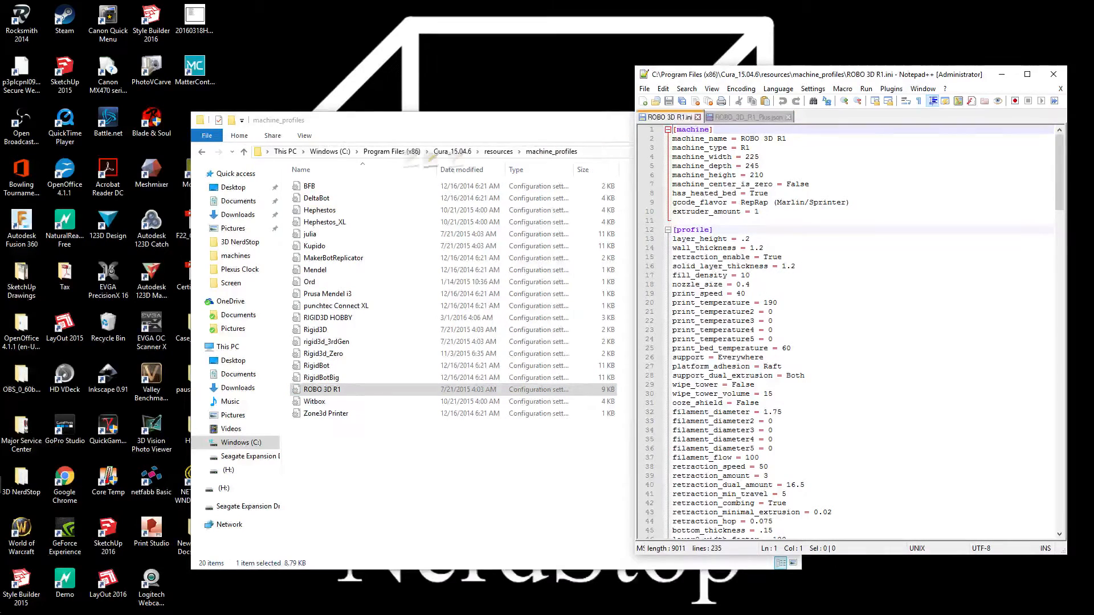
drag(155, 91, 282, 84)
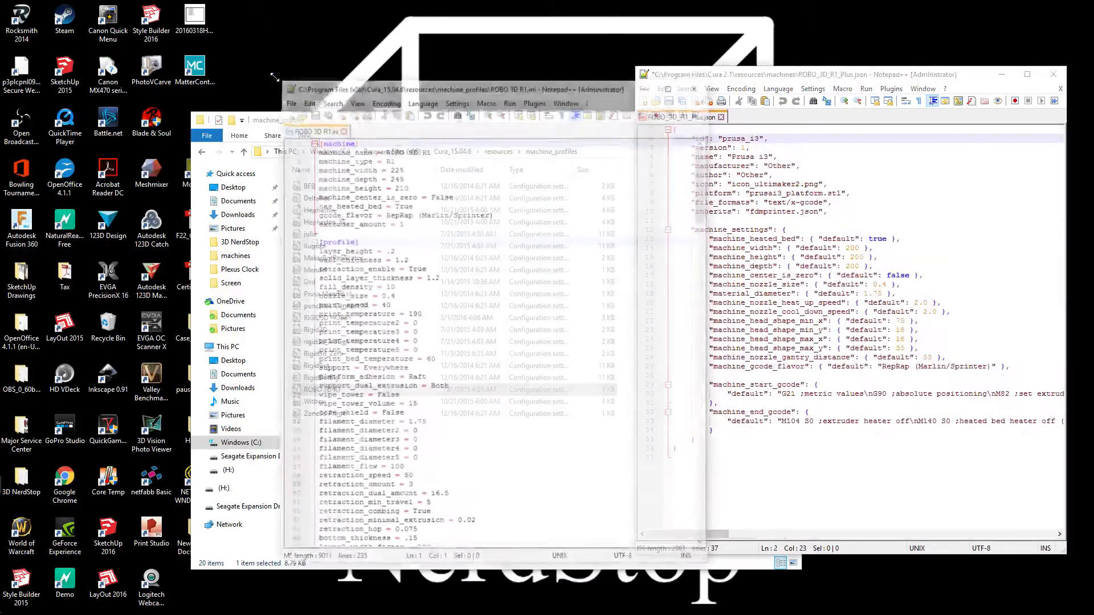
drag(535, 89, 285, 74)
drag(887, 81, 723, 78)
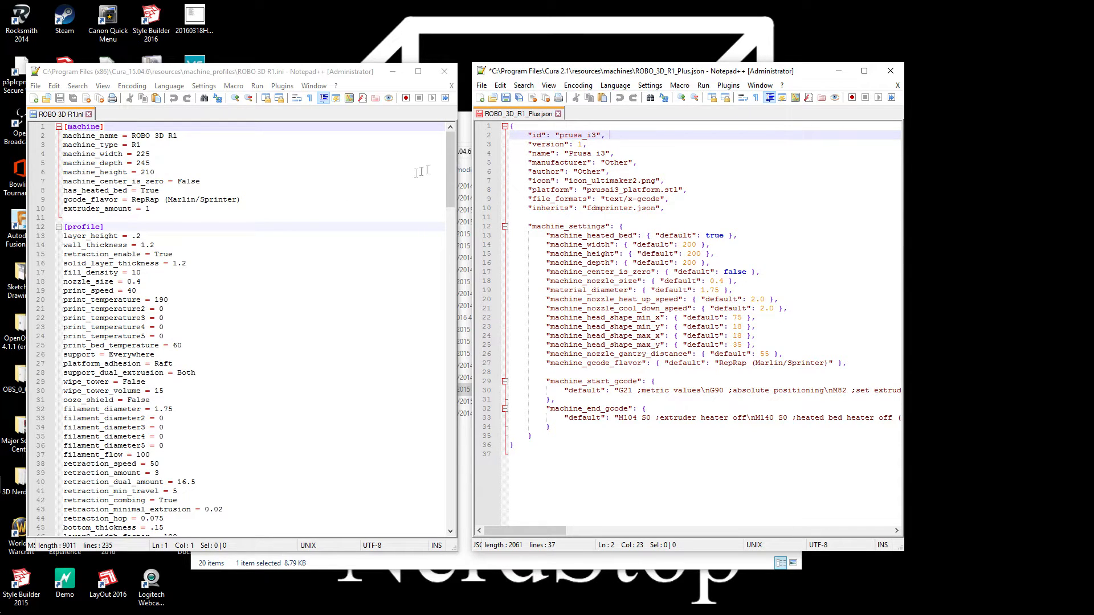
Set both the id and the name in the JSON file to "ROBO 3D R1 Plus"
drag(597, 136, 559, 136)
text(ROBO 3D R1 Plus)
drag(629, 135, 560, 137)
key(ctrl+c)
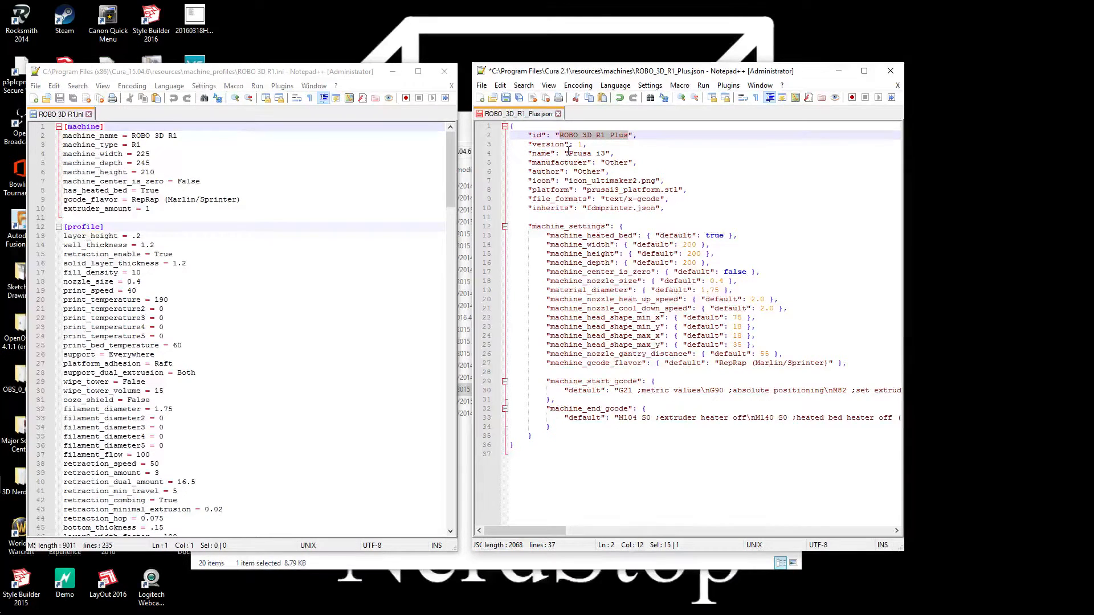
drag(607, 154, 569, 153)
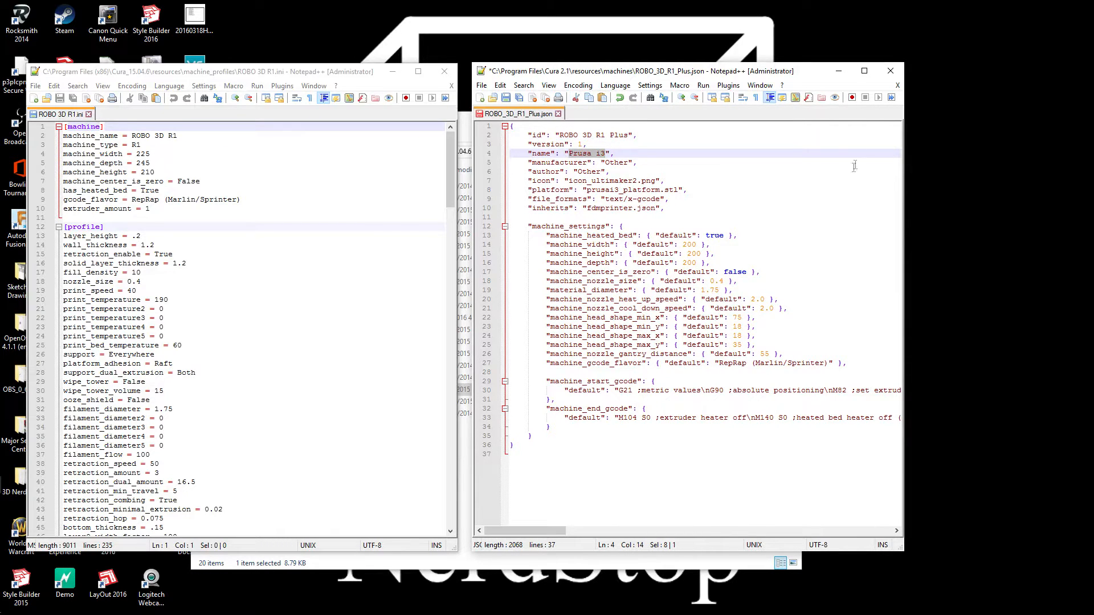
key(ctrl+v)
click(740, 183)
Set the manufacturer to "ROBO" and the author to "3dNerdStop" in the JSON file
double_click(614, 163)
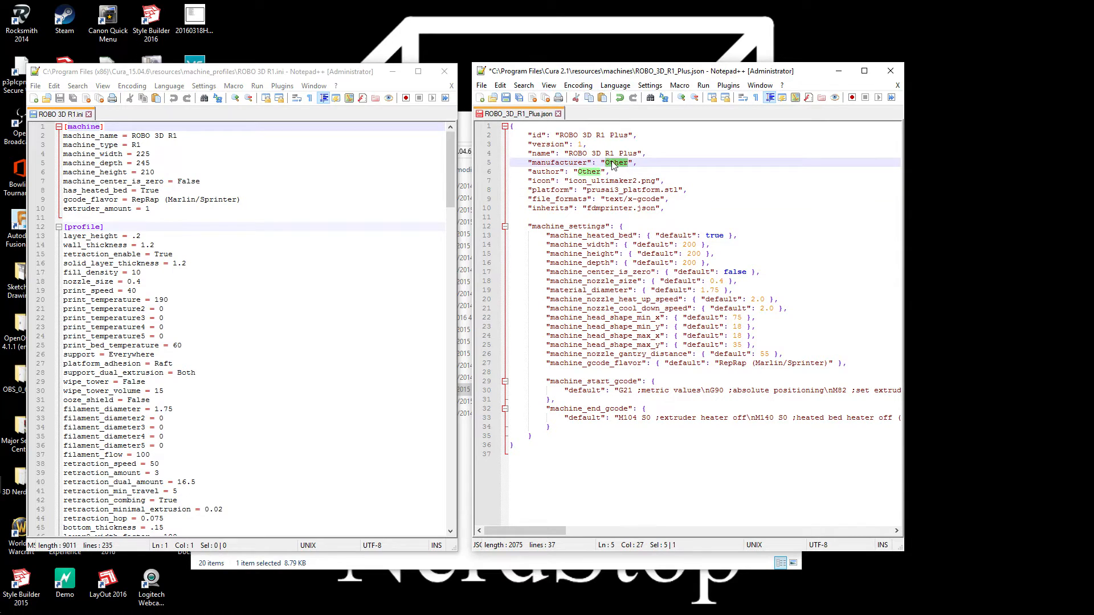
text(ROBO)
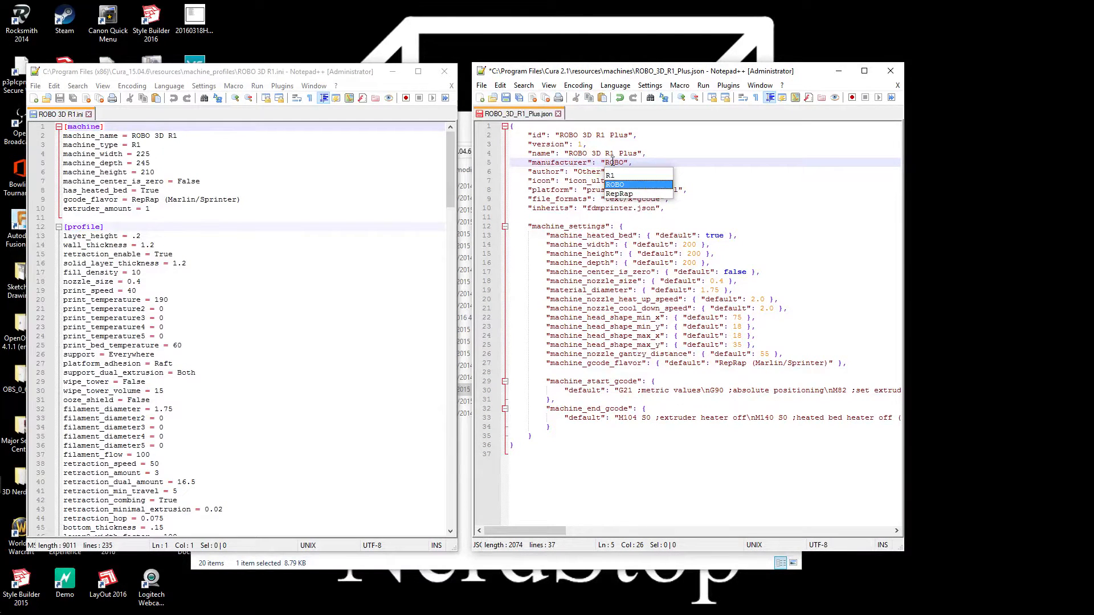
key(Escape)
double_click(592, 172)
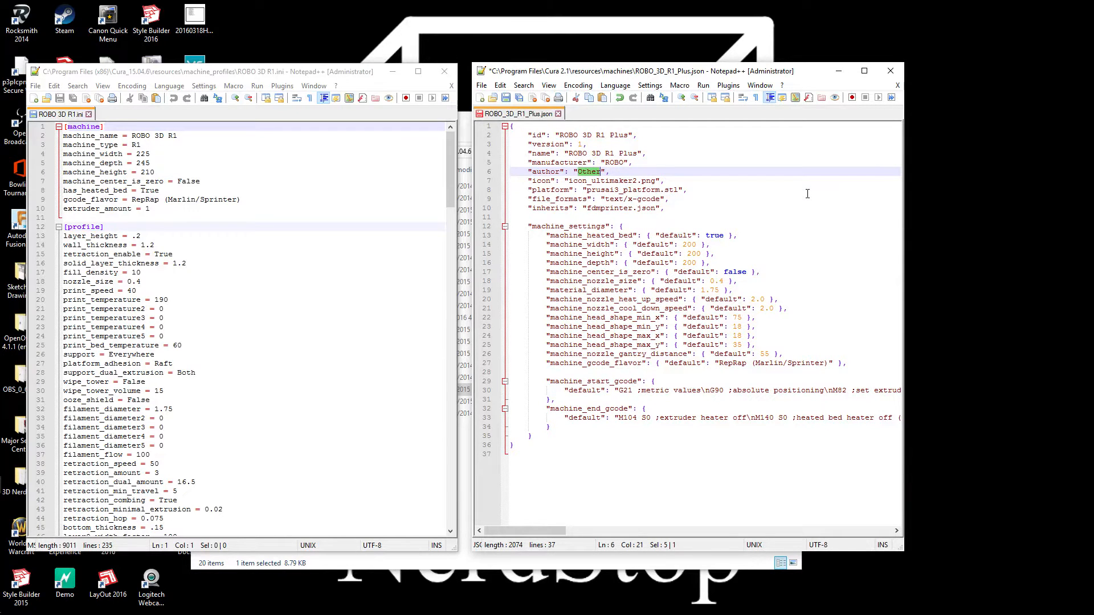
text(3dN)
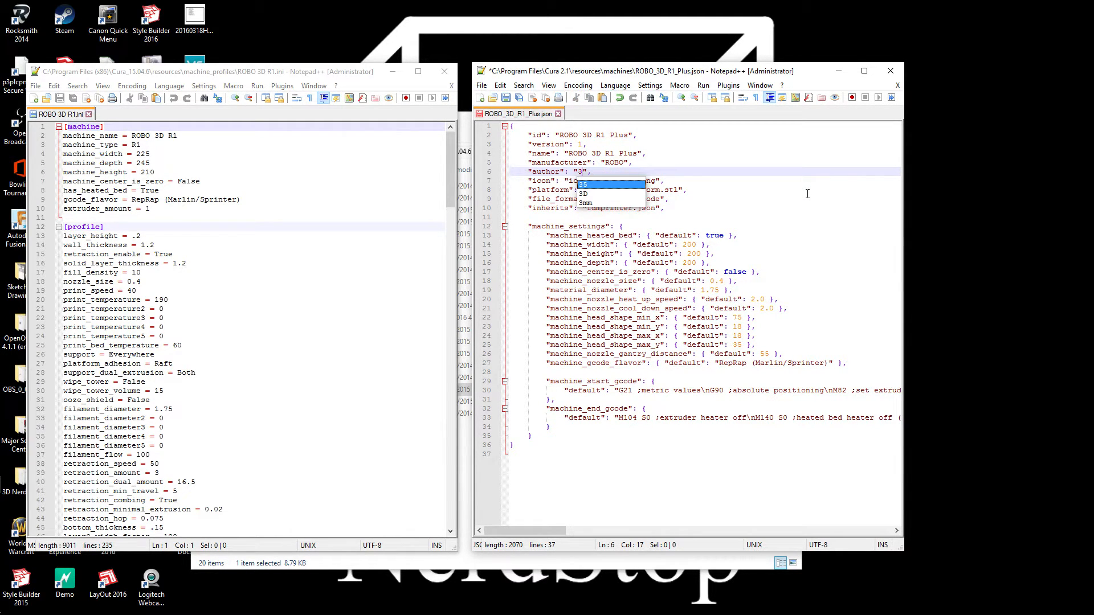
text(erdStop)
click(750, 211)
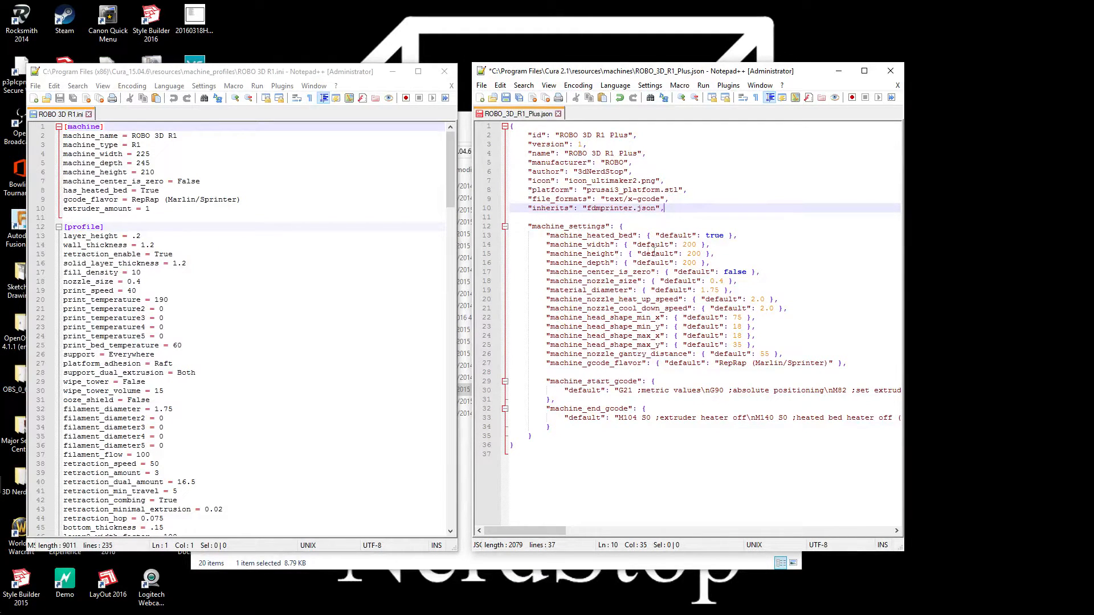
Set the default machine_width to 222 and the default machine_depth to 245 in the machine settings
double_click(689, 244)
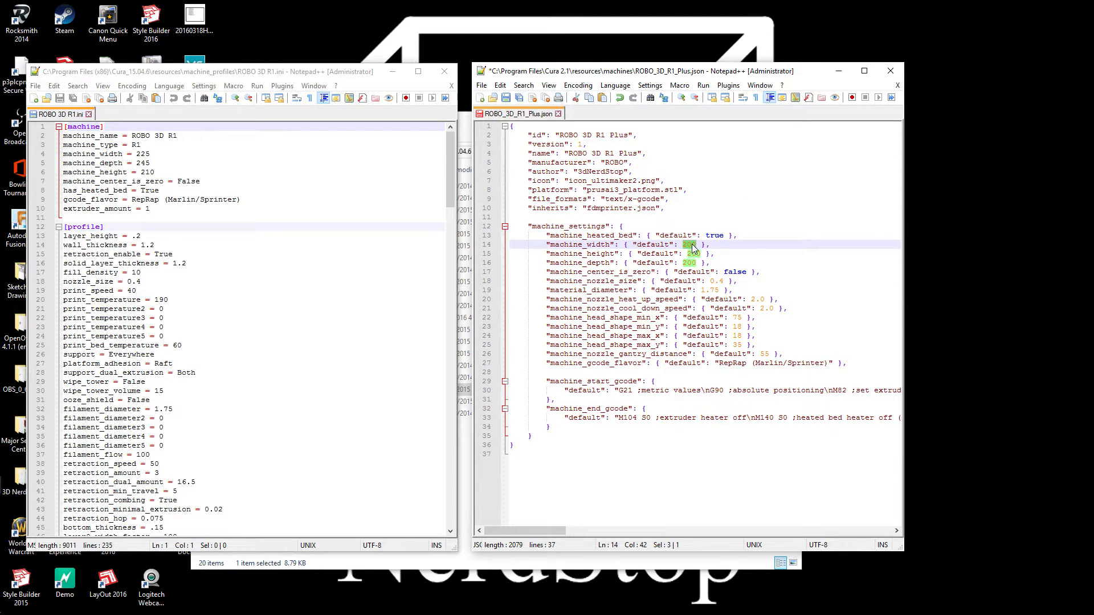
text(222)
click(690, 254)
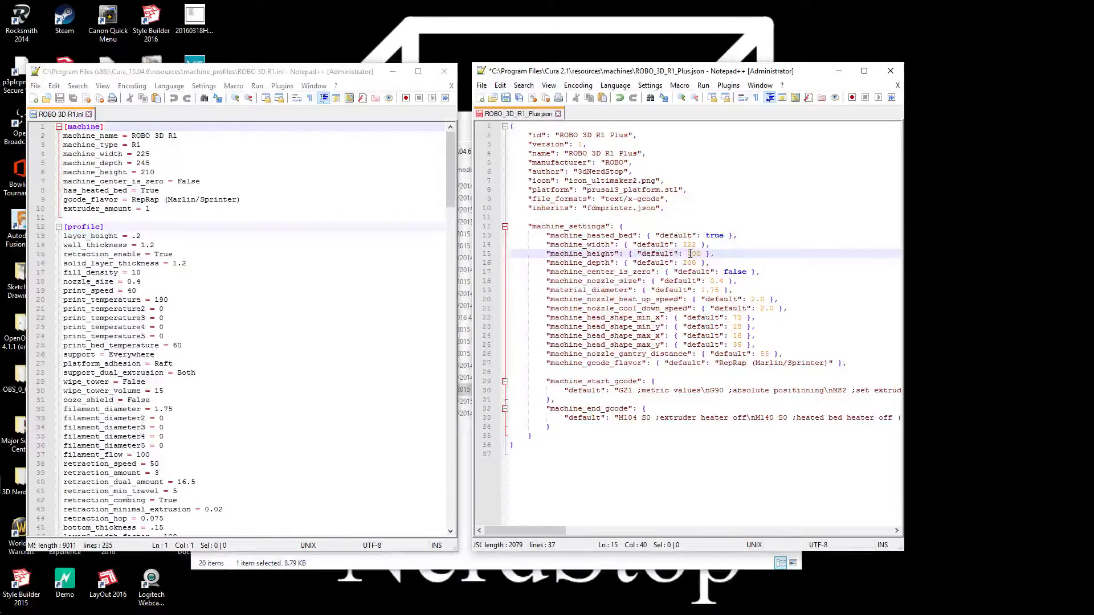
double_click(690, 263)
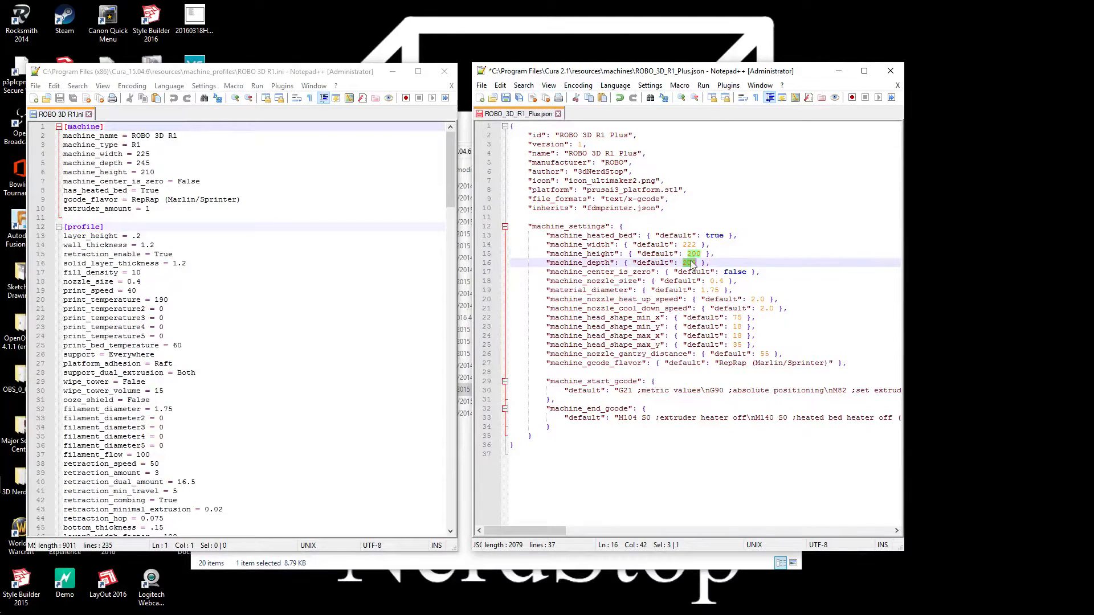
text(245)
click(814, 279)
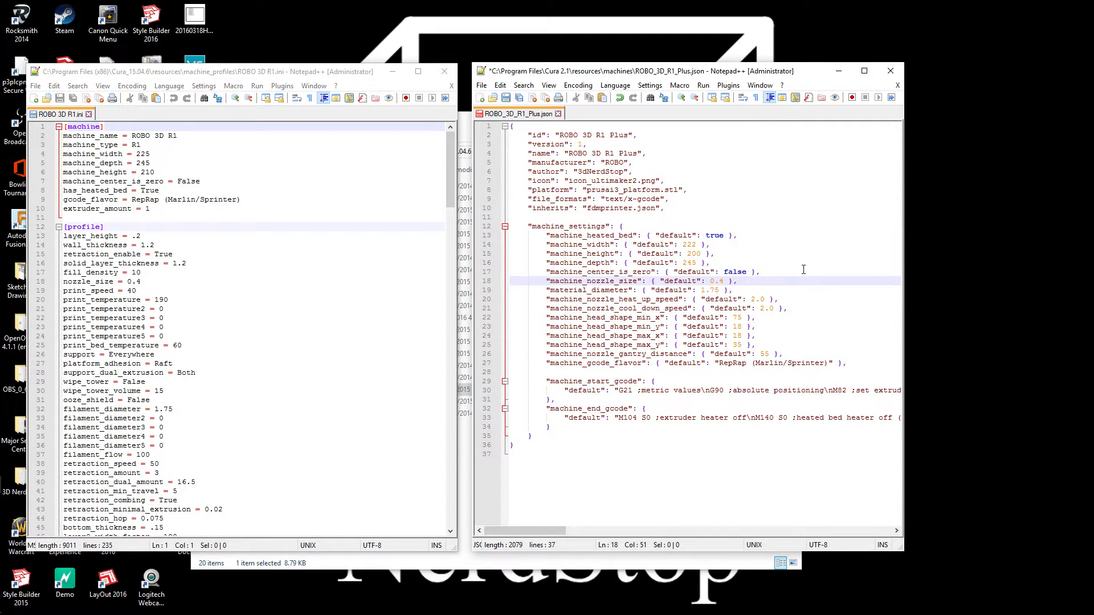
click(783, 269)
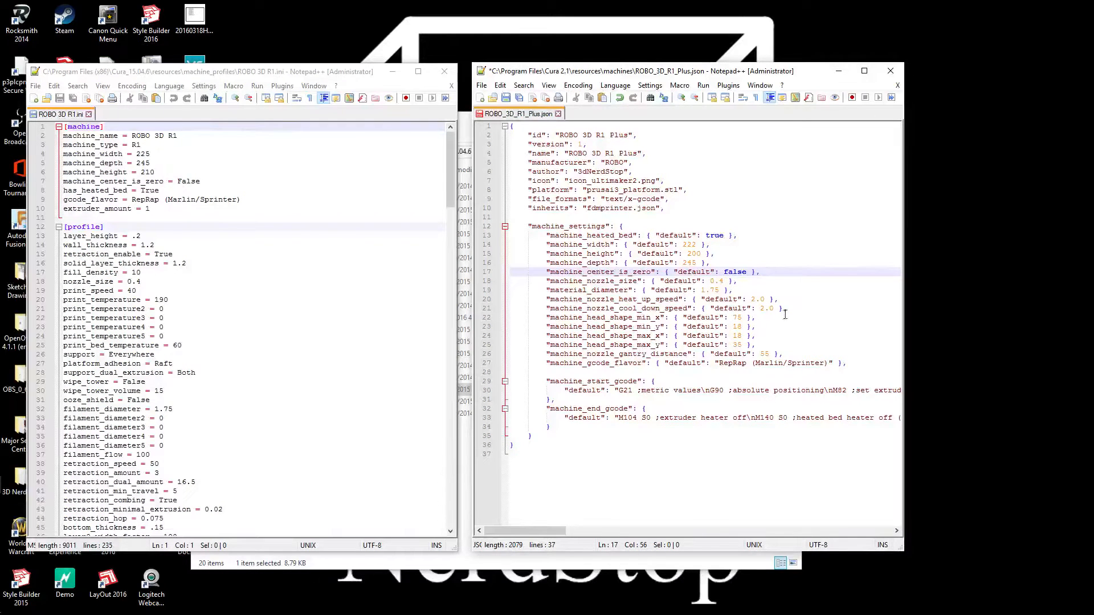
Delete the four machine_head_shape lines and the machine_nozzle_gantry_distance line from the JSON file and save it
drag(785, 354, 453, 321)
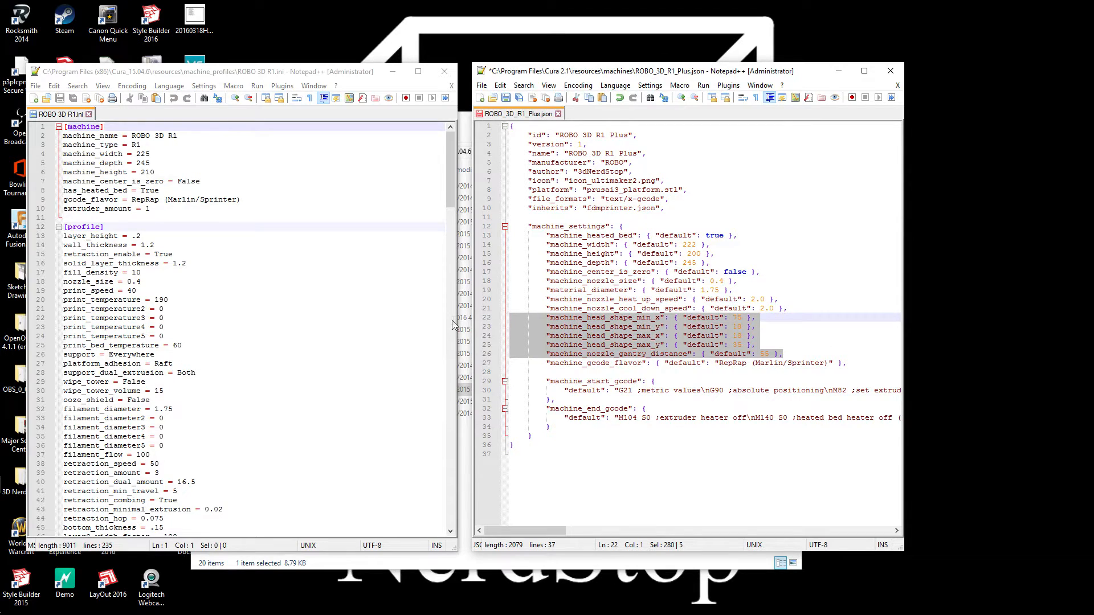
key(Delete)
key(Delete)
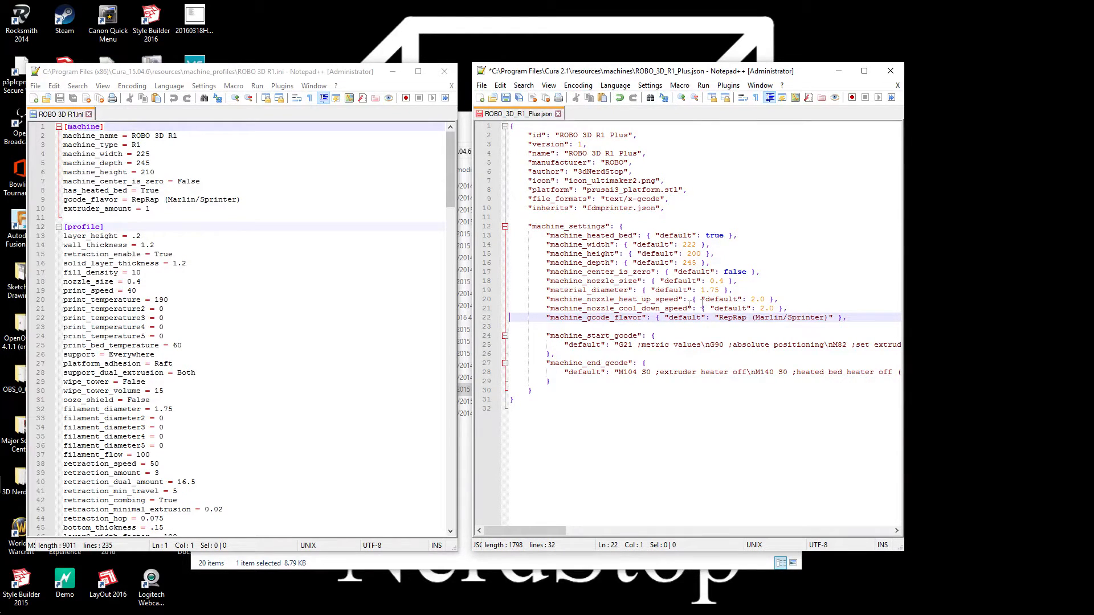
click(750, 318)
click(618, 319)
drag(719, 318, 829, 315)
click(828, 327)
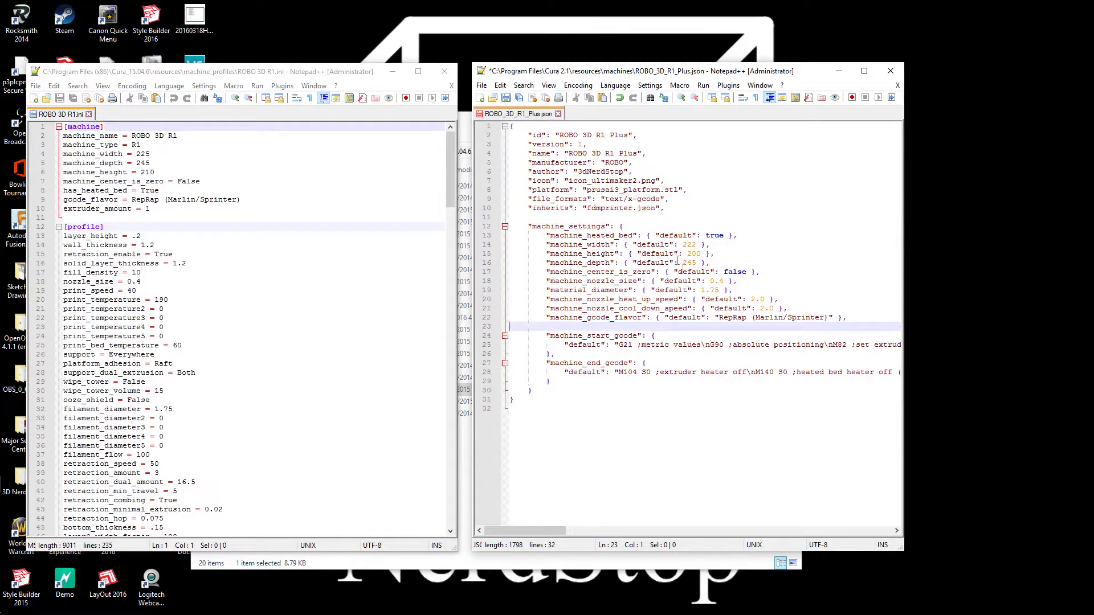
click(507, 98)
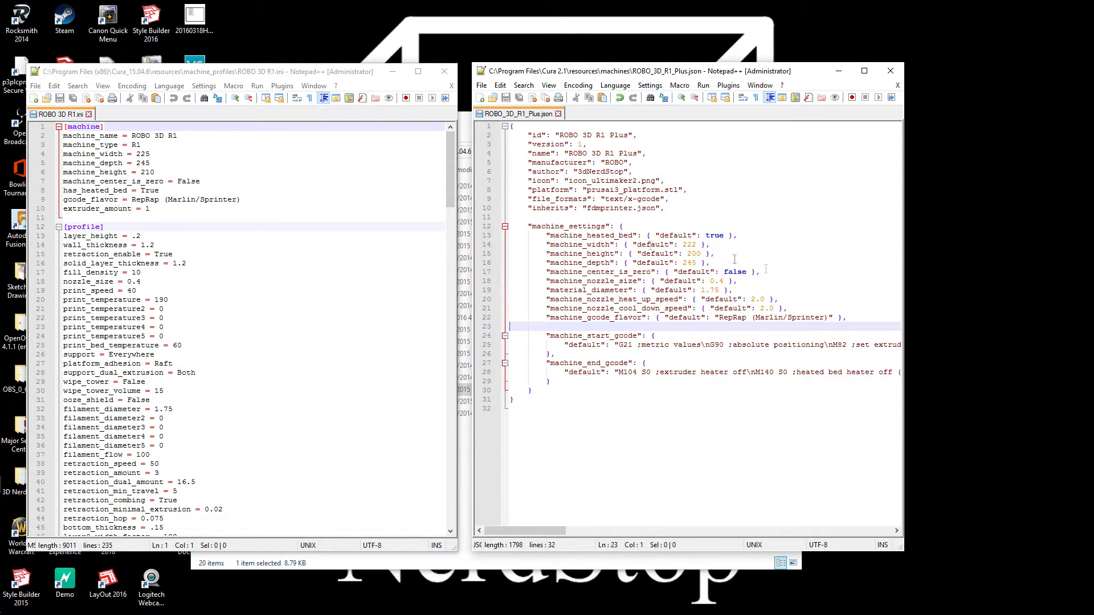
Delete the existing default string of machine_start_gcode in the JSON file, leaving the quotes empty
drag(453, 157, 457, 309)
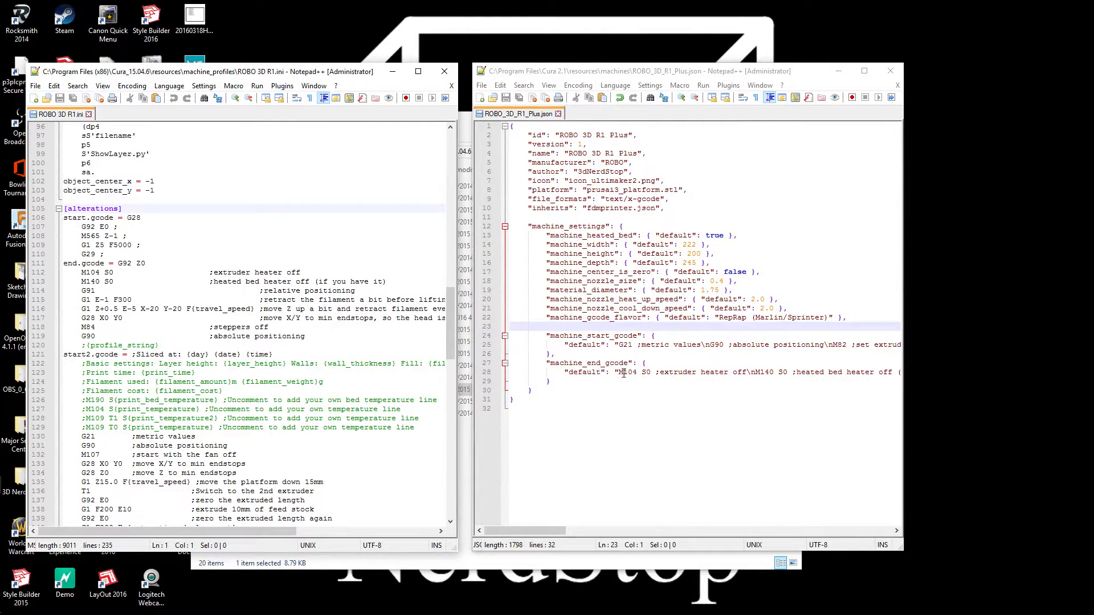
click(618, 345)
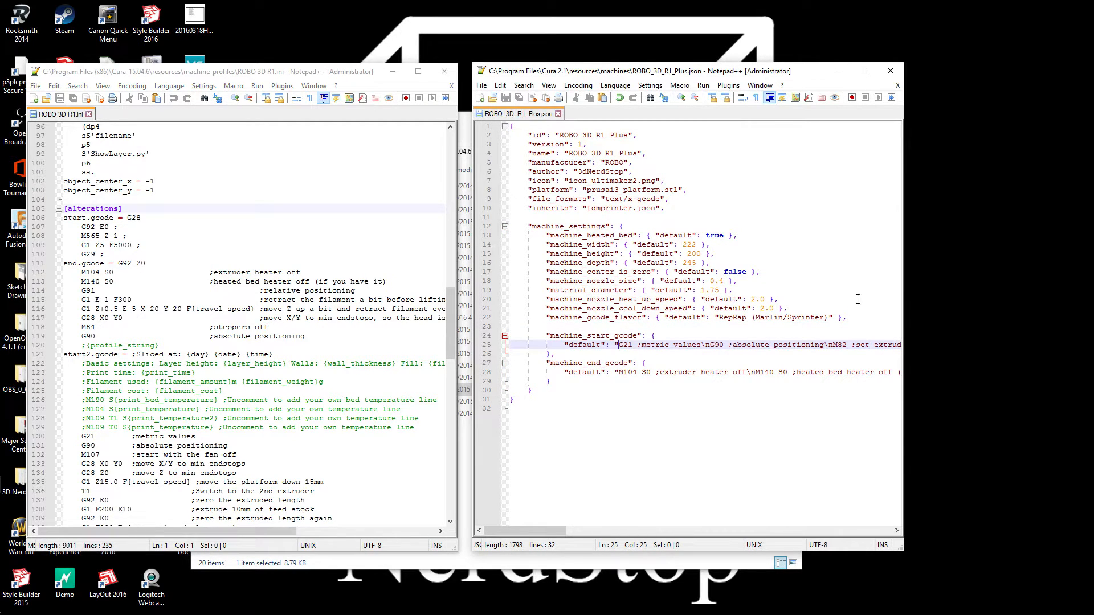
drag(904, 290, 1091, 289)
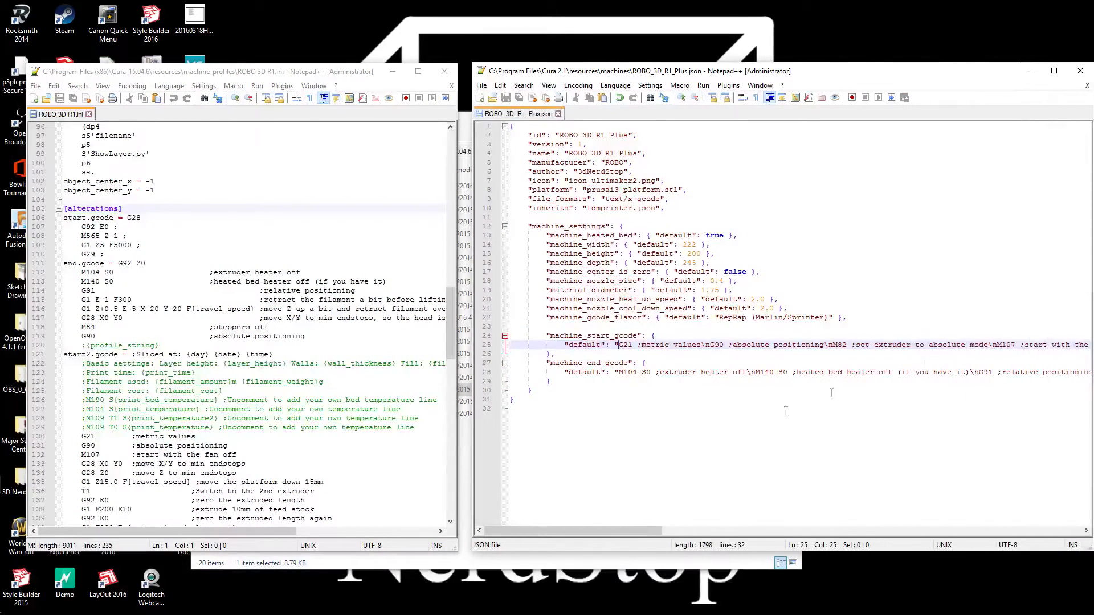
drag(601, 530, 1066, 550)
drag(1086, 347, 602, 347)
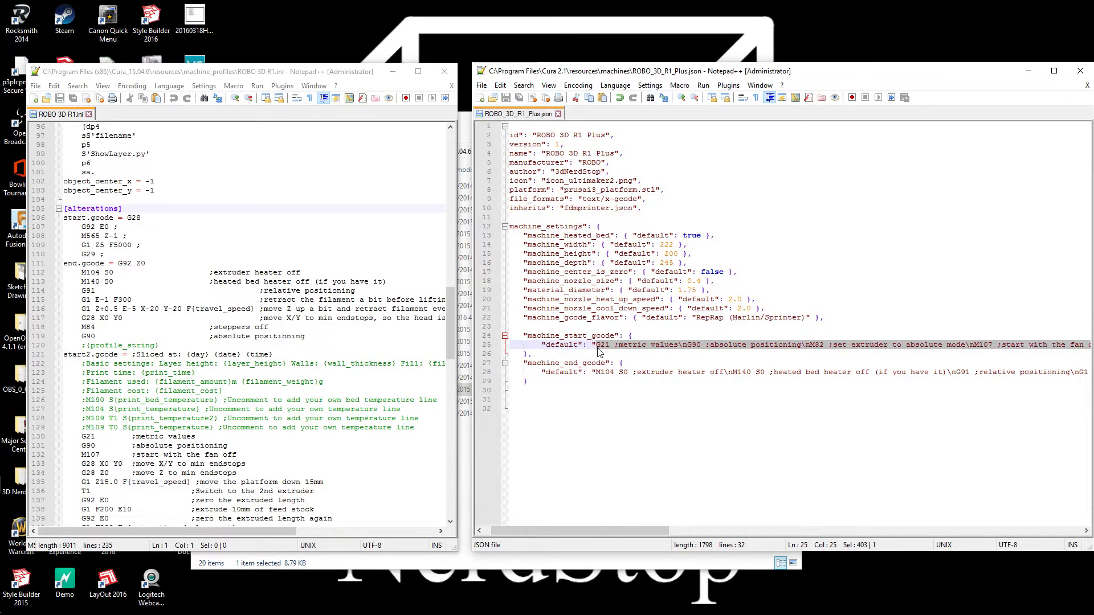
key(Delete)
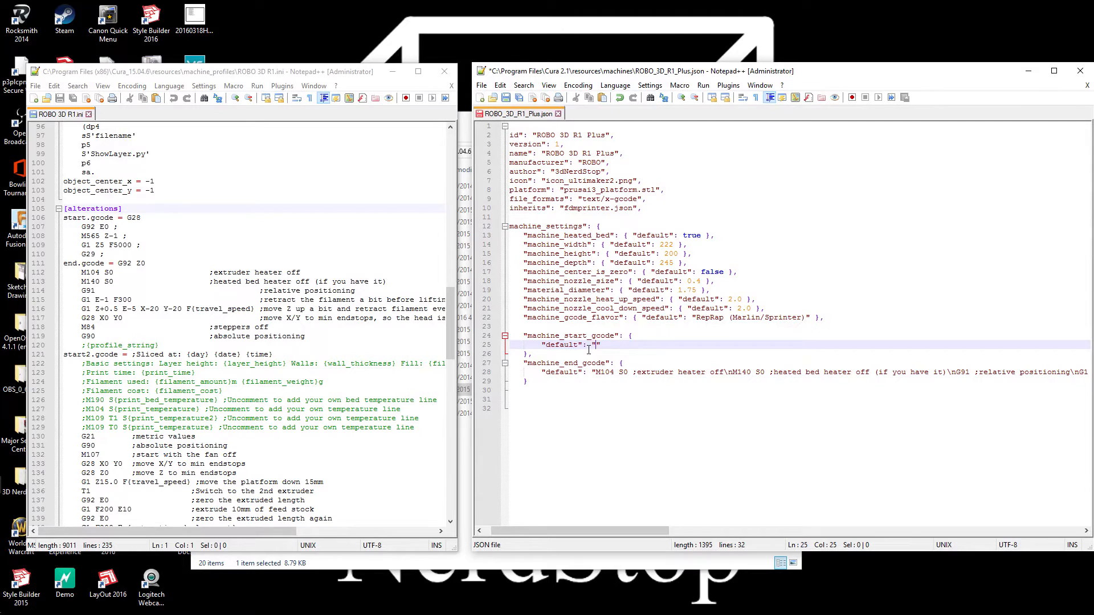
Begin the machine_start_gcode default with "G28 \n", following the start.gcode section of the INI profile
text(G@*)
key(BackSpace)
key(BackSpace)
key(Left)
text(n)
key(BackSpace)
text(n)
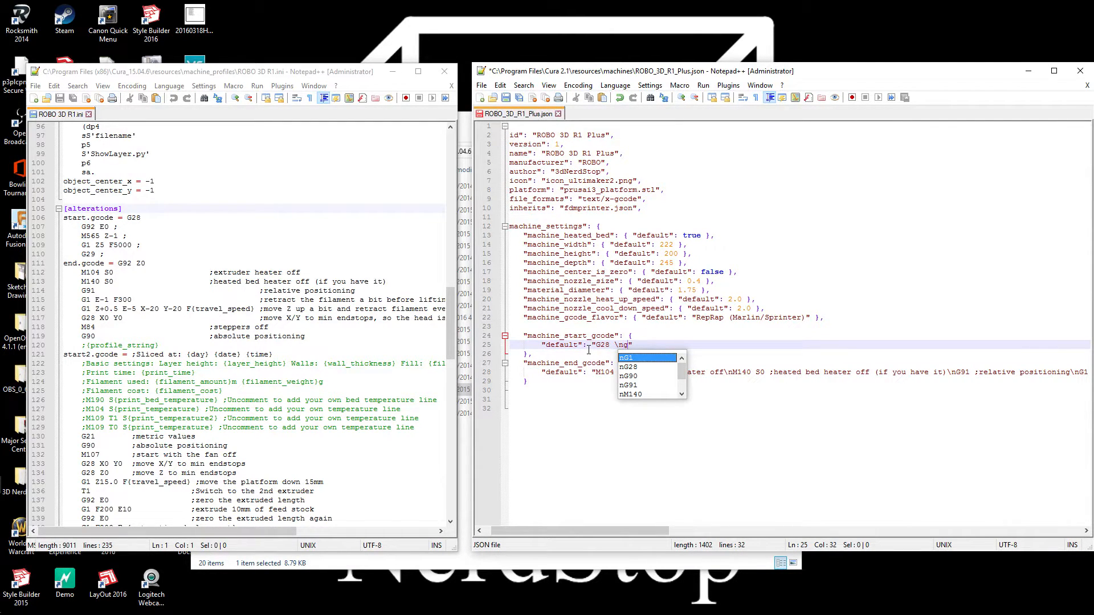
text(g92)
key(BackSpace)
key(BackSpace)
key(BackSpace)
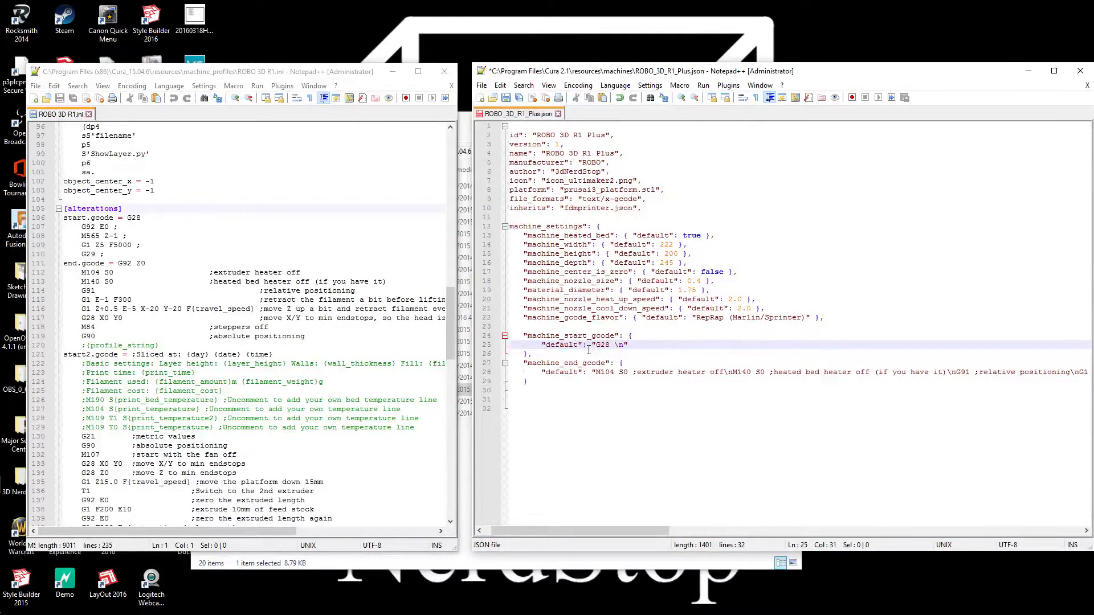
key(BackSpace)
text(n)
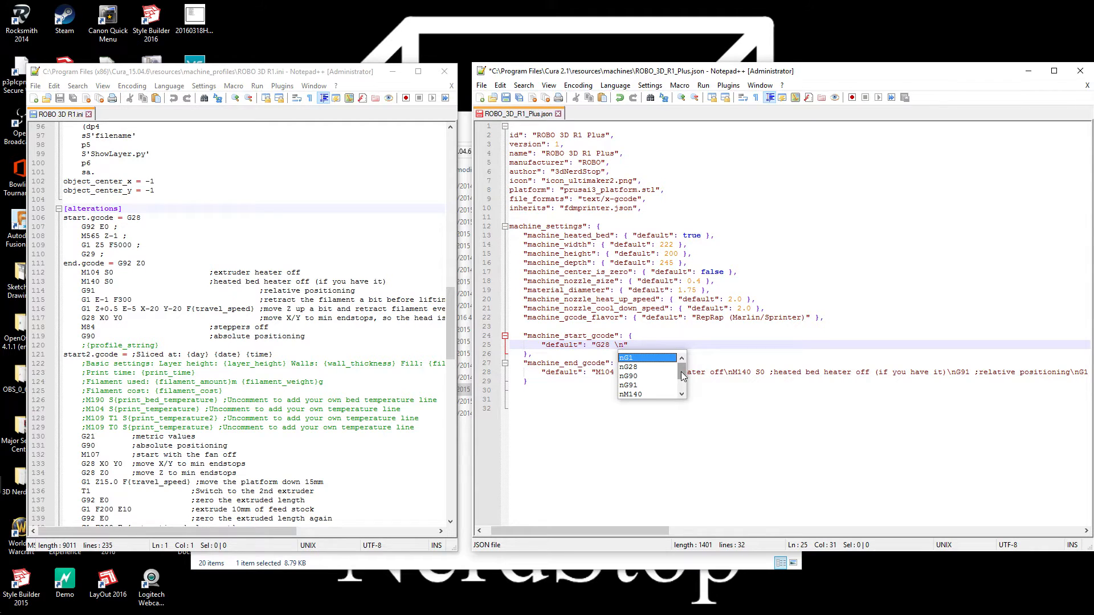
scroll(683, 379, down, 1)
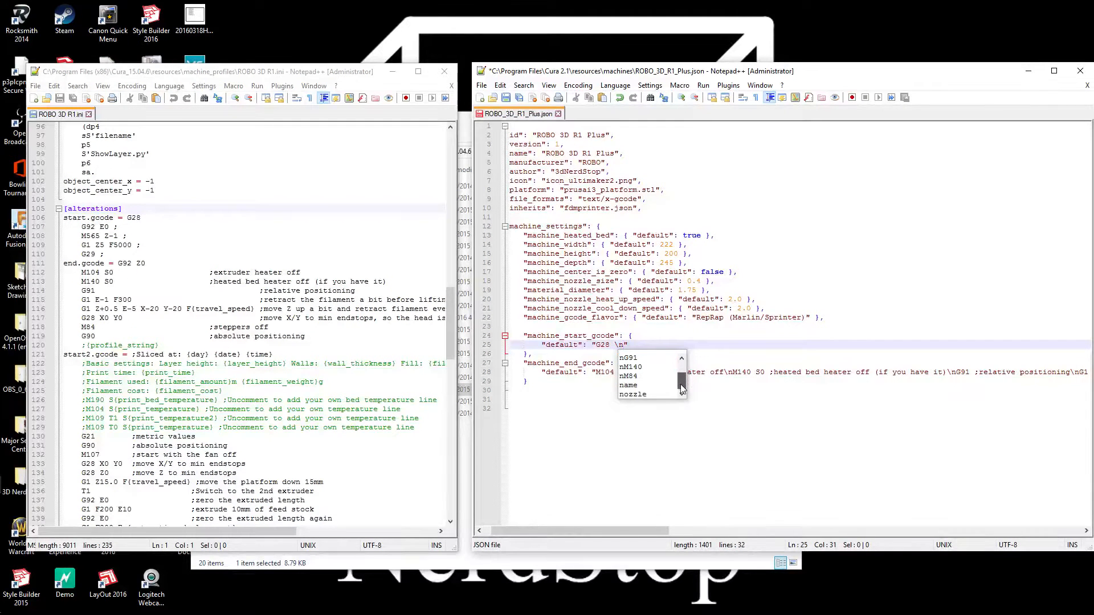
scroll(683, 393, up, 1)
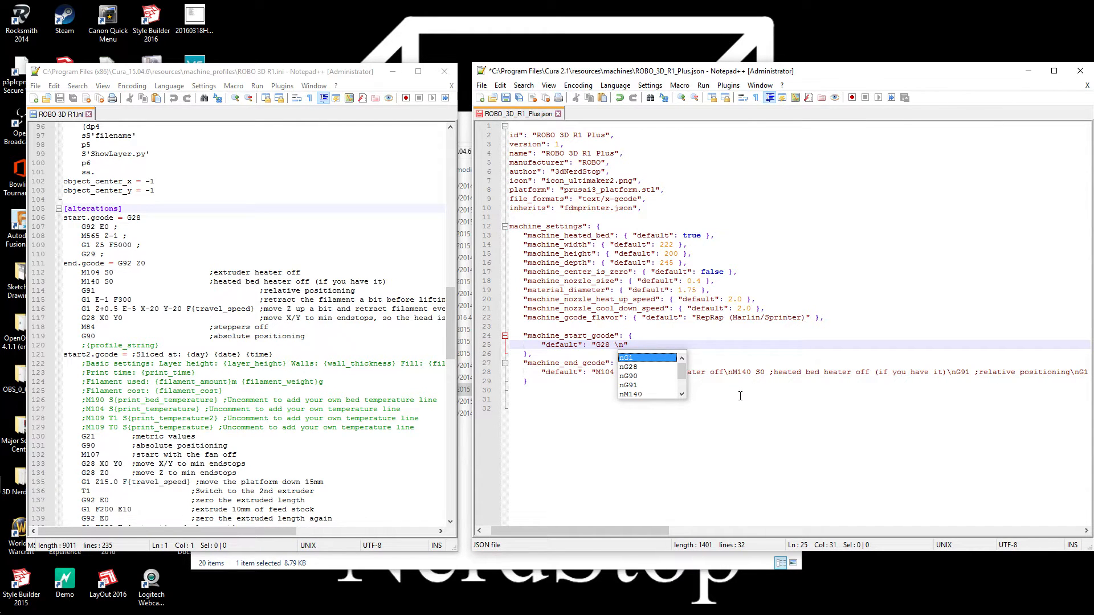
Append "G92 E0\n" to the machine_start_gcode default string
text(G92)
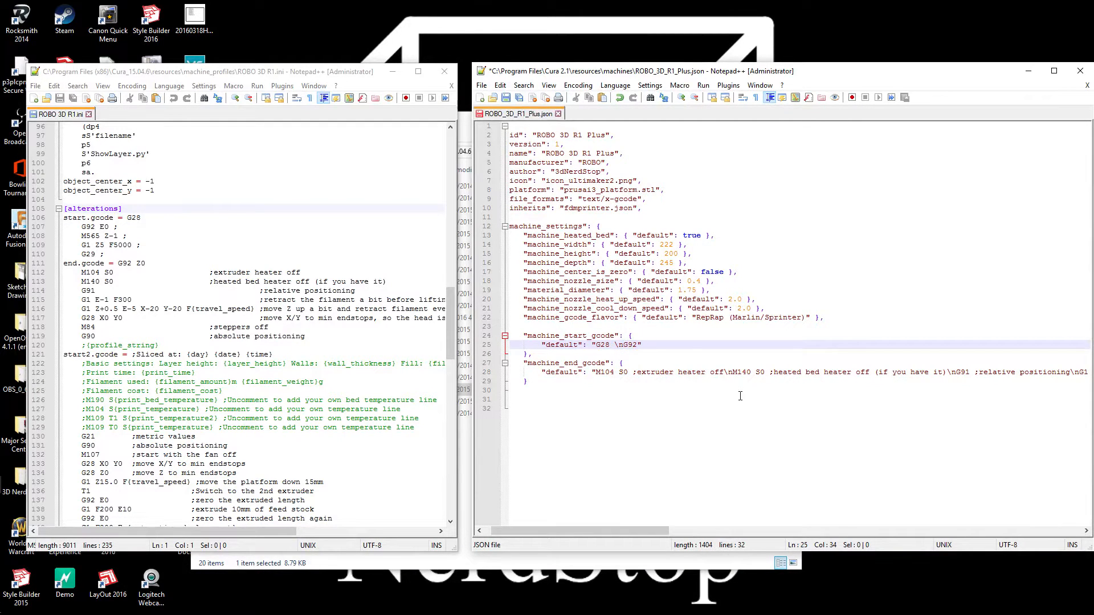
text( e0)
key(BackSpace)
key(BackSpace)
text(E0)
text(n)
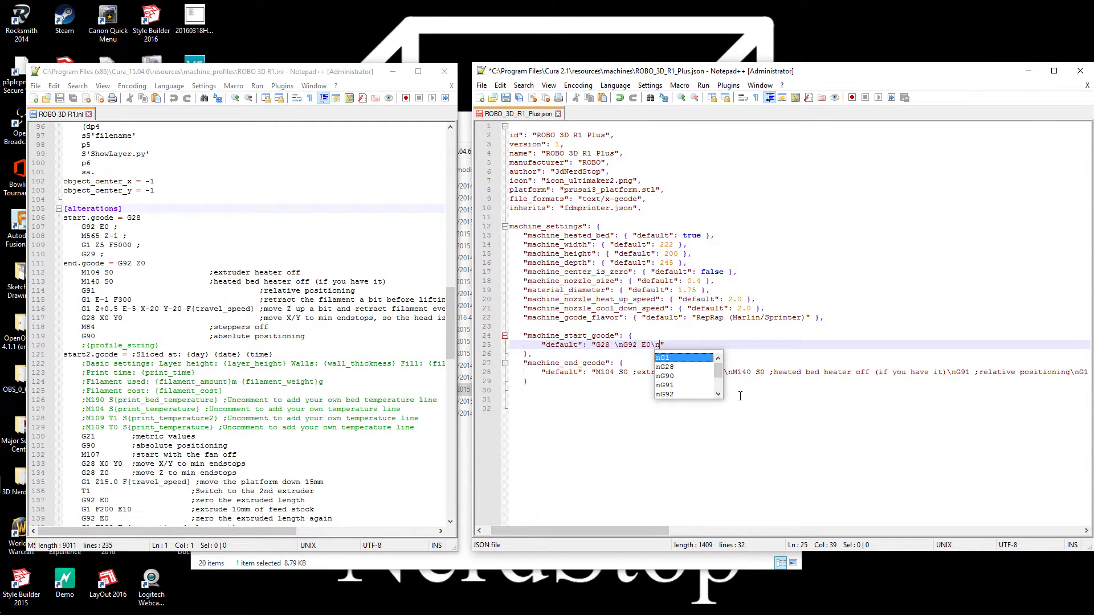
Append "M565 Z-1\n" after the G92 command in the machine_start_gcode default string
text(M)
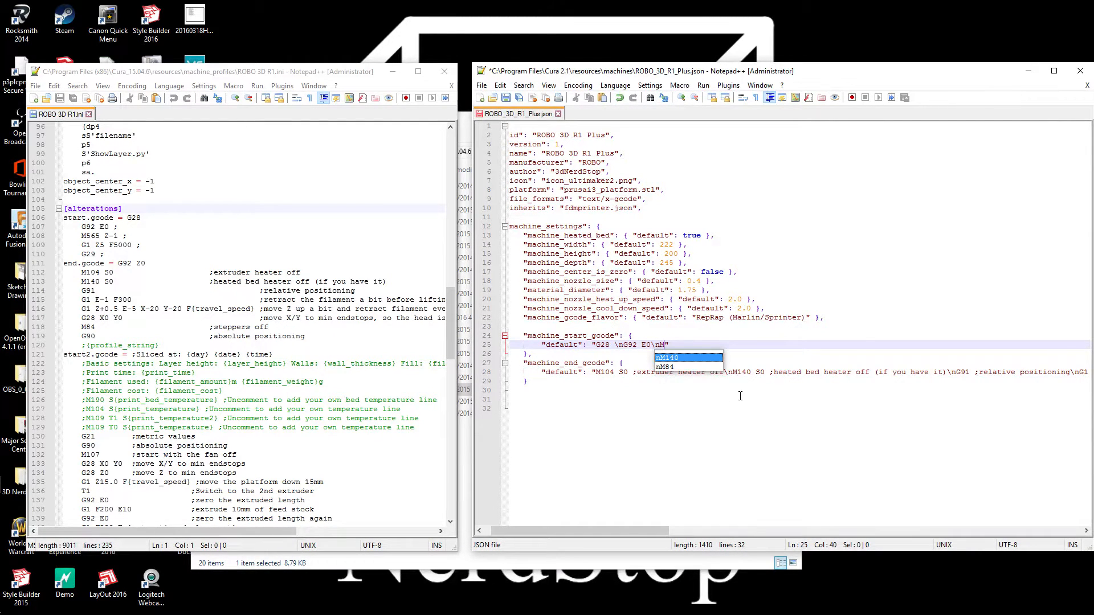
text(565 Z-1\)
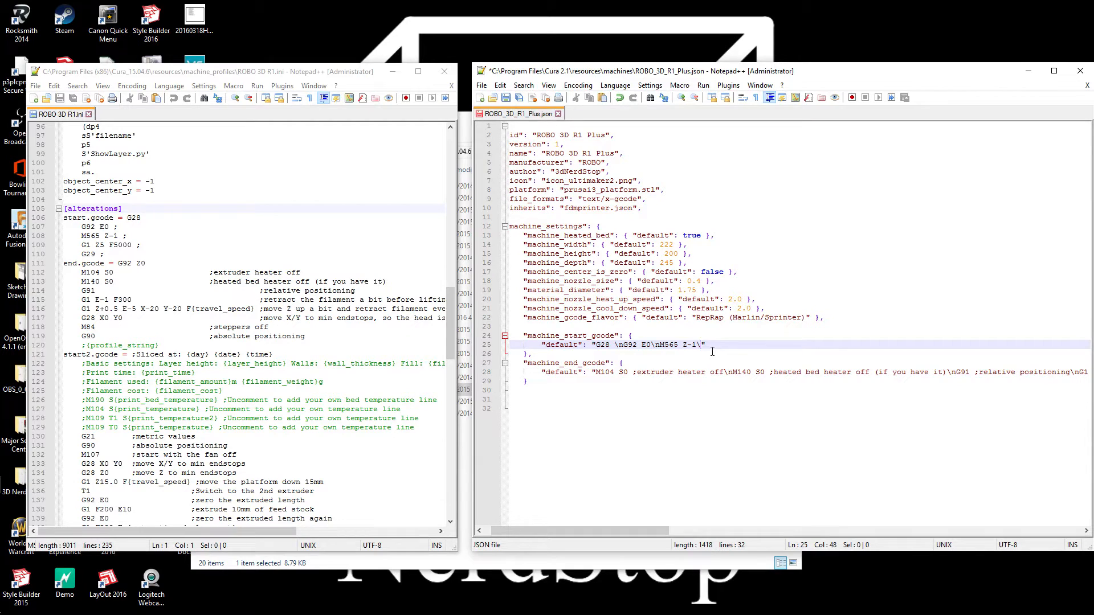
text(n)
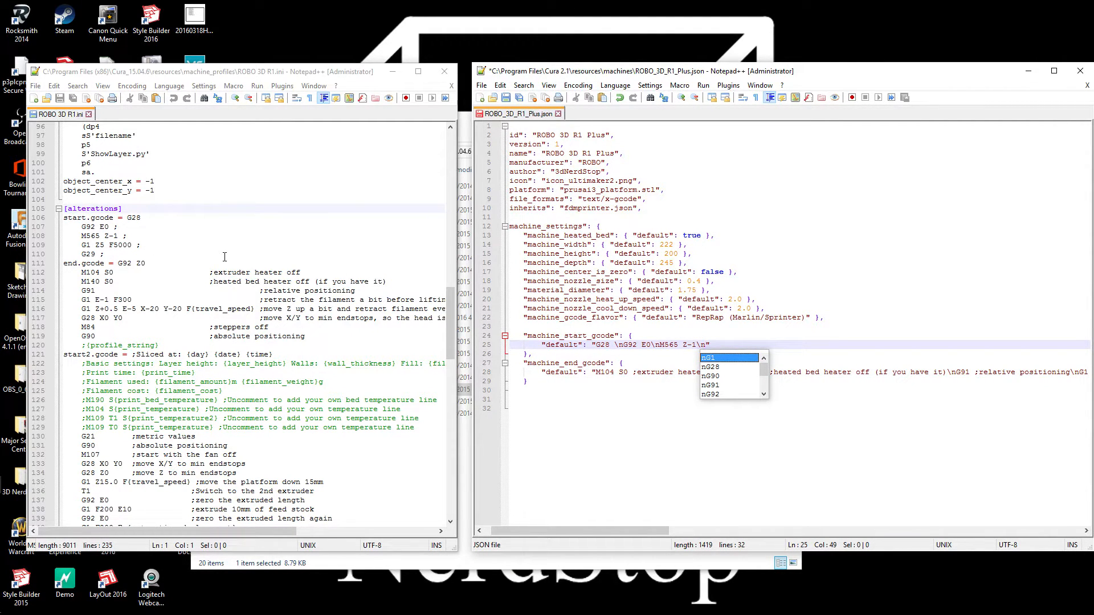
Append "G1 Z5 F5000\n" to the machine_start_gcode default string, with the axis letters in capitals
text(G1)
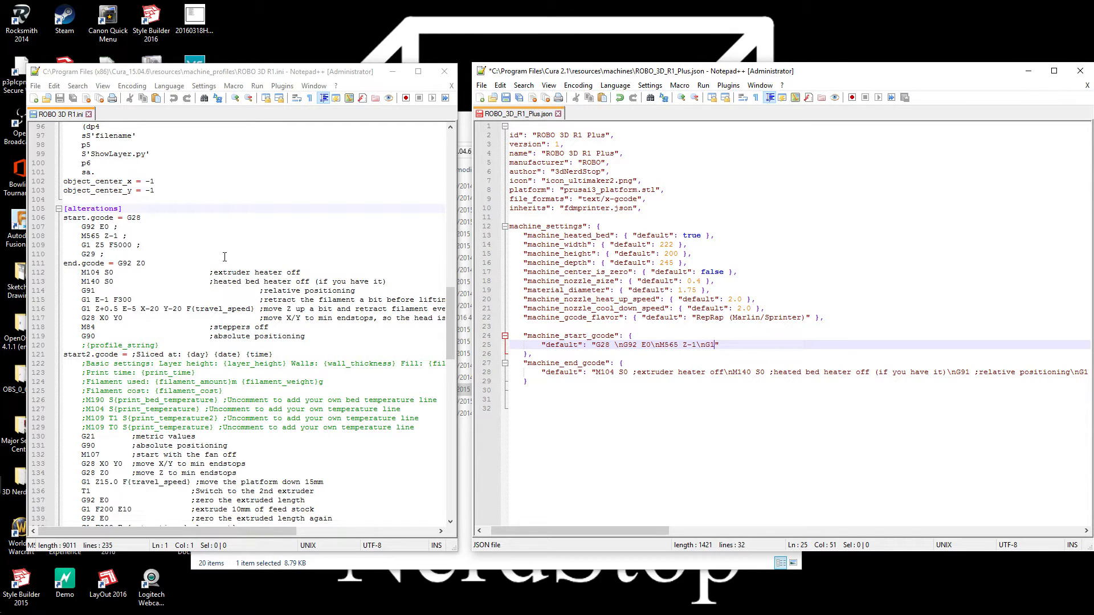
text( z5 f5000)
key(Left)
key(Left)
key(BackSpace)
text(F)
key(BackSpace)
text(Z)
key(Right)
text(n)
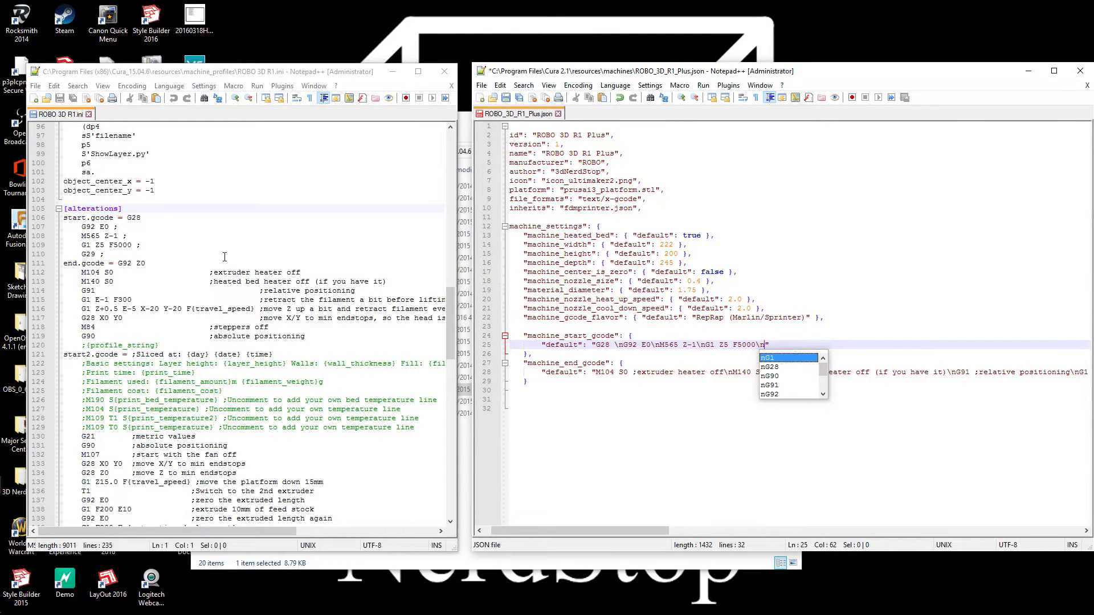
Finish the machine_start_gcode default string with "G29" and save the JSON file
text(G29)
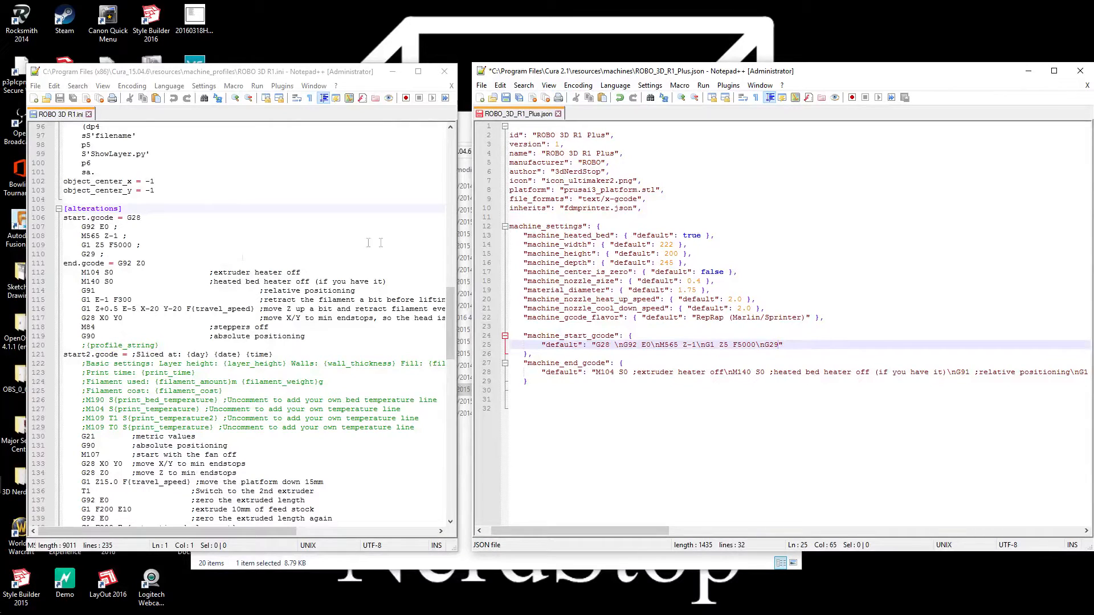
click(872, 416)
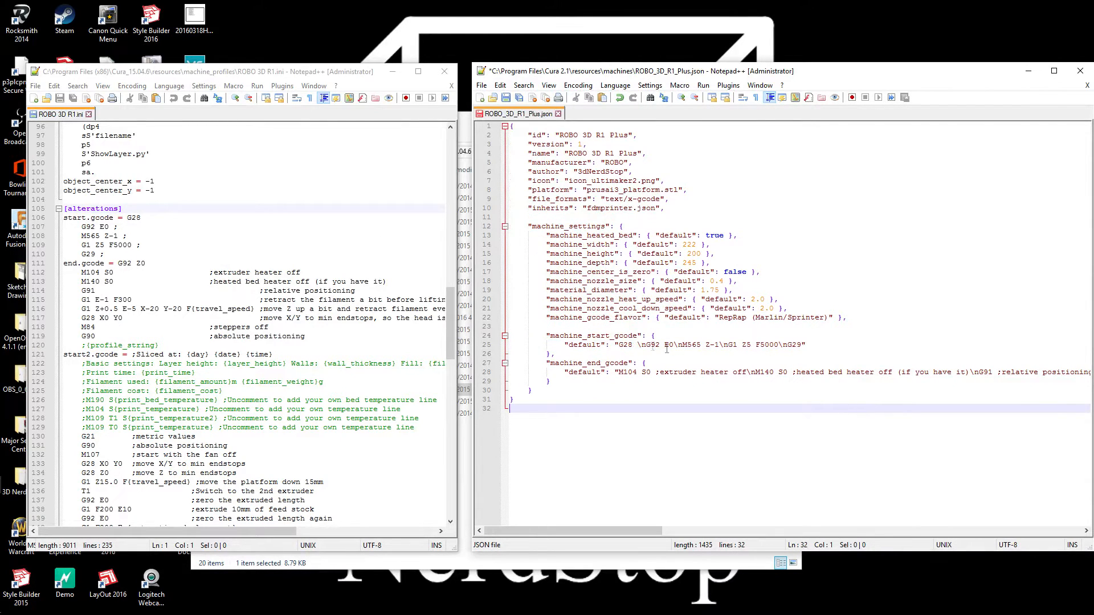
click(506, 98)
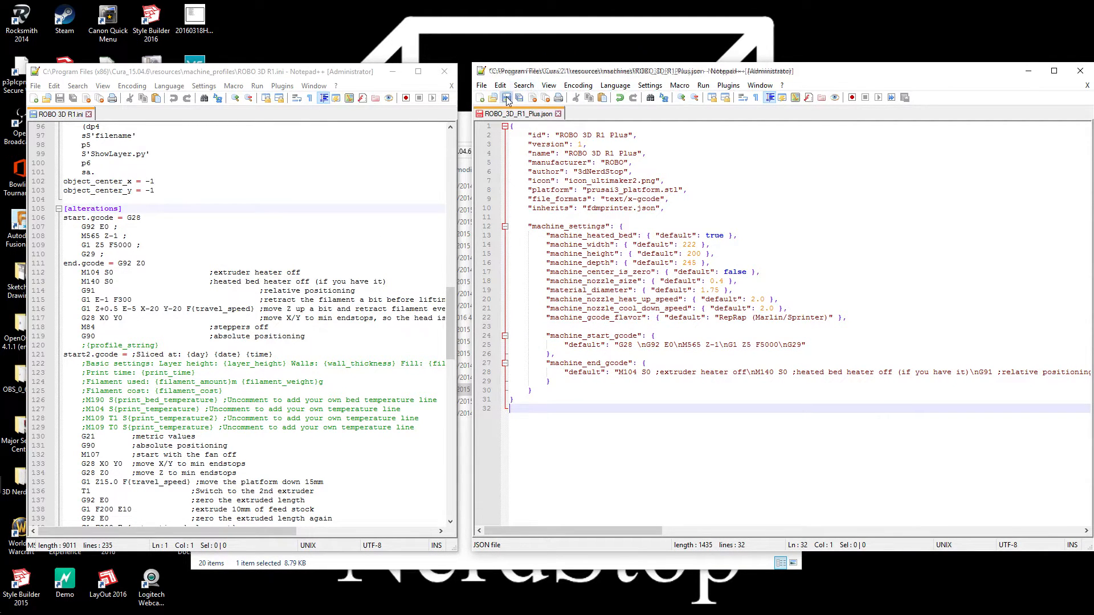
Remove the space after G28 in machine_start_gcode and delete the existing default string of machine_end_gcode
click(637, 345)
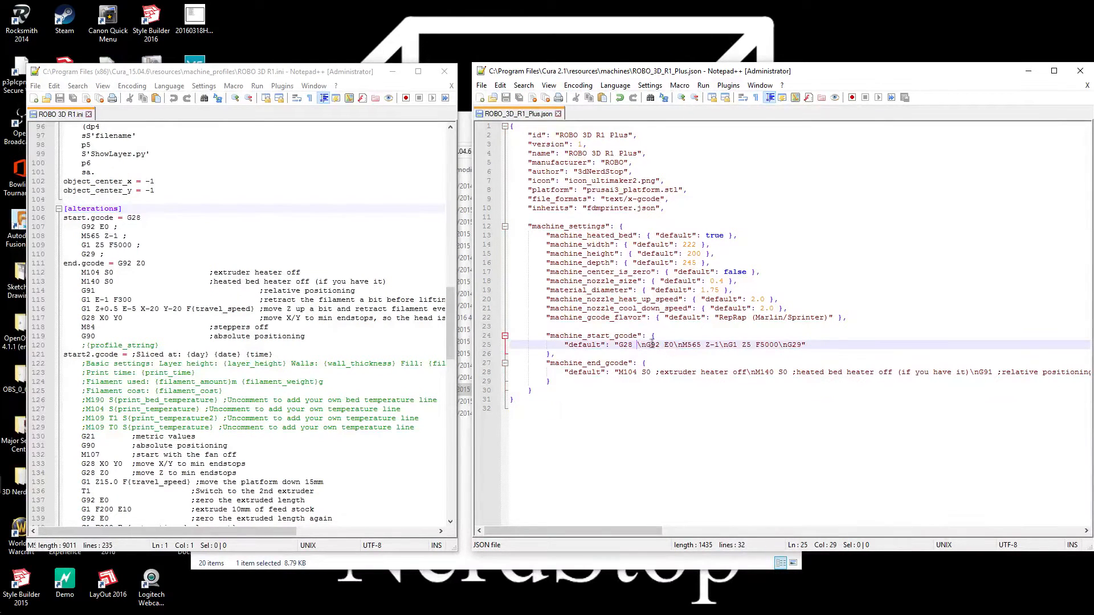
key(BackSpace)
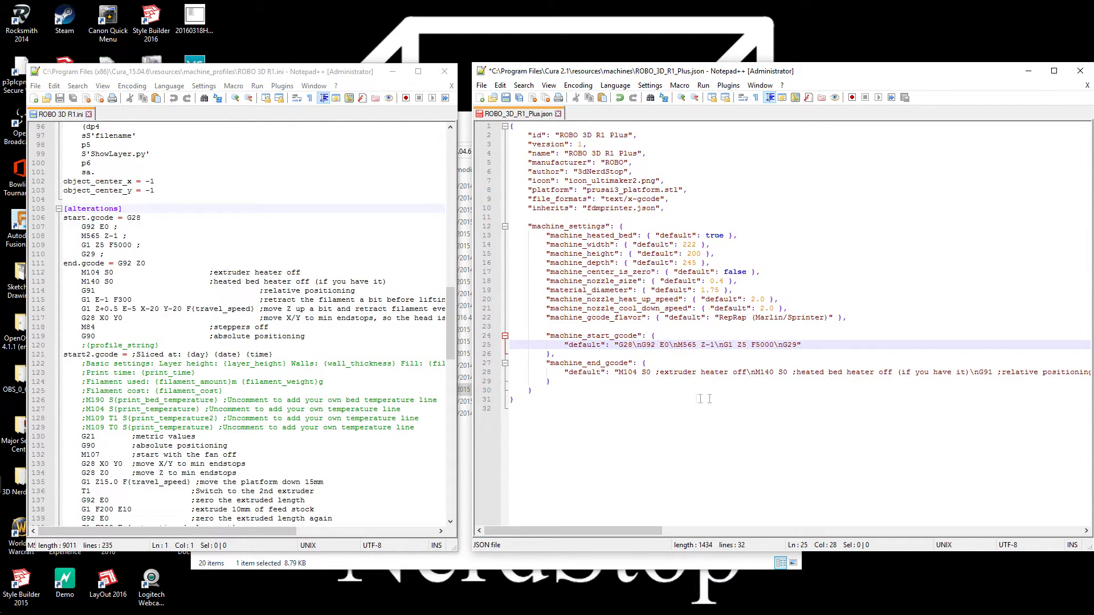
drag(620, 372, 1086, 376)
key(Delete)
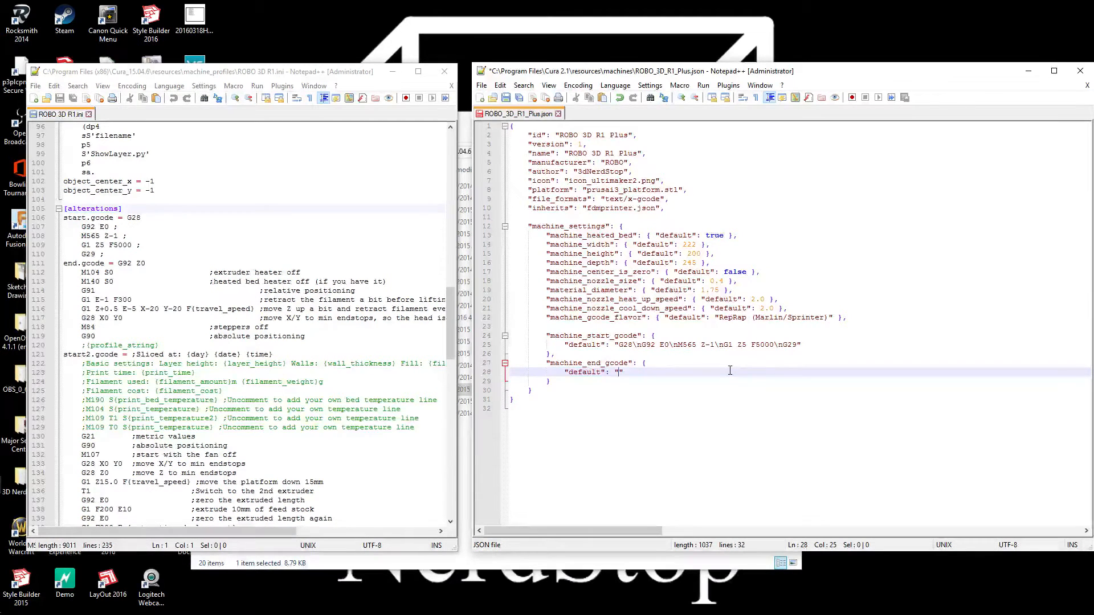
Begin the machine_end_gcode default string with "G92 Z0\nM104 S0", following the end.gcode section of the INI profile
text(G)
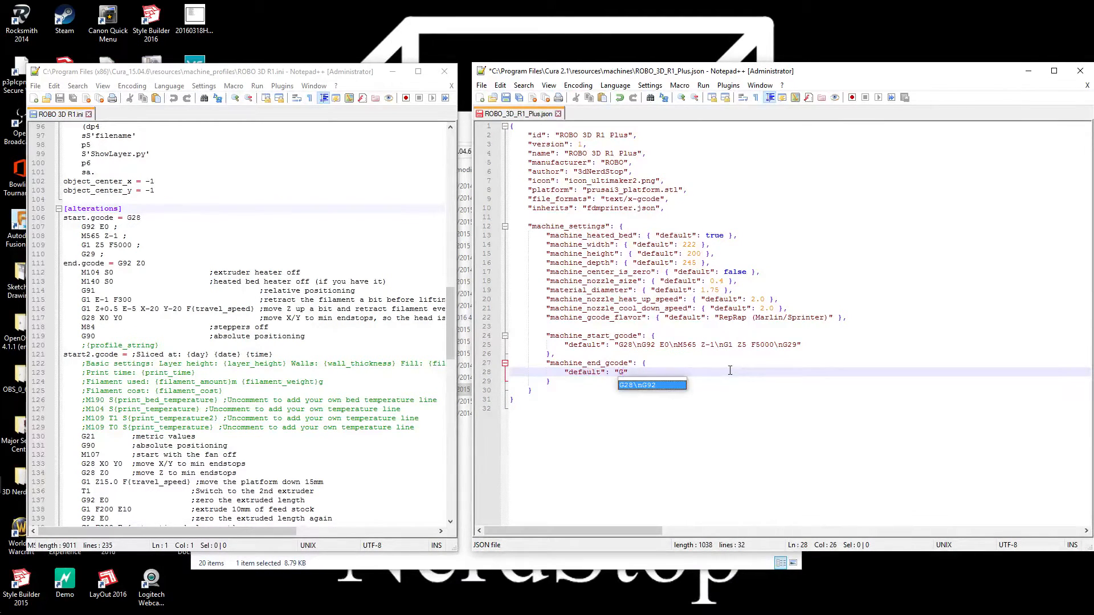
text(92)
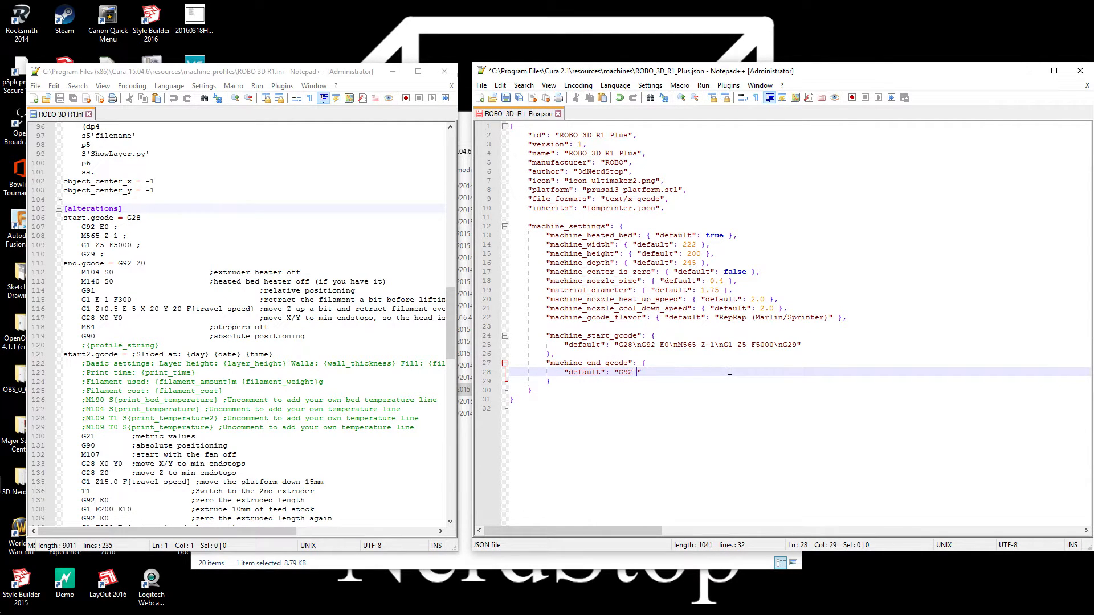
text( Z0)
text(n)
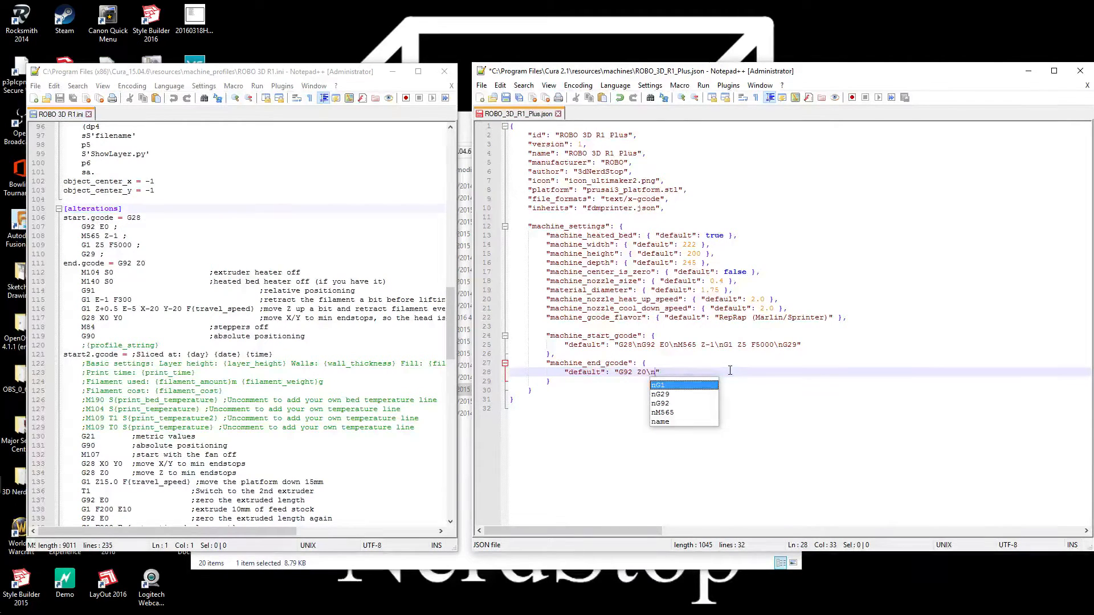
text(M104)
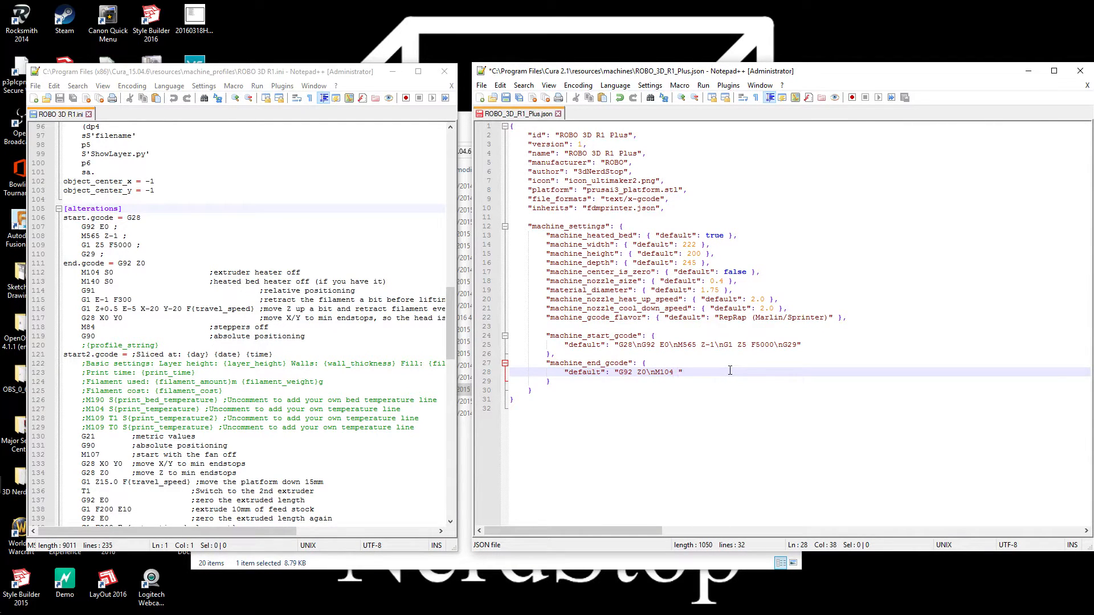
text( S)
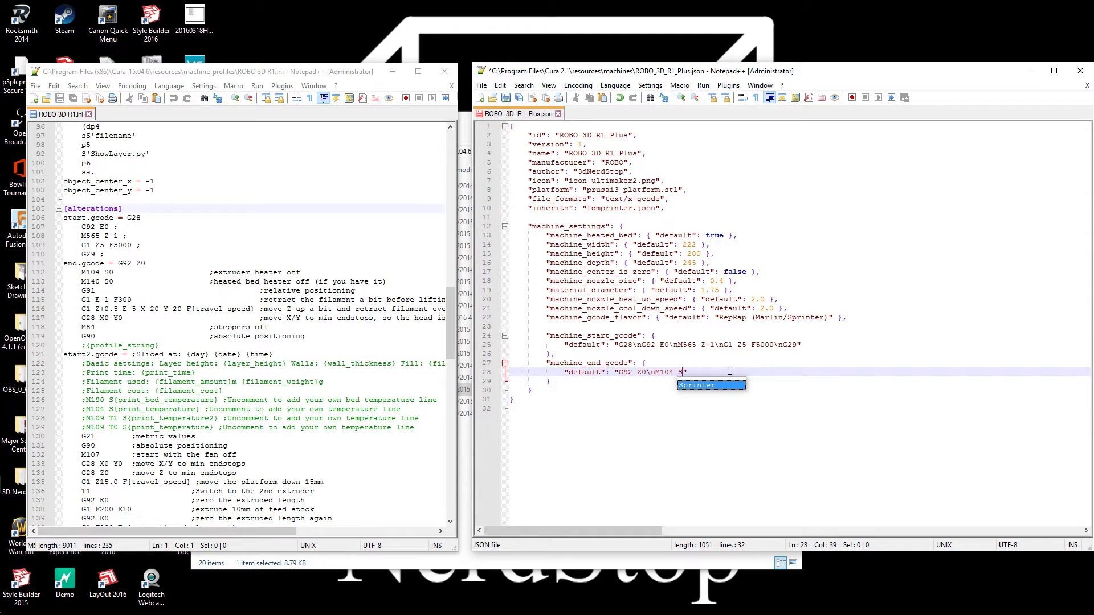
text(0)
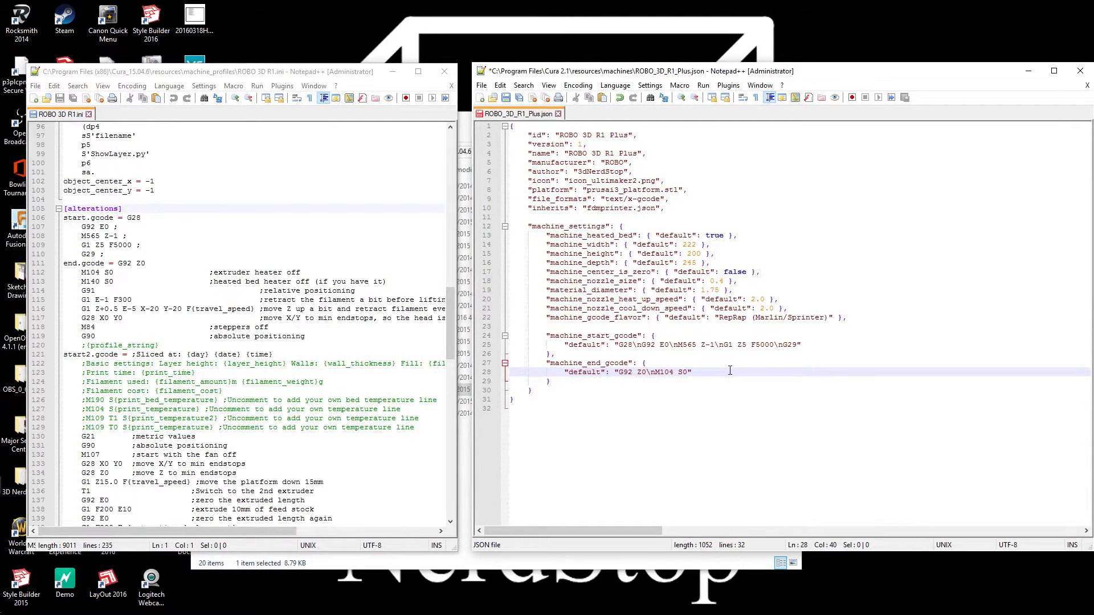
text(\nM)
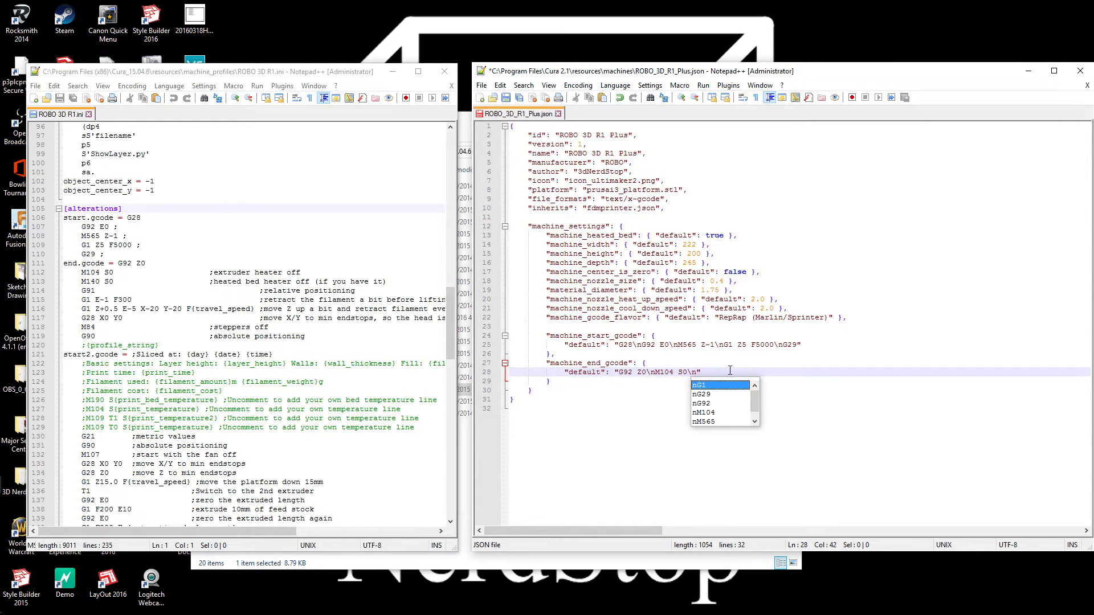
text(140)
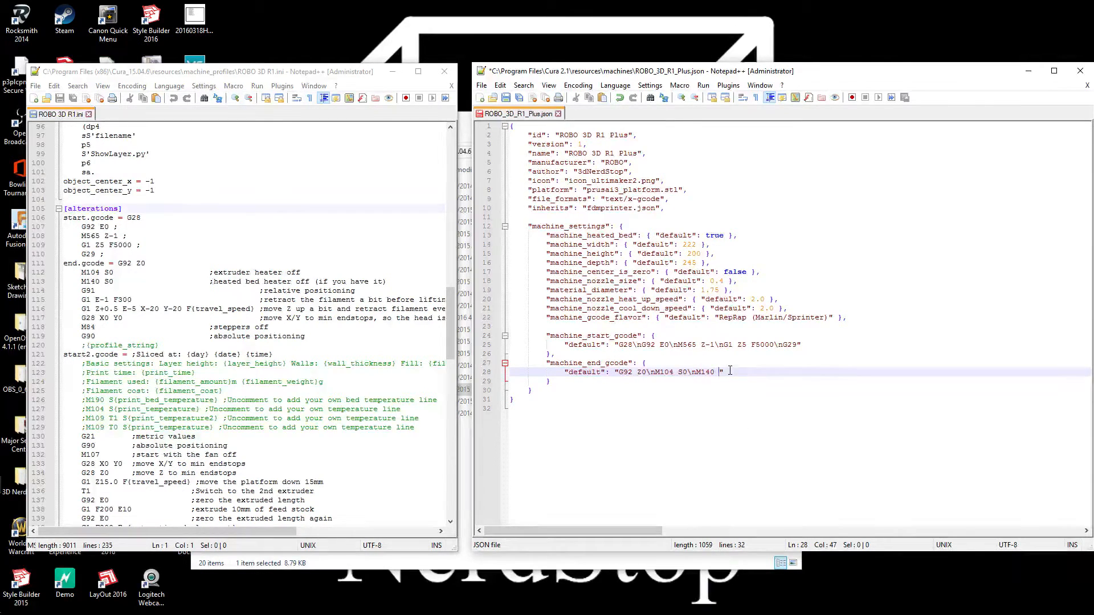
text( S0)
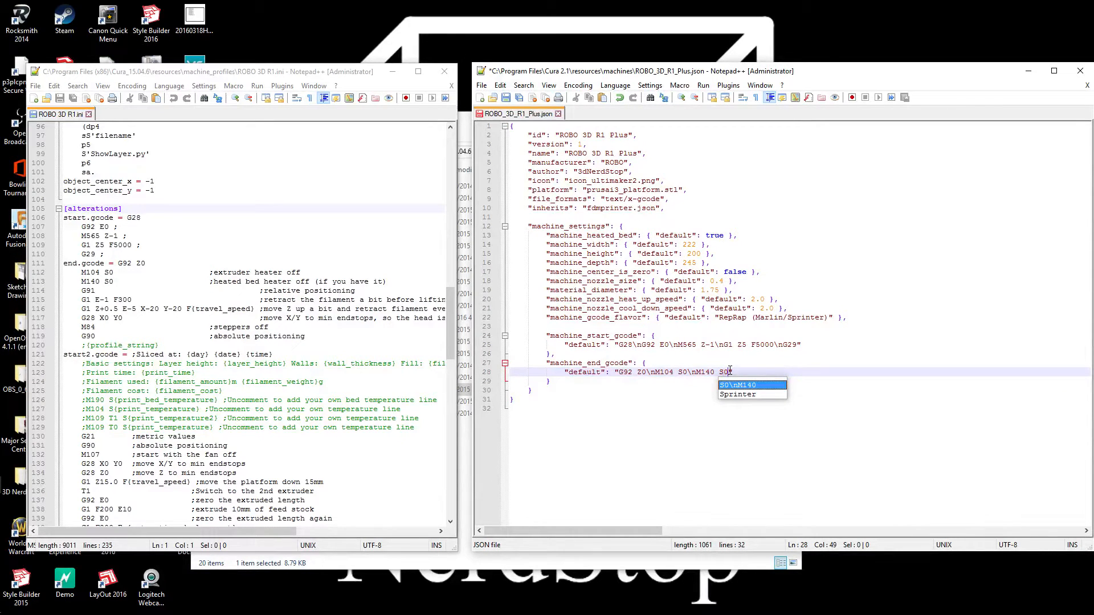
text(")
text(n)
Append "\nM140 S0\nG91" to the machine_end_gcode default string
text(G91\)
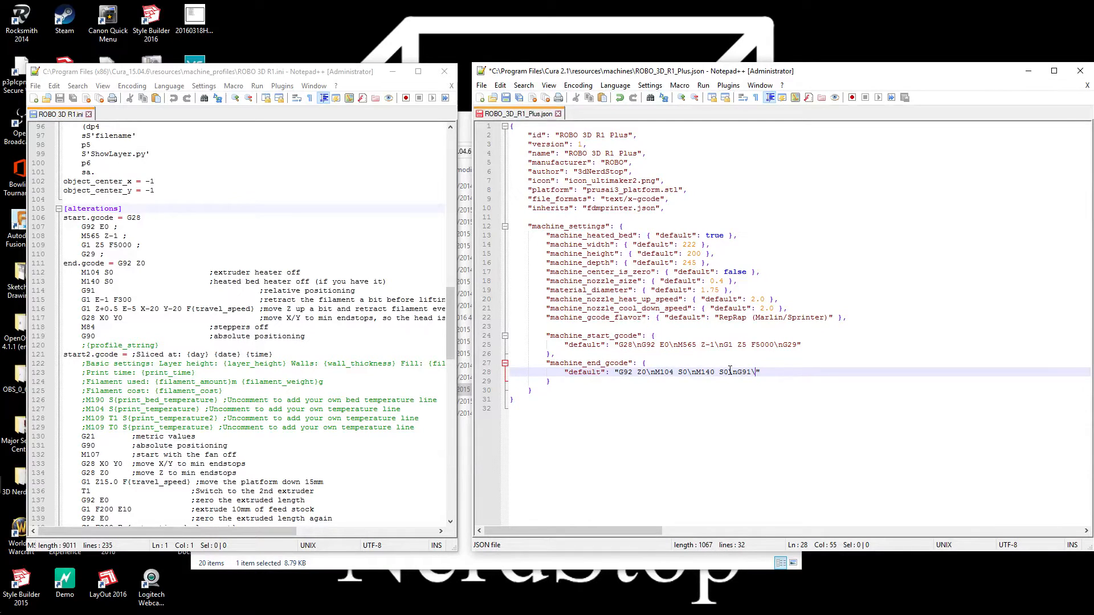
Append "\nG1 E-1 F300" to the machine_end_gcode default string
text(G1)
key(BackSpace)
key(BackSpace)
text(n)
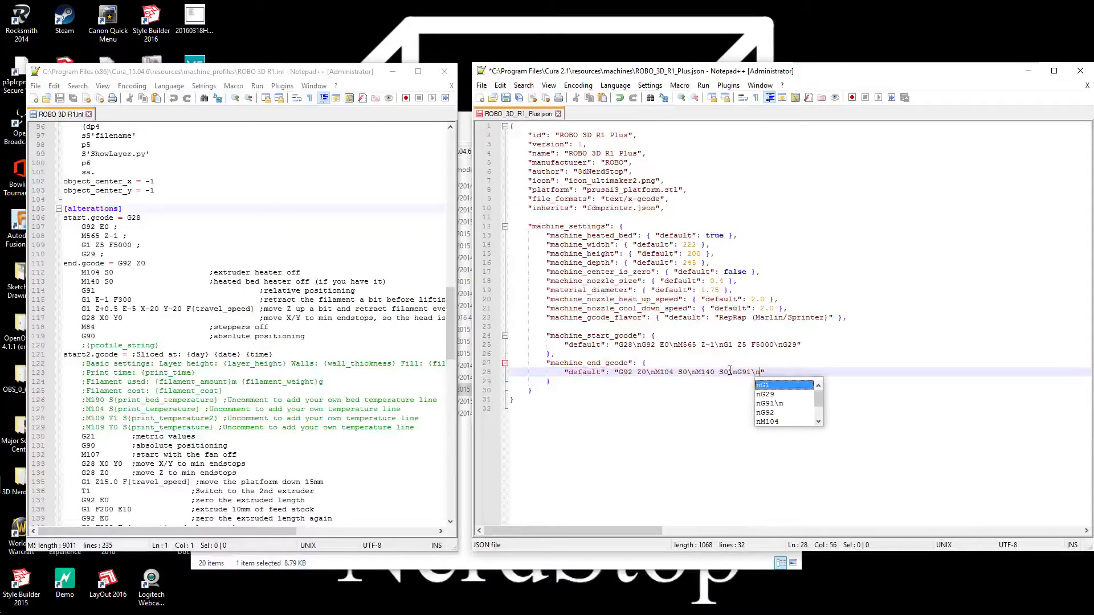
text(G1 )
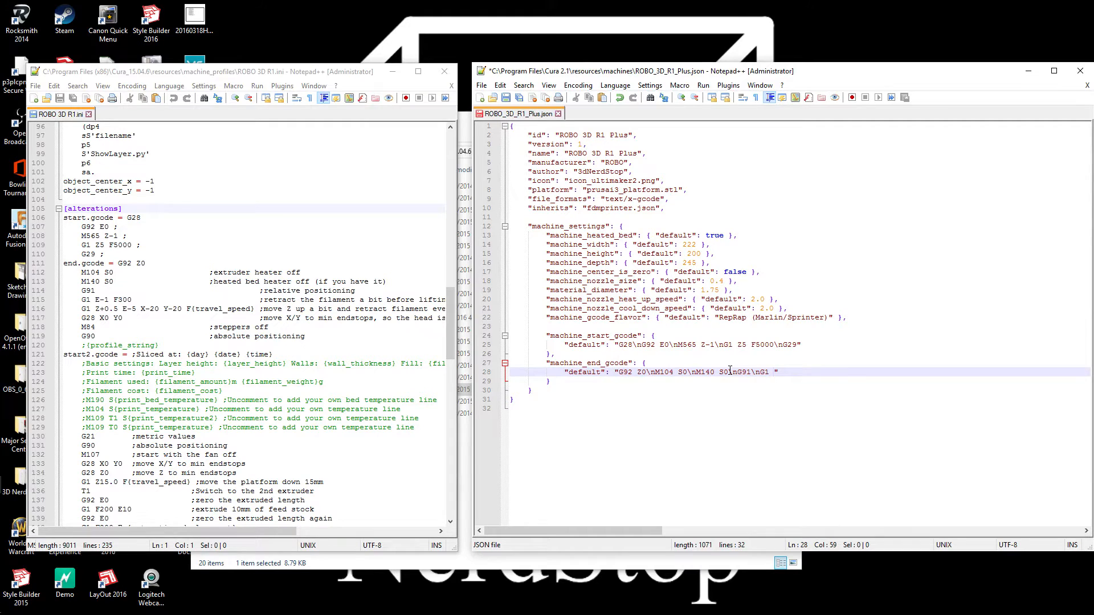
text(E-1)
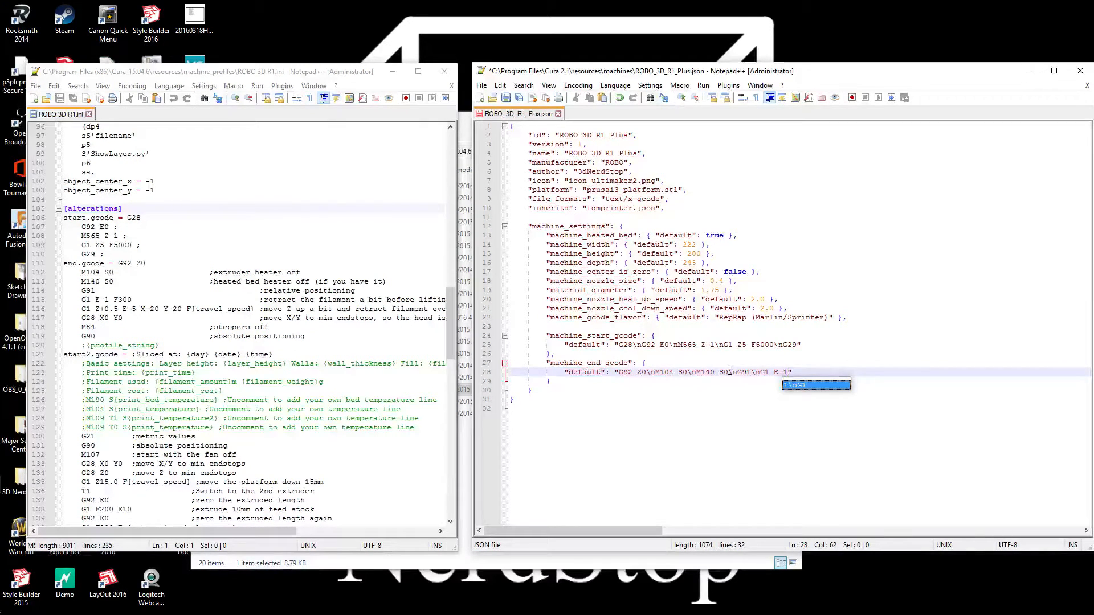
text( F300)
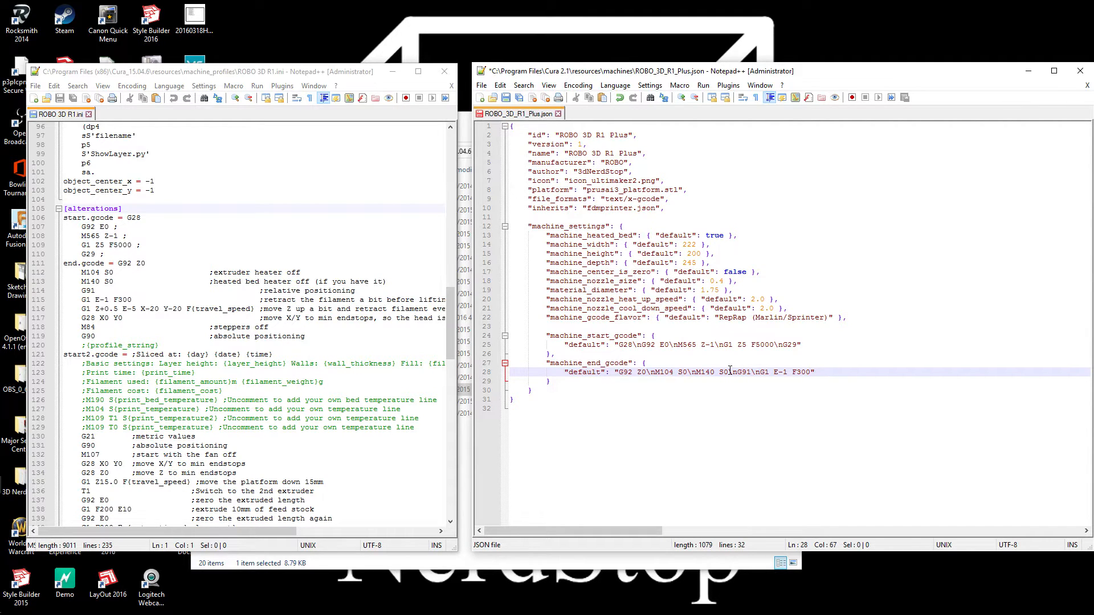
Append "\nG1 Z+0.5 E-5" to the machine_end_gcode default string
text(\)
text(nG1)
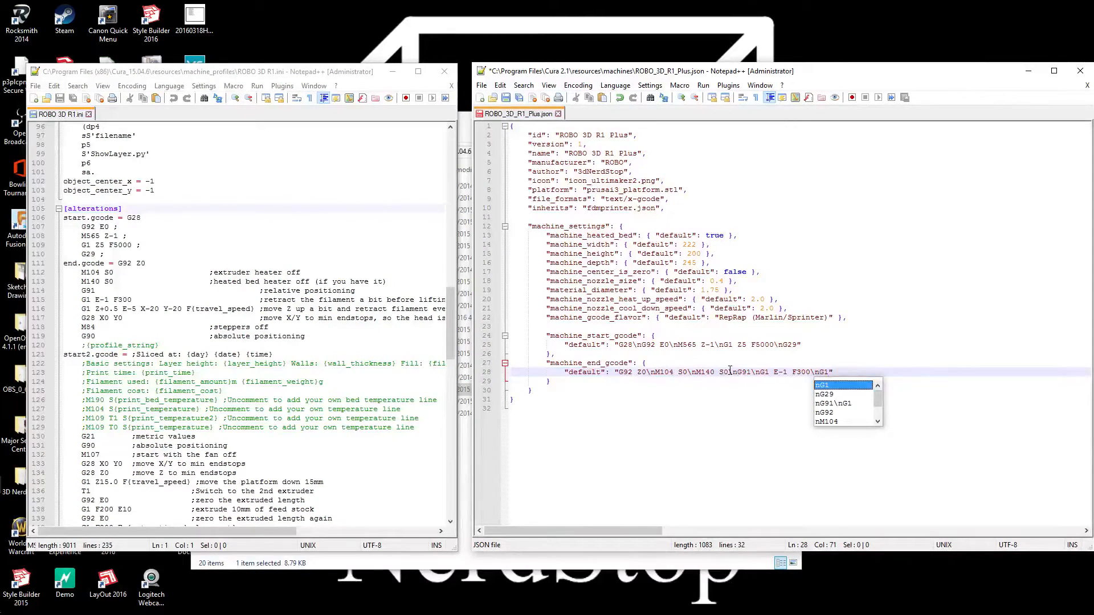
text(z)
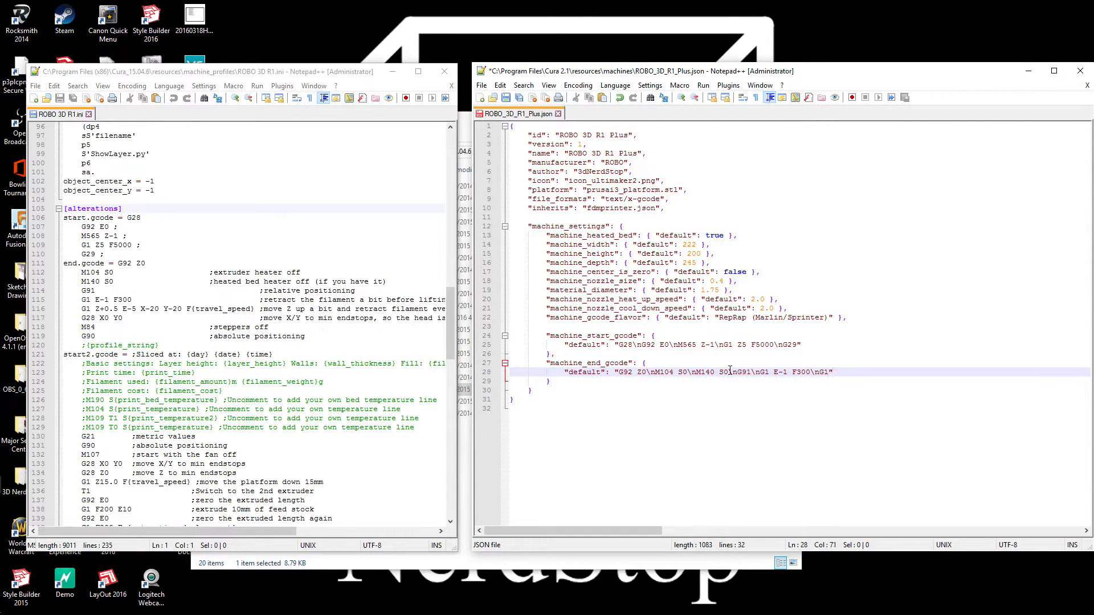
text(Z=)
text(0.)
text(5)
text( E)
text(-5)
Continue the G1 Z+0.5 E-5 command in machine_end_gcode with " X-20 Y-20 F"
text(X20)
key(BackSpace)
text(-20)
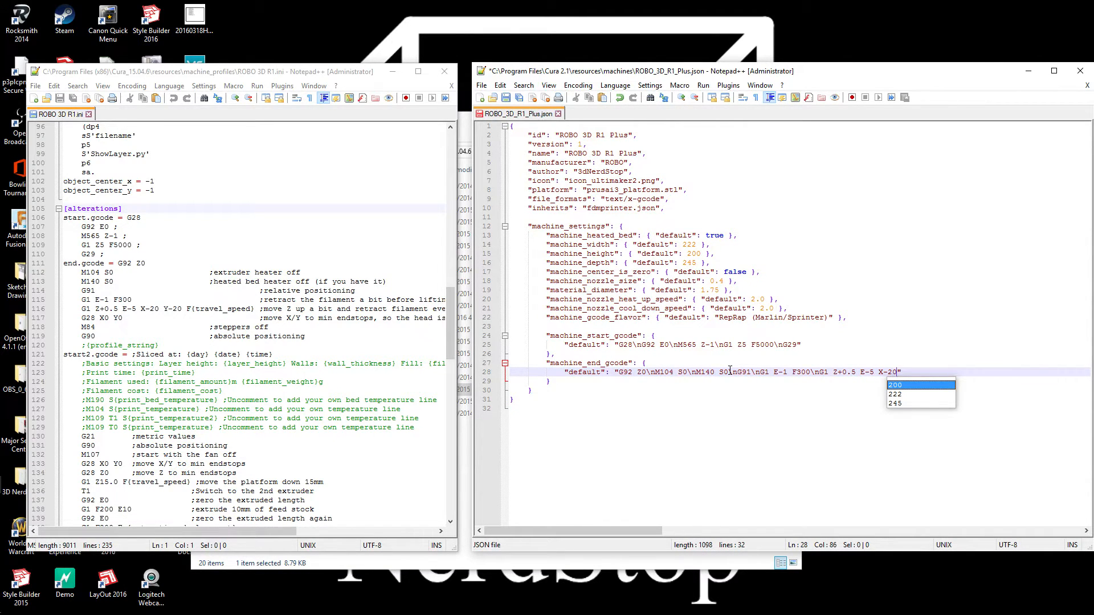
text( Y)
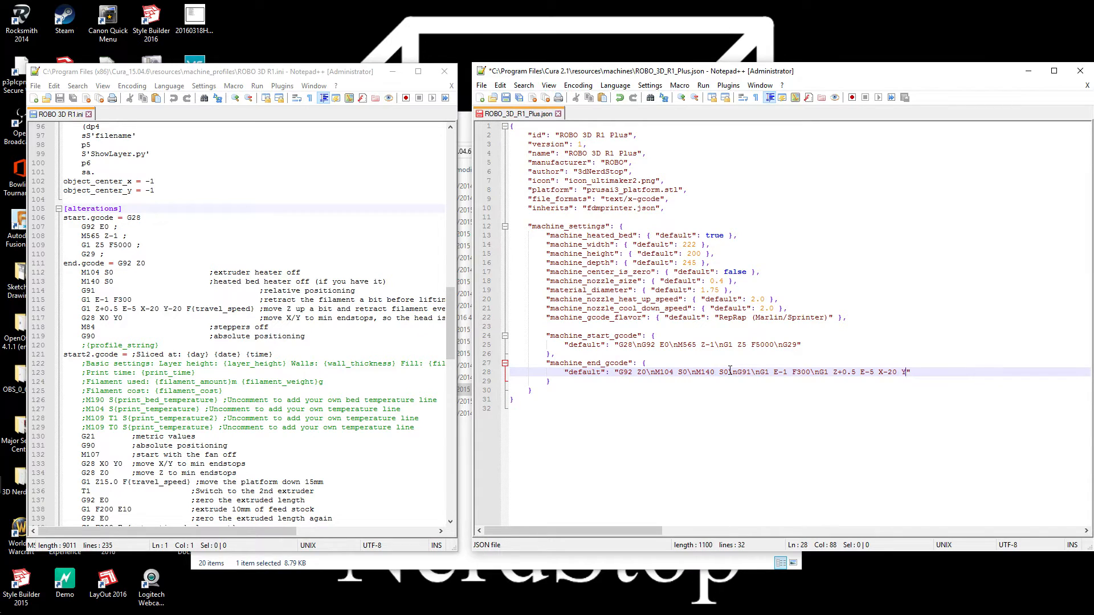
text(-20)
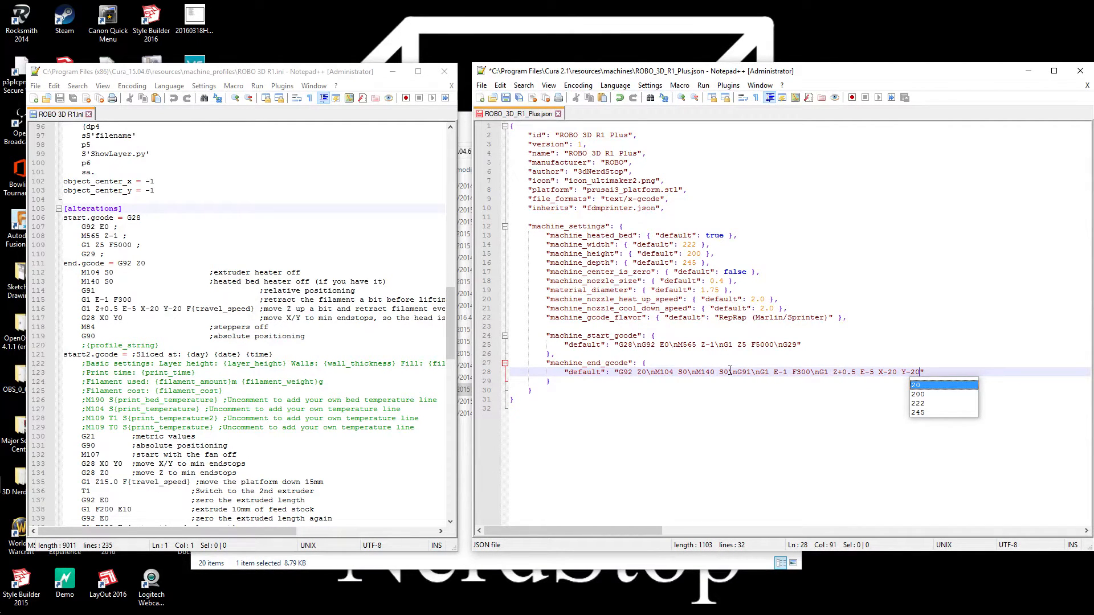
text( F)
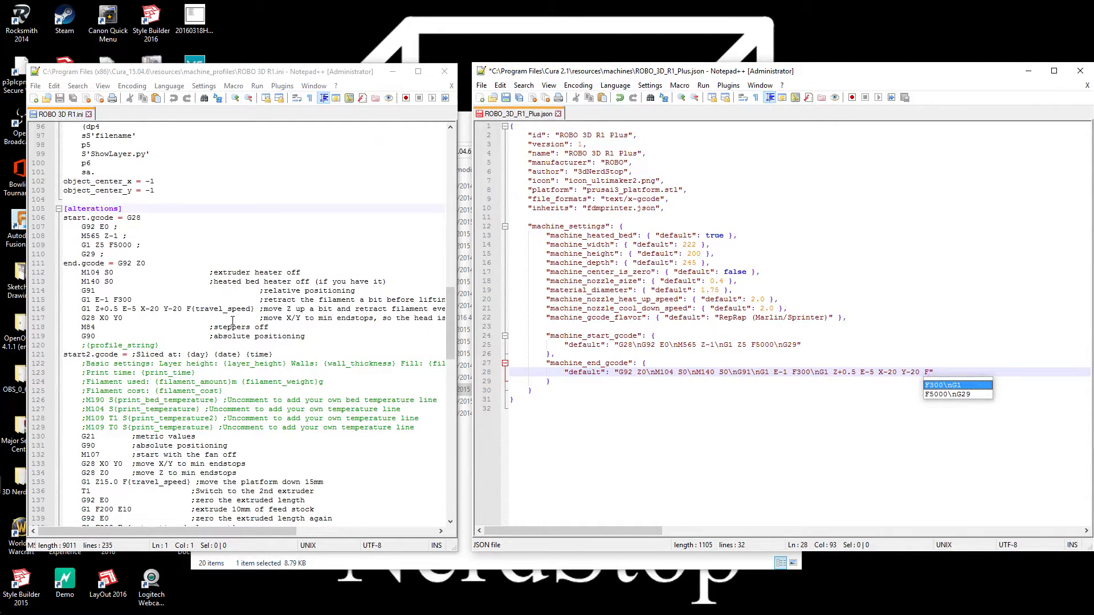
Look up travel_speed in the INI profile and complete the trailing F parameter in machine_end_gcode with 150
drag(450, 317, 460, 236)
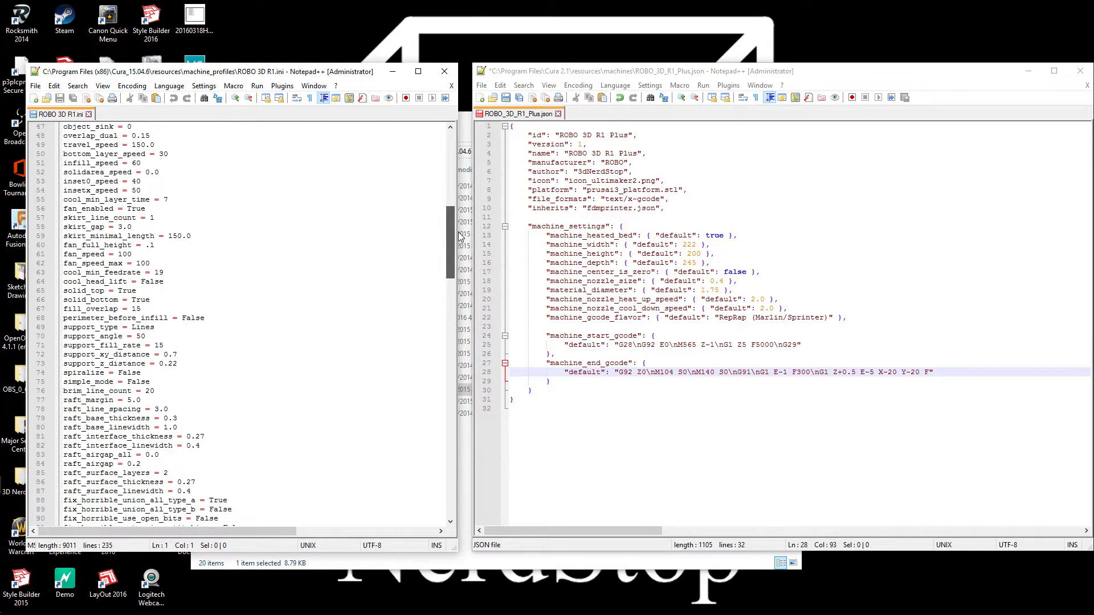
drag(460, 236, 460, 229)
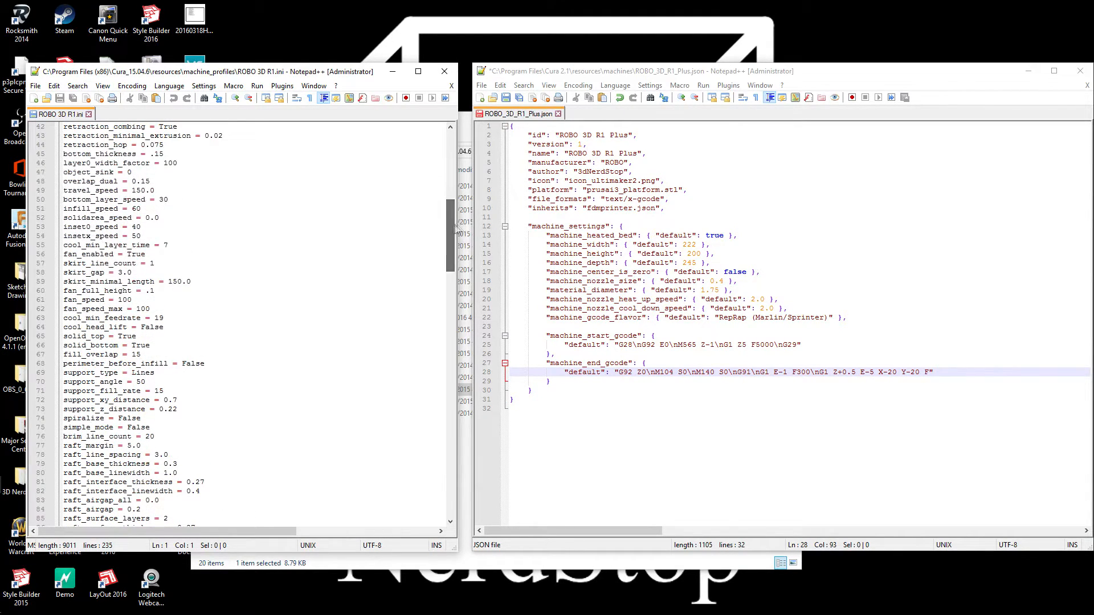
click(64, 190)
drag(65, 190, 164, 195)
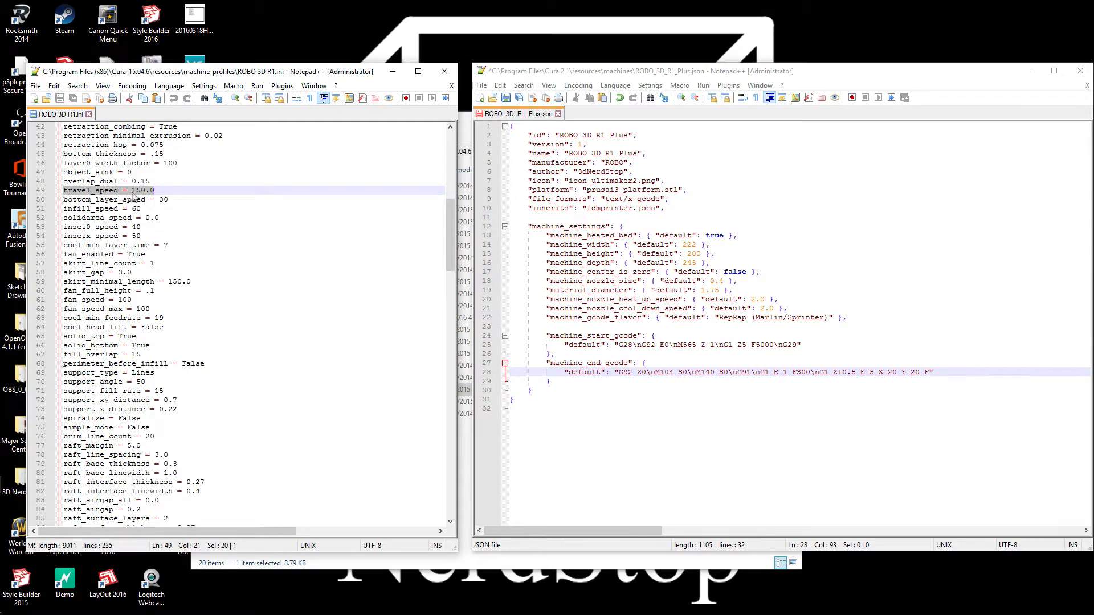
drag(450, 238, 446, 339)
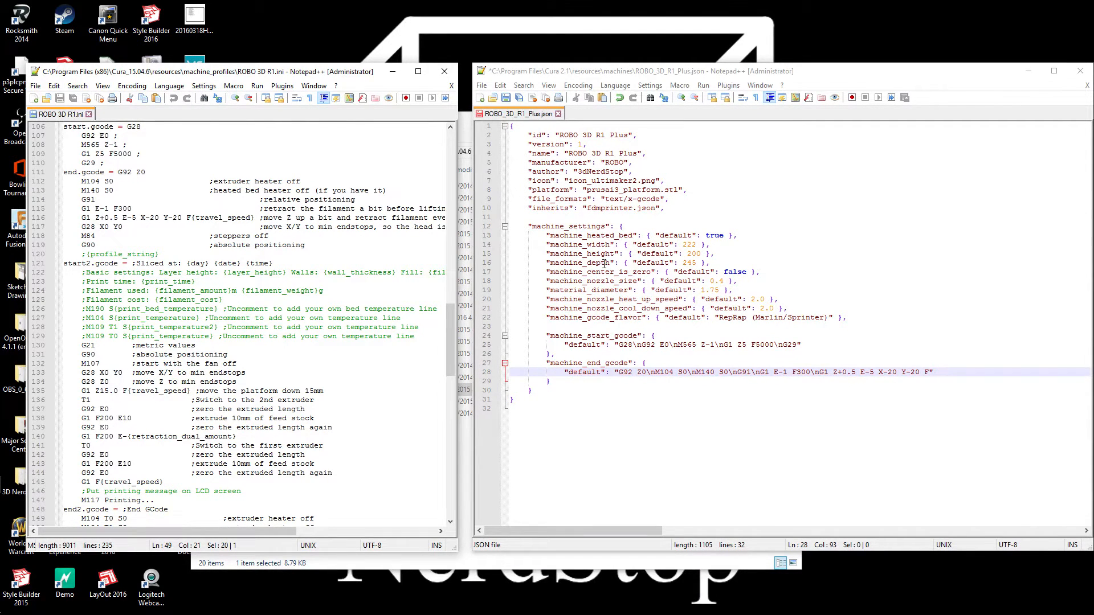
drag(930, 371, 973, 371)
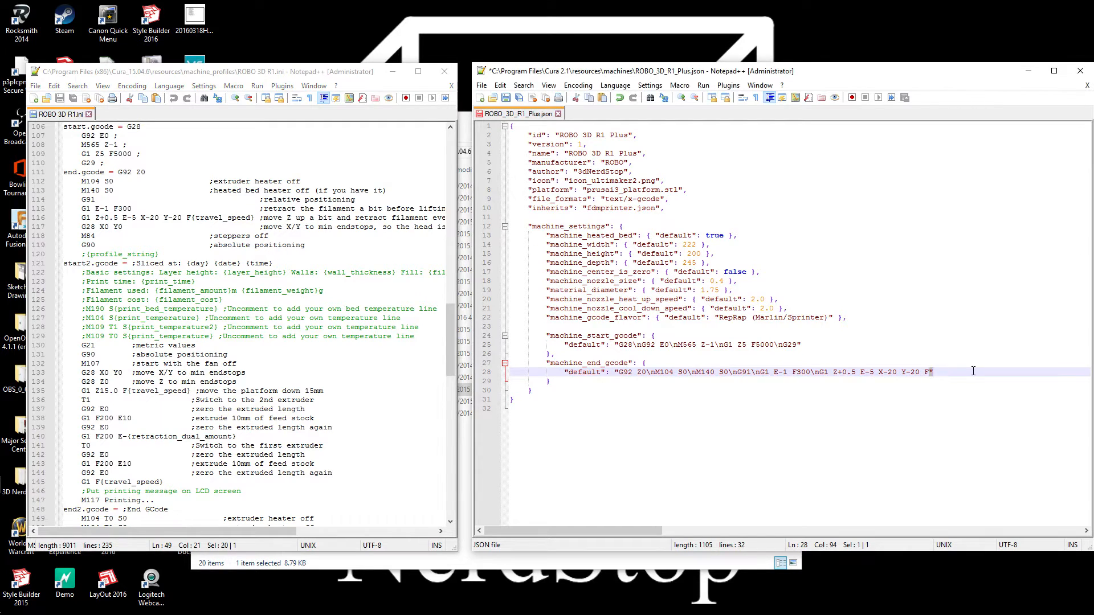
key(Left)
text(150)
Append "\nG28 X0 Y0" to the machine_end_gcode default string, following the end.gcode section of the INI profile
drag(454, 314, 454, 292)
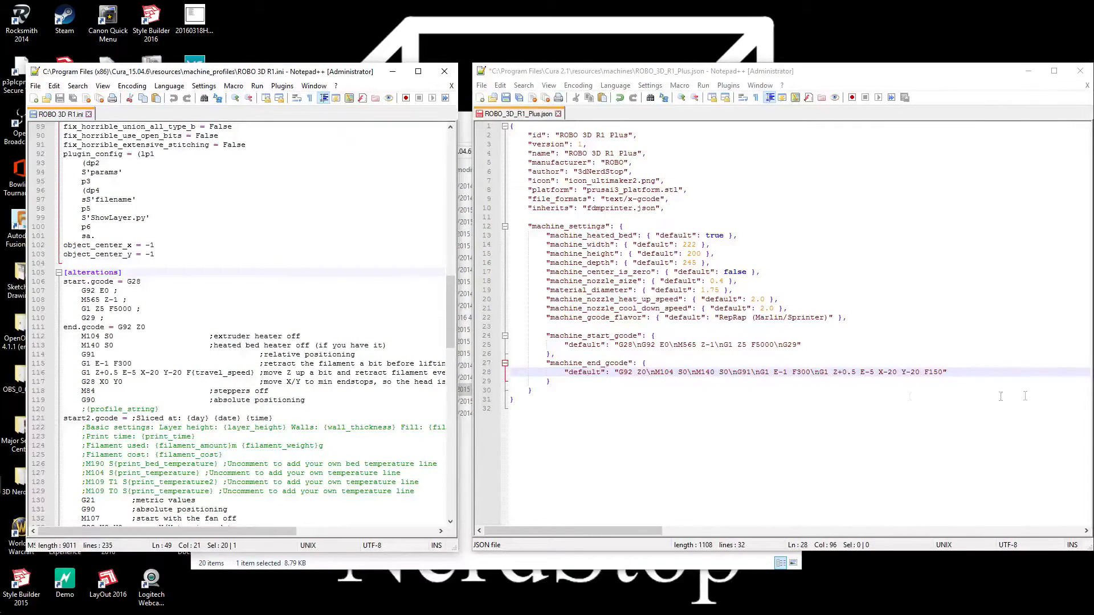
click(942, 371)
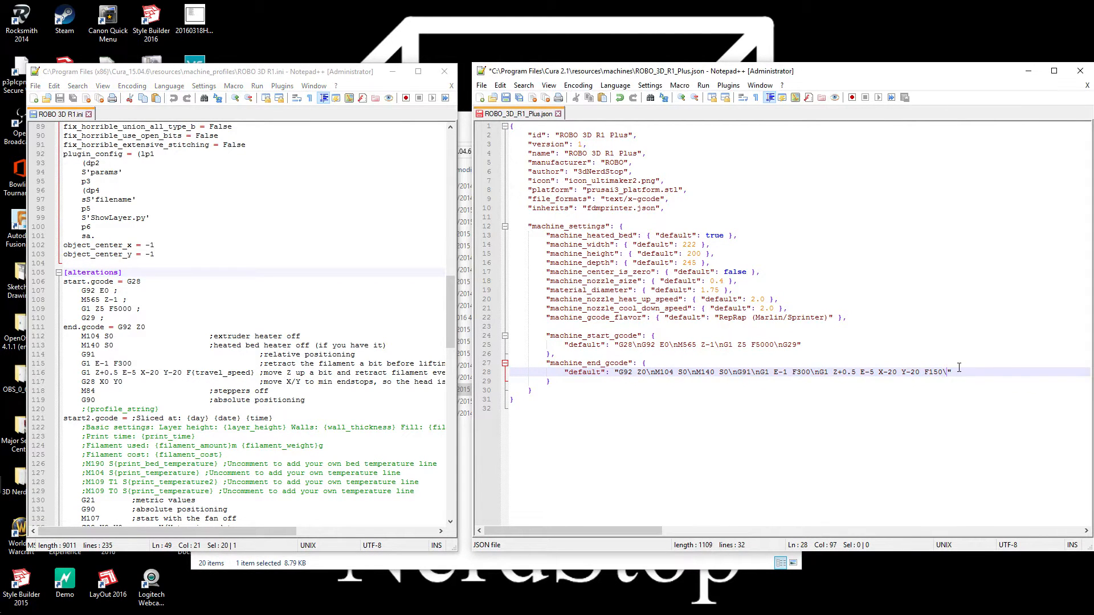
text(n)
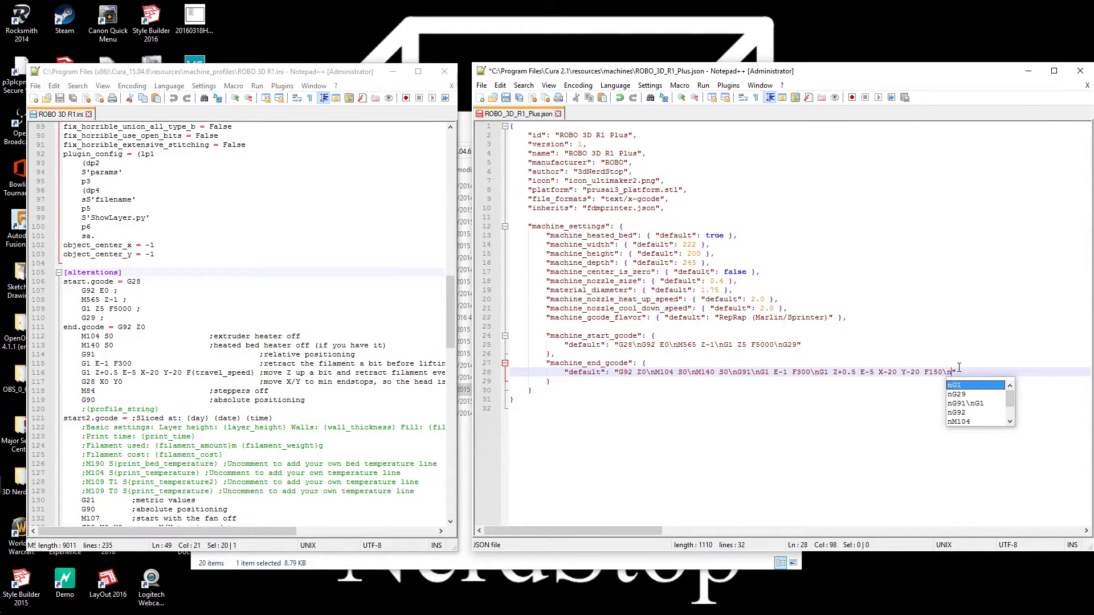
text(G28)
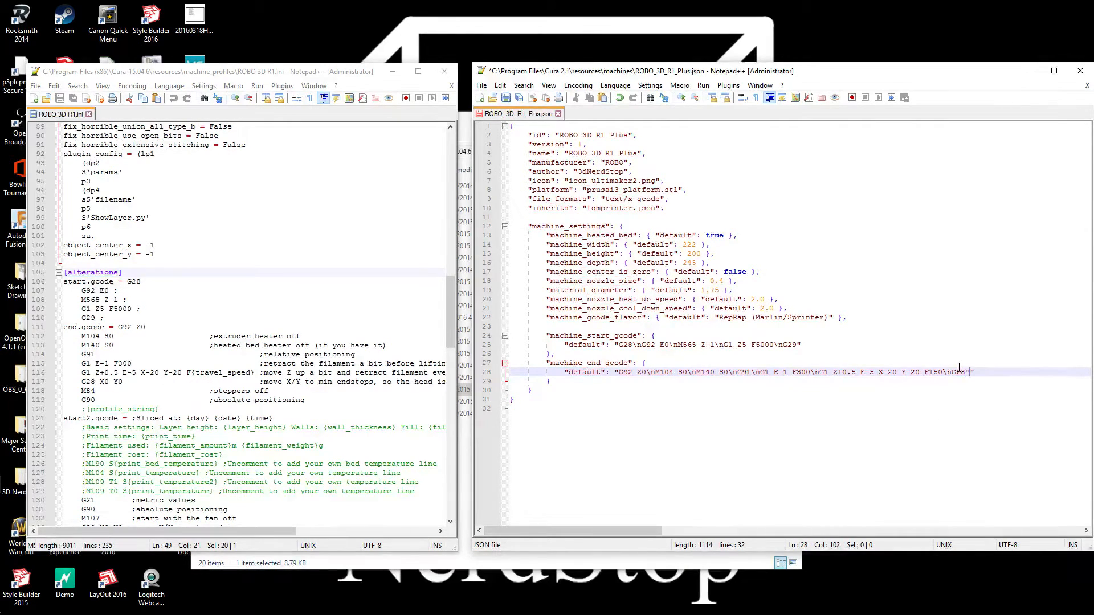
text( X0 Y0\)
Finish the machine_end_gcode default string with "\nM84\nG90" and save the JSON file
text(n)
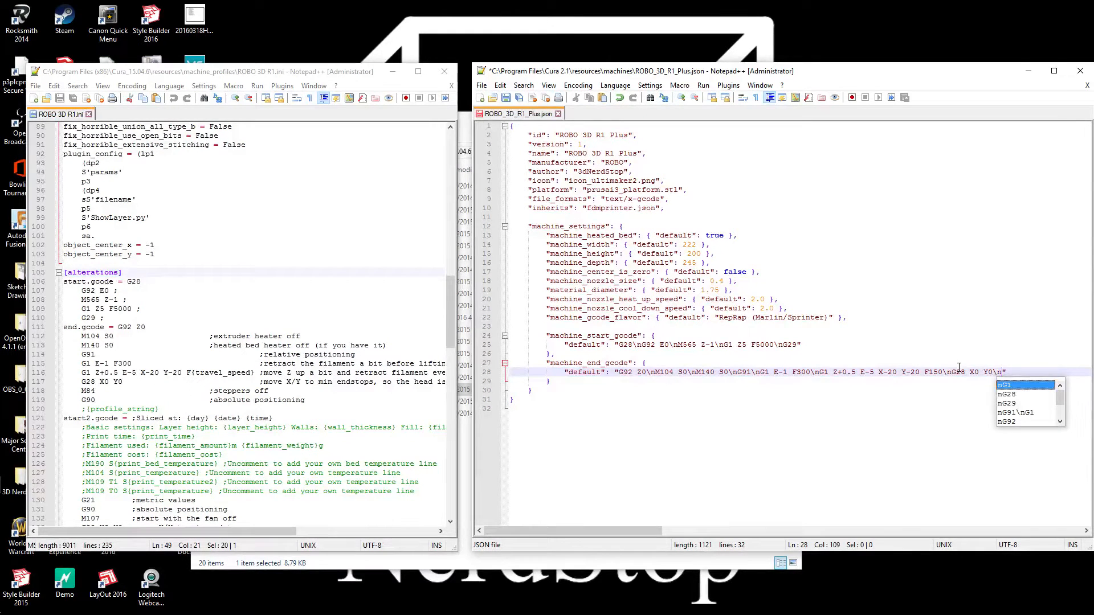
text(M)
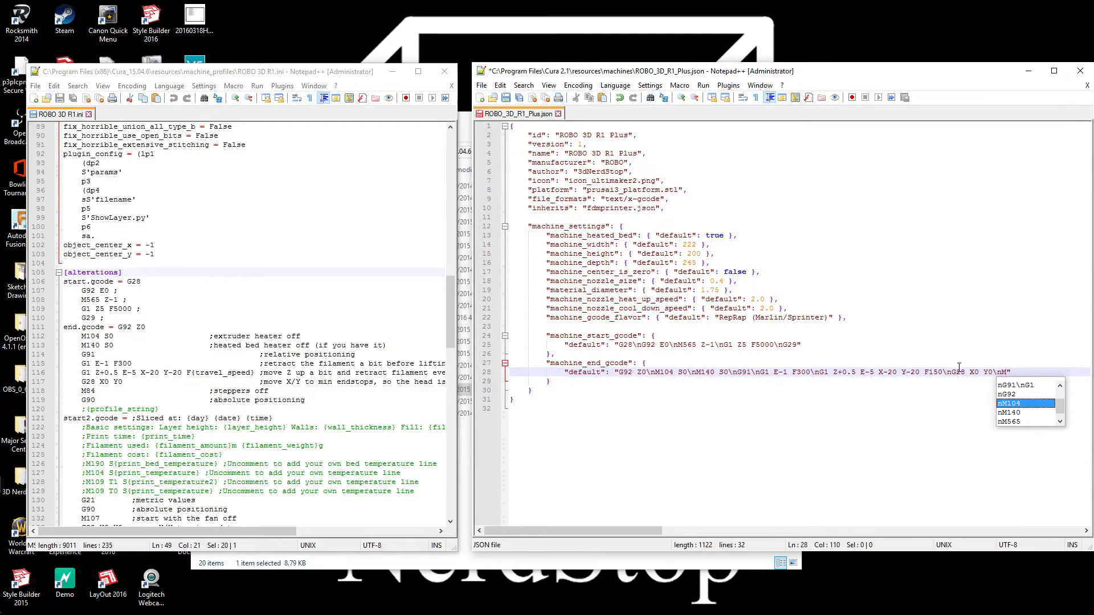
text(84)
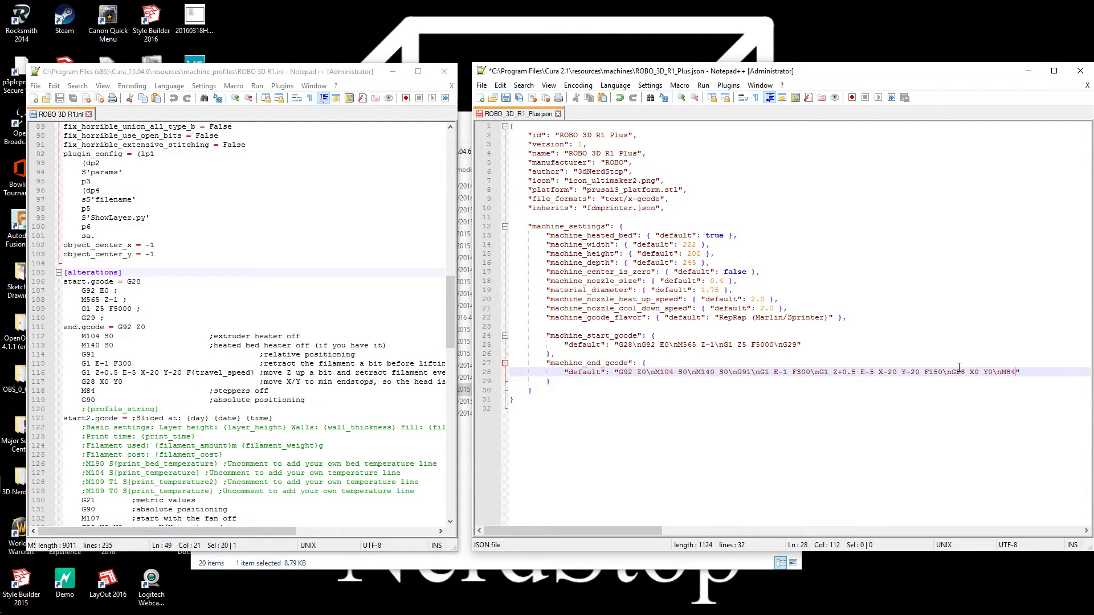
text(\n)
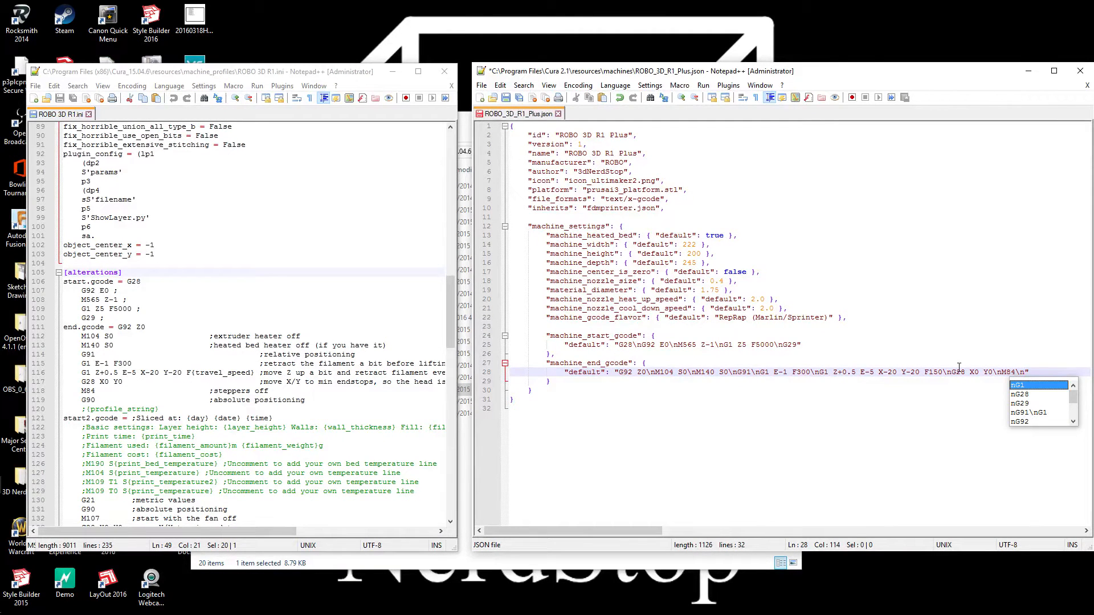
text(G90)
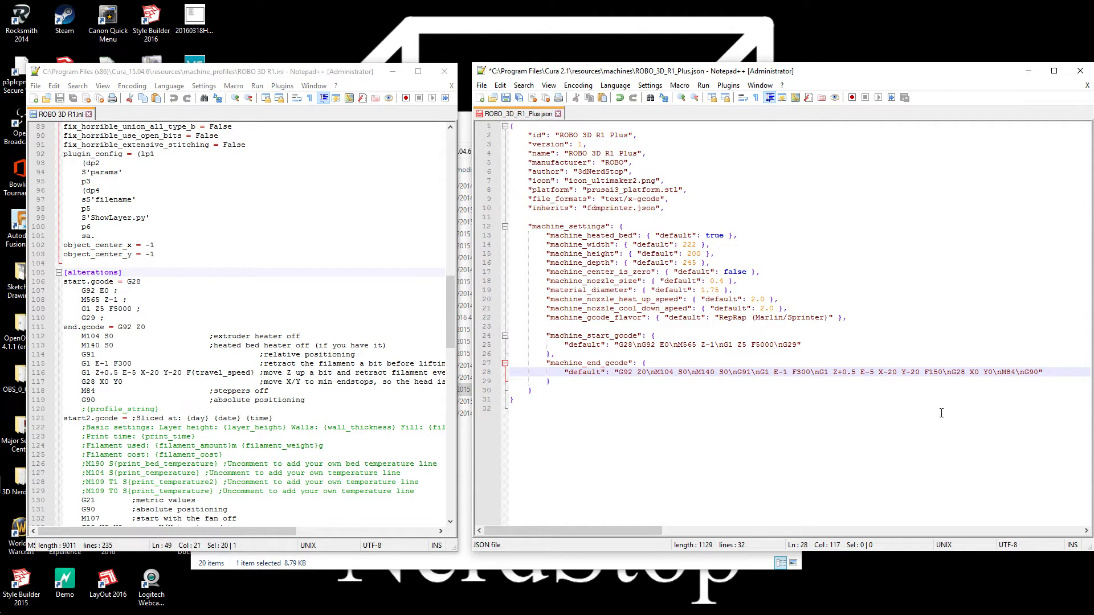
click(506, 98)
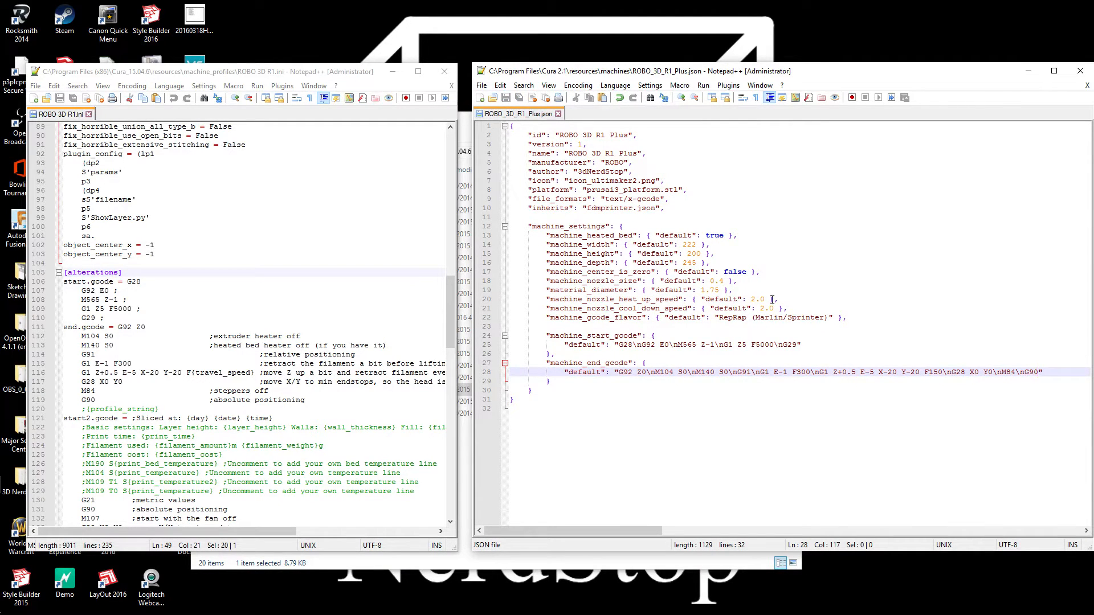
Switch to Cura 2.1
mouse_move(5, 256)
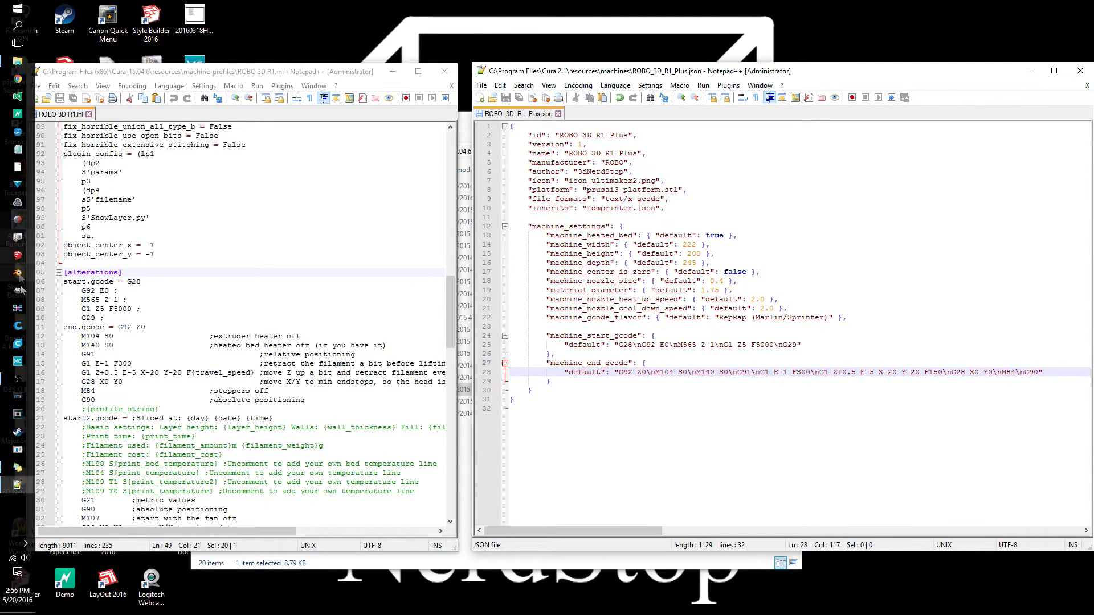
click(18, 345)
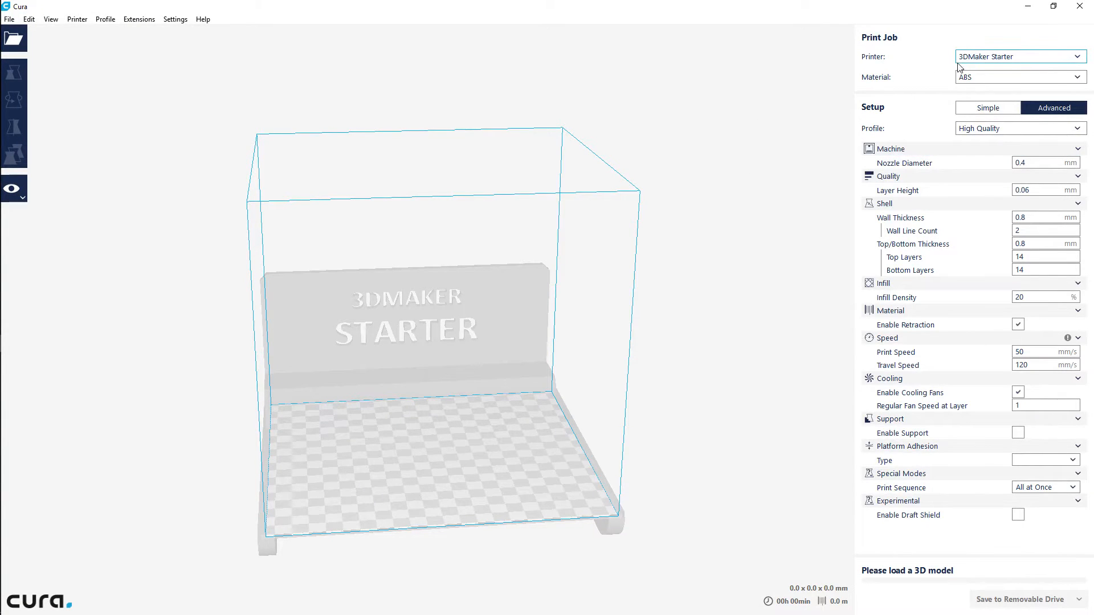
click(1079, 59)
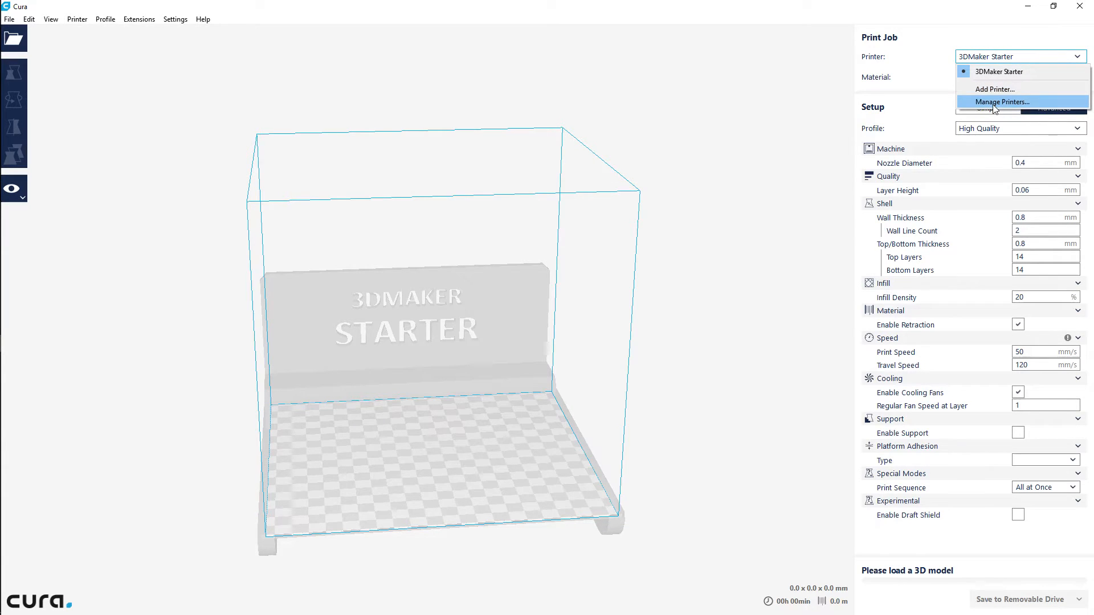
click(108, 78)
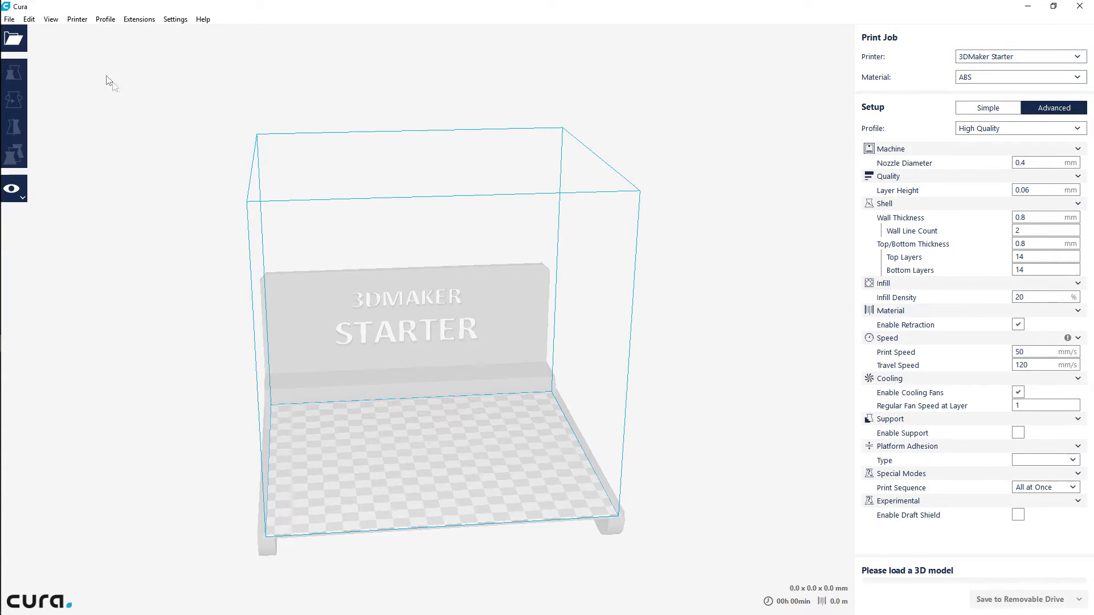
click(9, 21)
mouse_move(77, 19)
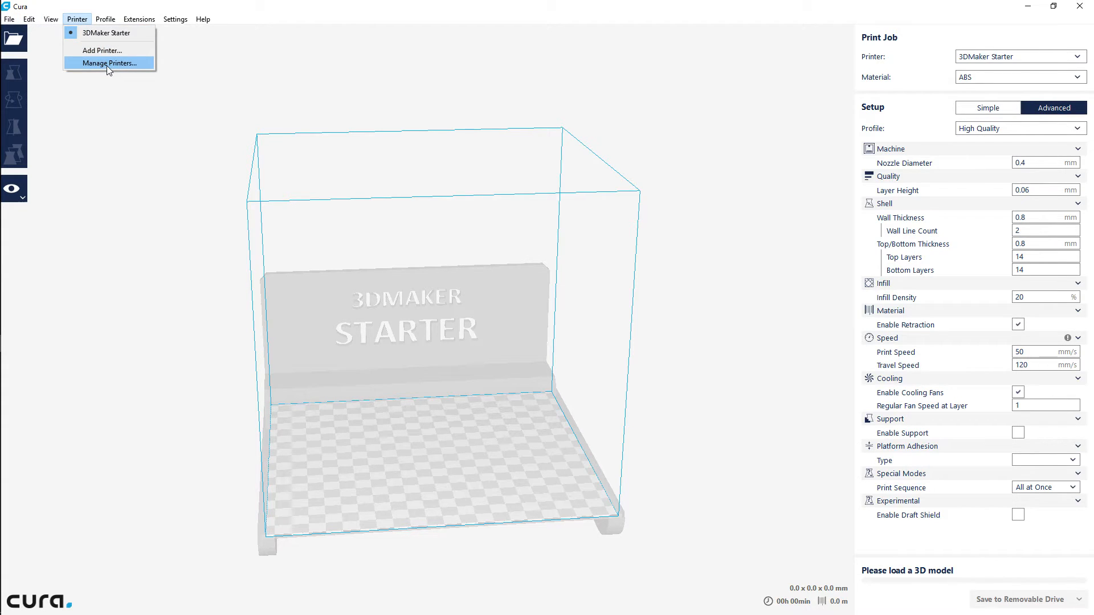
click(397, 66)
Add the ROBO 3D R1 Plus printer from the ROBO manufacturer group, keeping the name ROBO 3D R1 Plus
click(1041, 57)
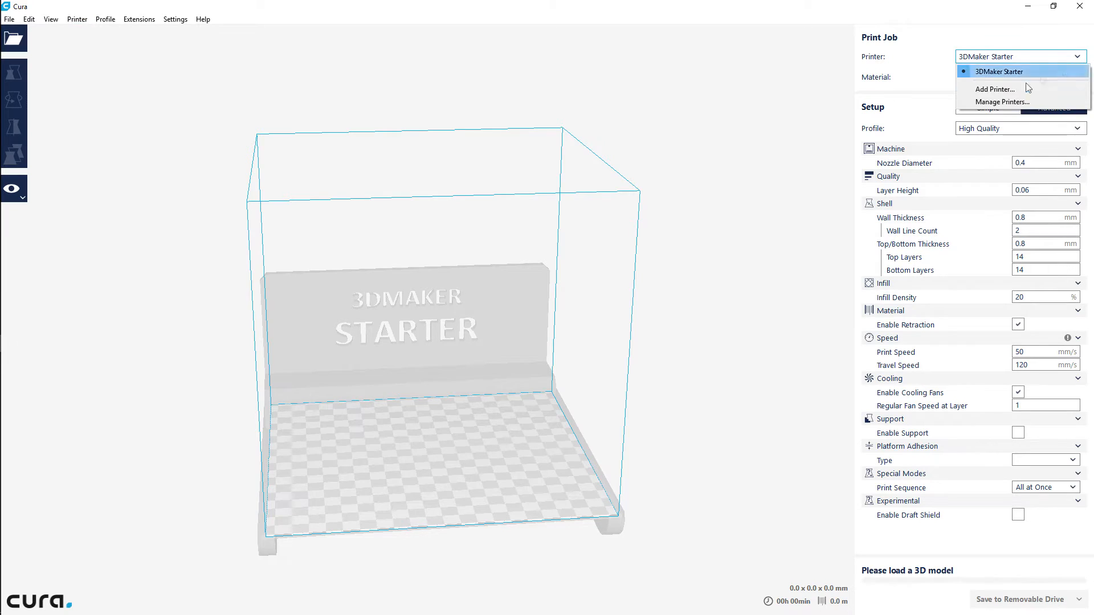
click(1002, 102)
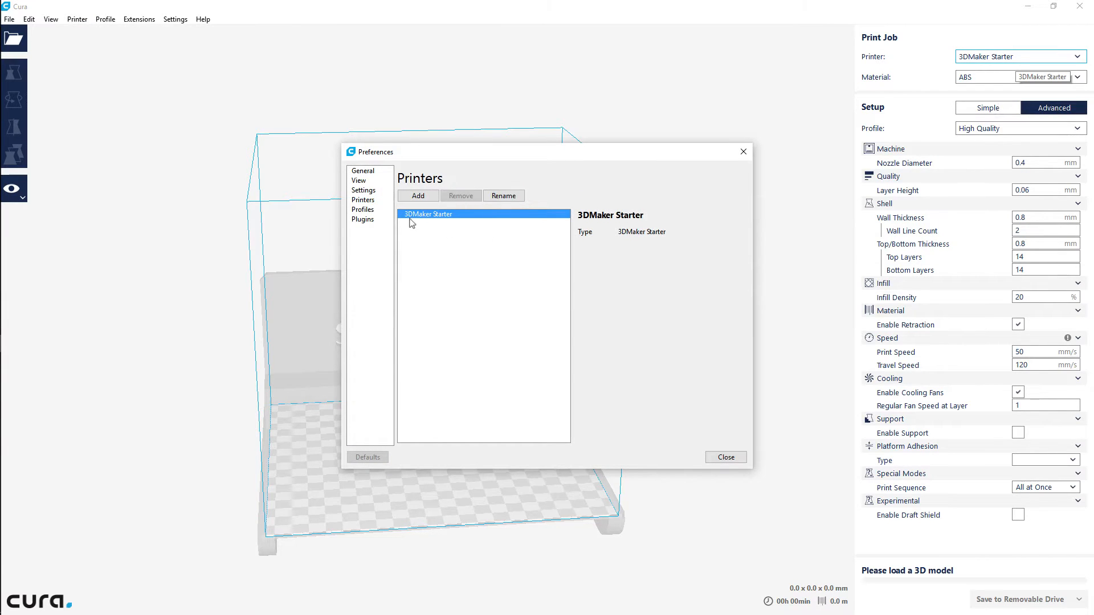
click(417, 197)
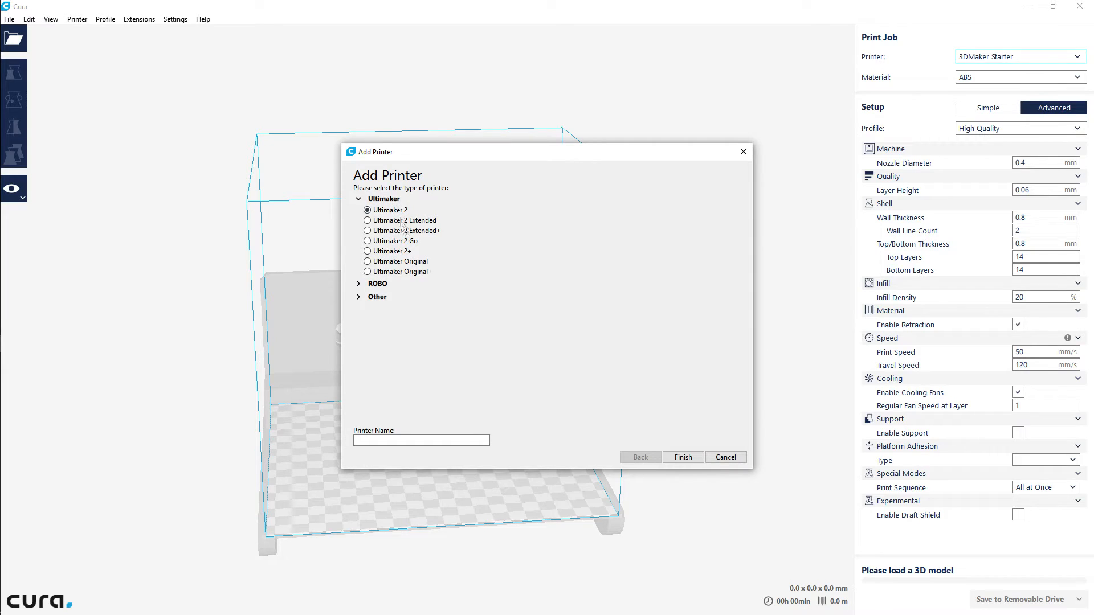
click(359, 285)
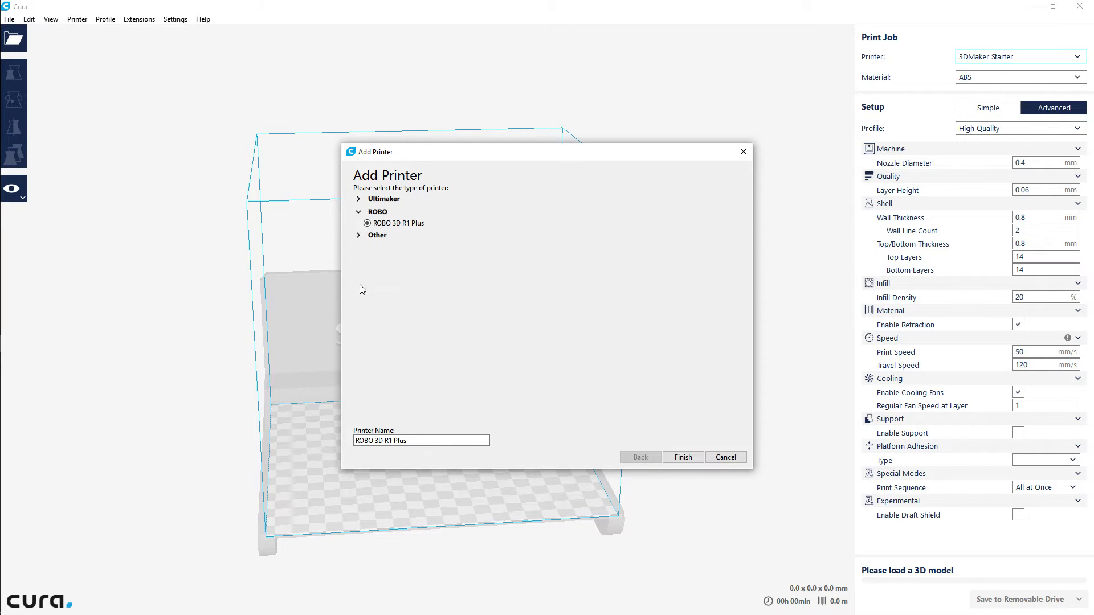
click(358, 235)
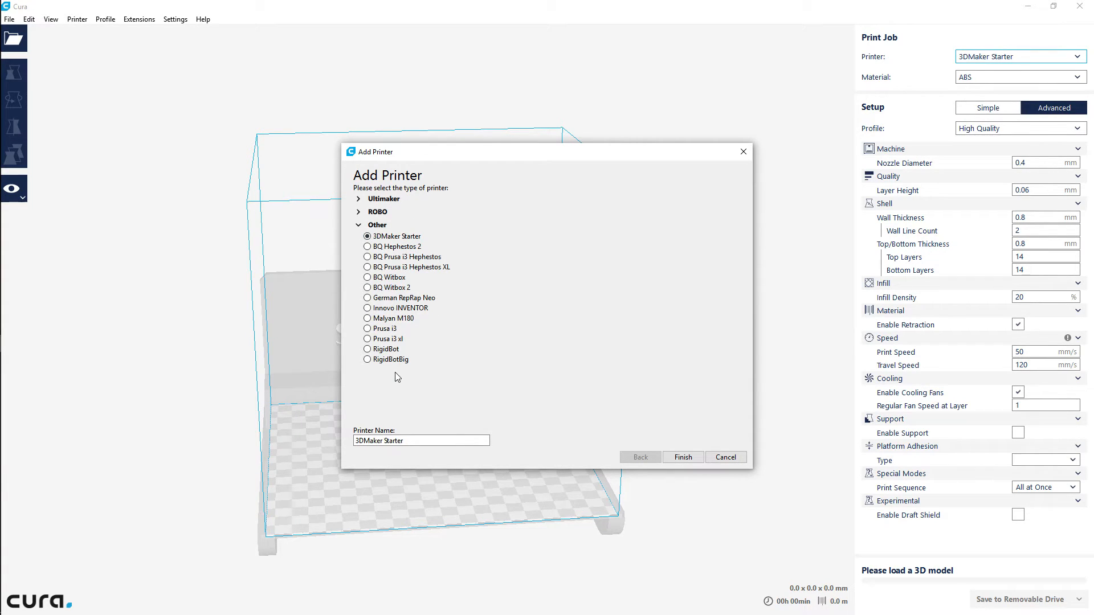
click(382, 214)
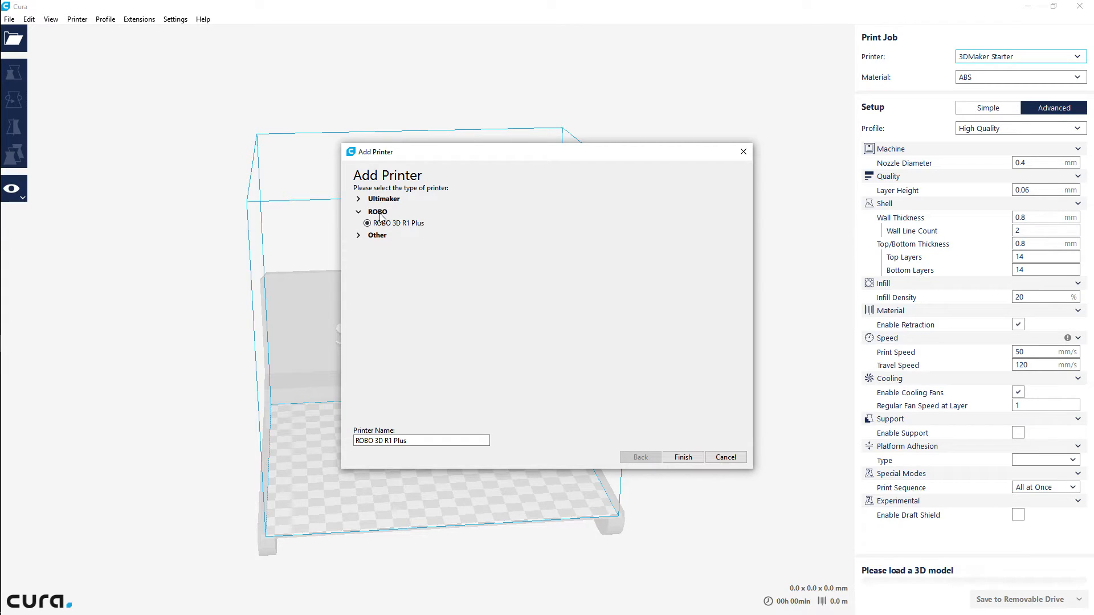
click(682, 459)
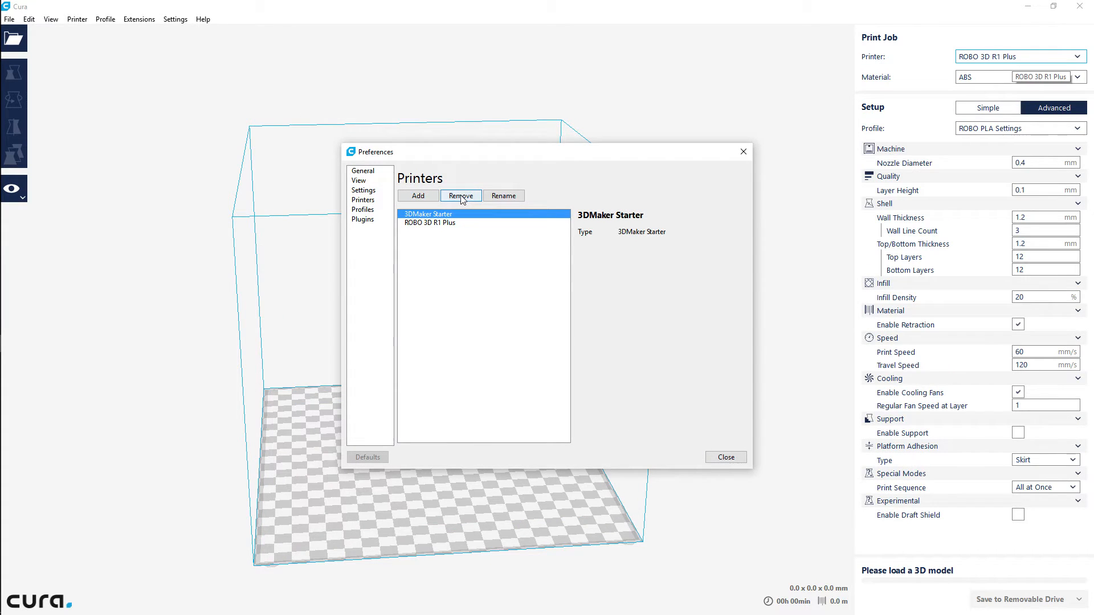
Remove the 3DMaker Starter printer from the printer list and close the preferences
click(461, 197)
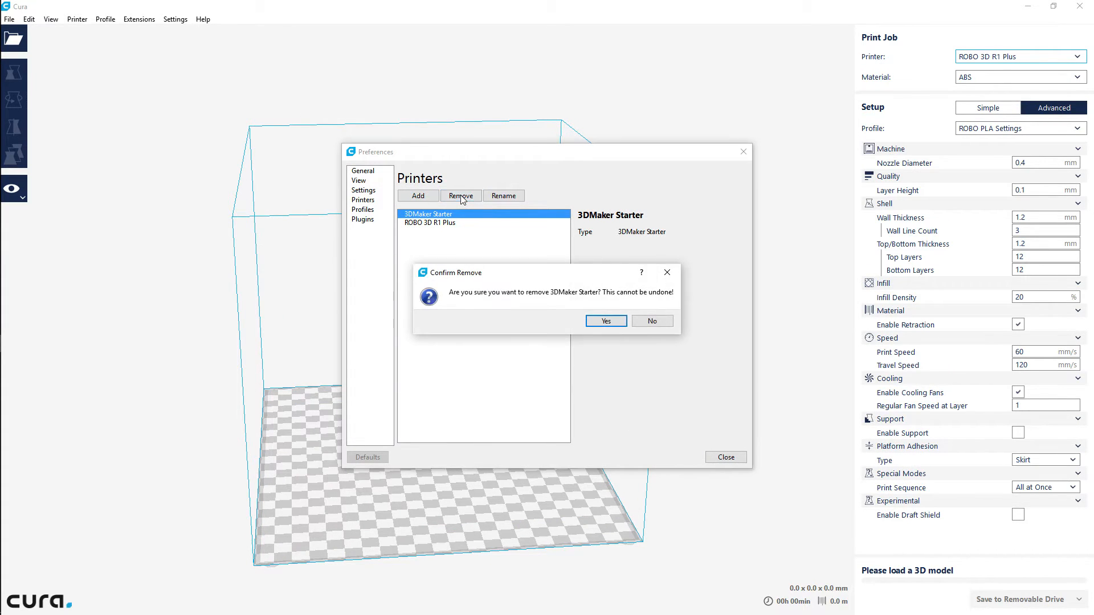
click(618, 322)
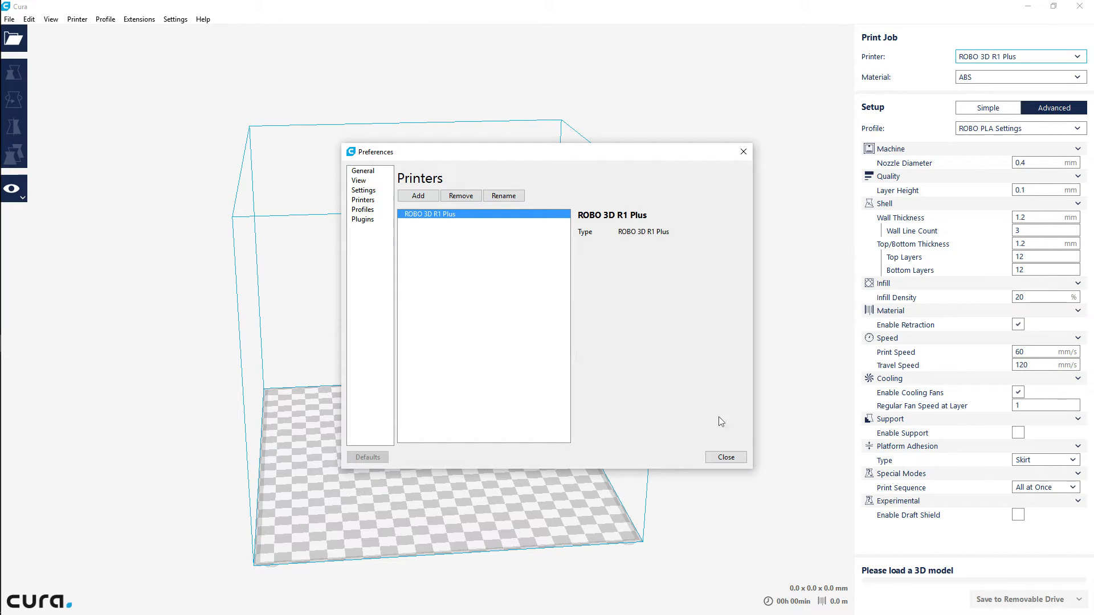
click(726, 458)
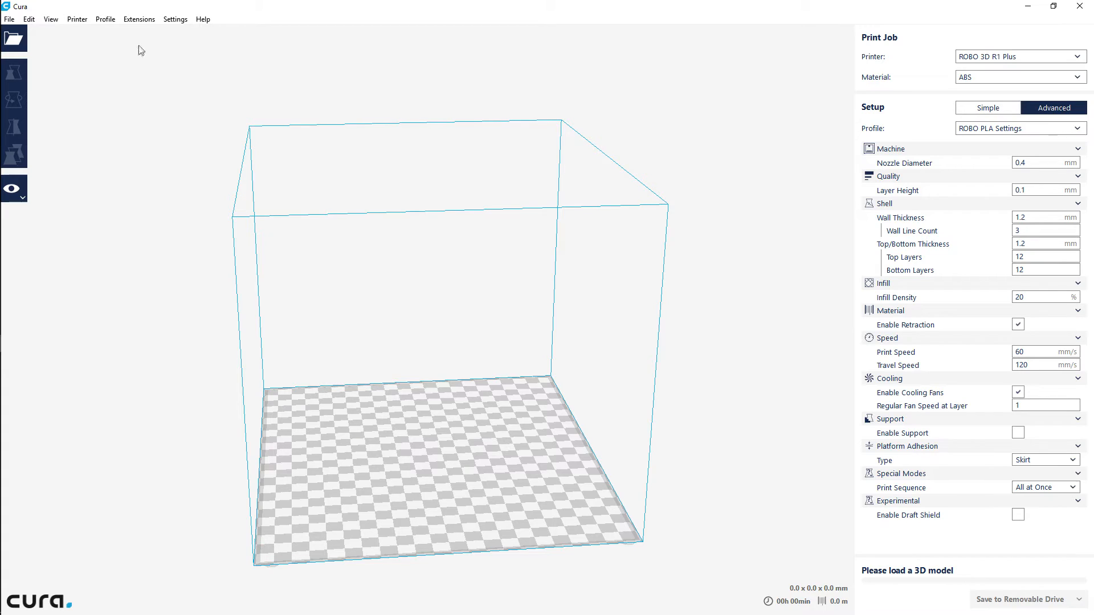
Open the Setting Visibility preferences
click(175, 19)
click(182, 33)
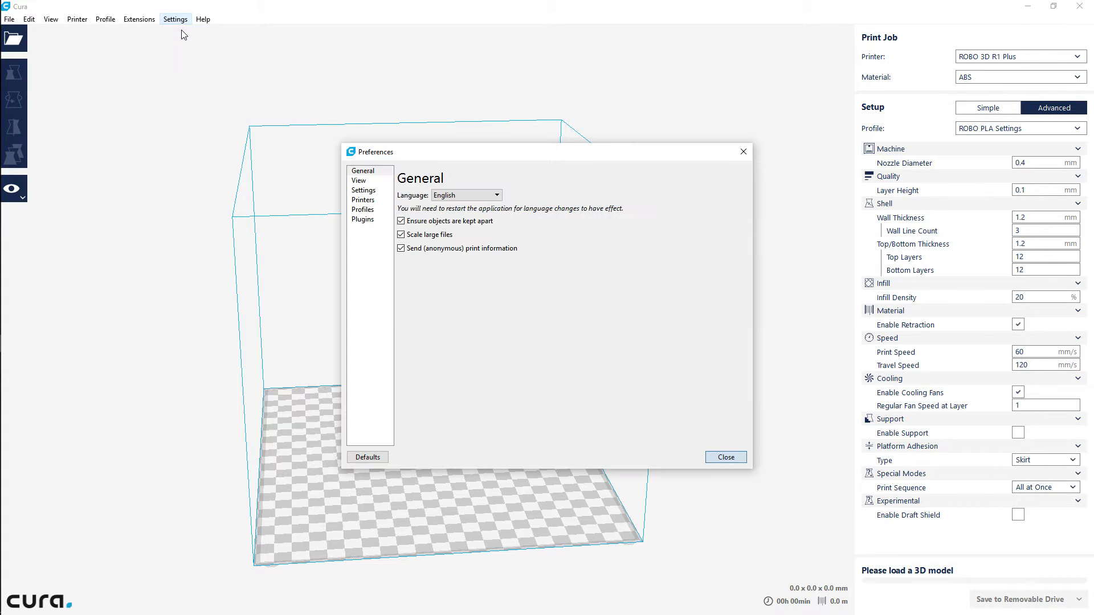
click(364, 209)
click(363, 200)
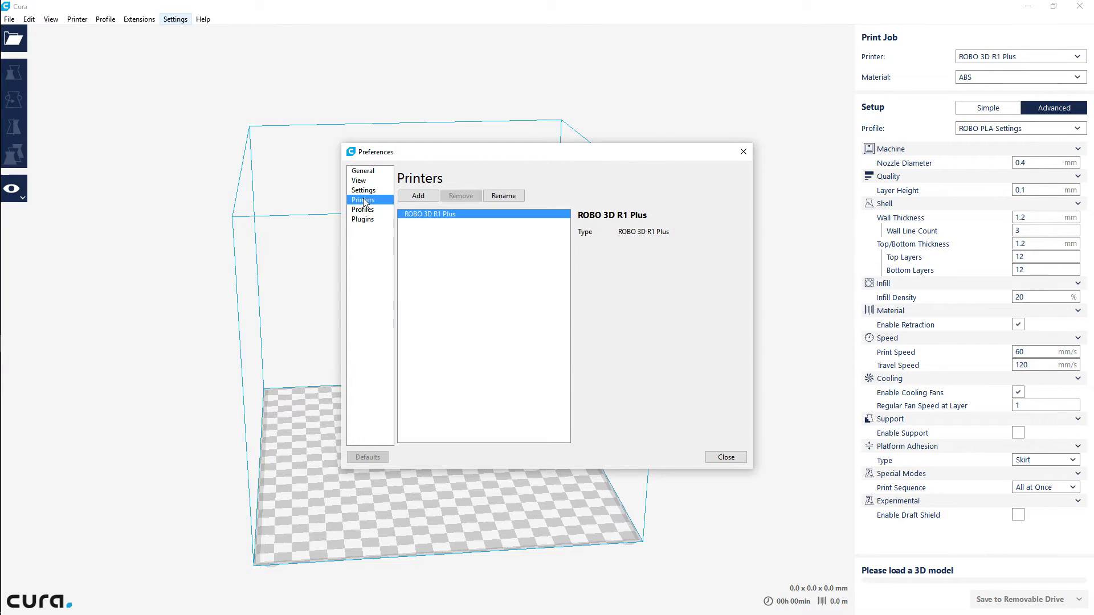
click(367, 221)
click(368, 191)
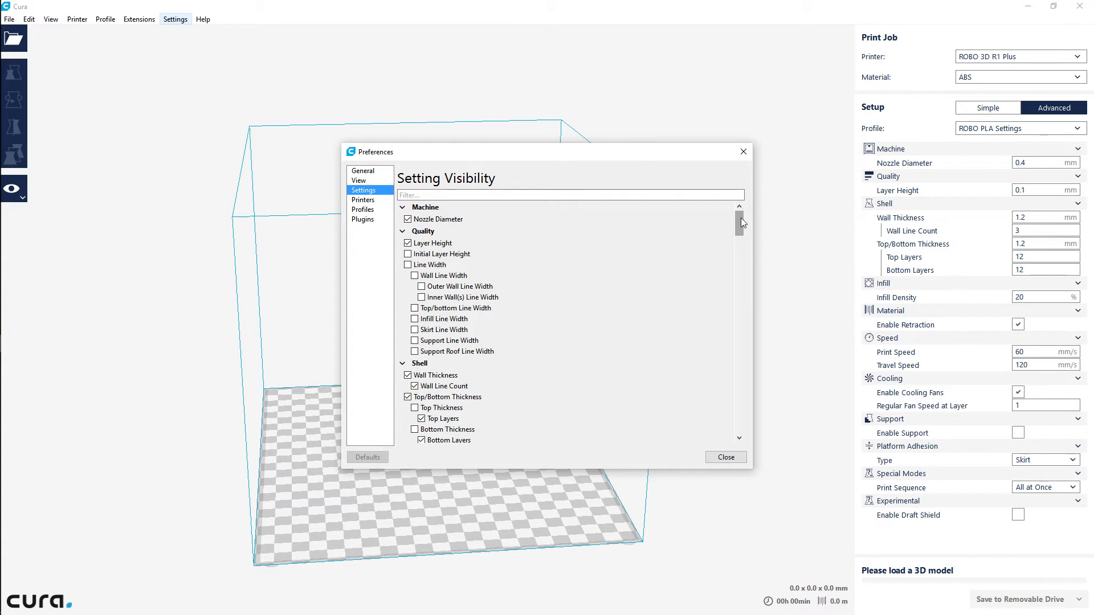
Make the Material settings Printing Temperature, Bed Temperature, Flow, Diameter, Retraction Distance and Retraction Speed visible
drag(741, 217, 753, 430)
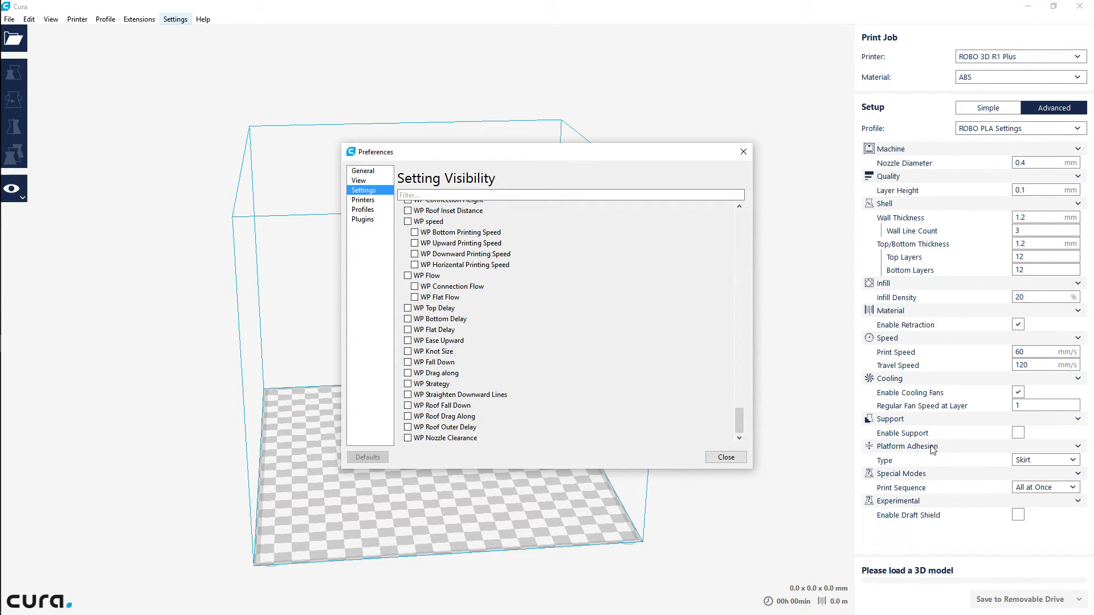
drag(740, 418, 744, 214)
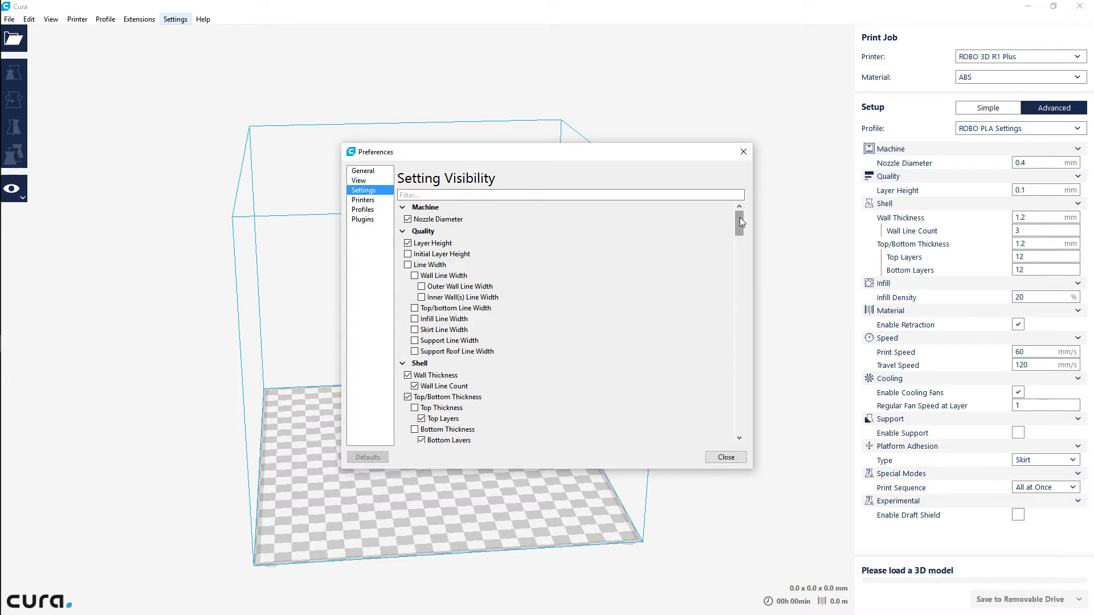
drag(740, 217, 746, 258)
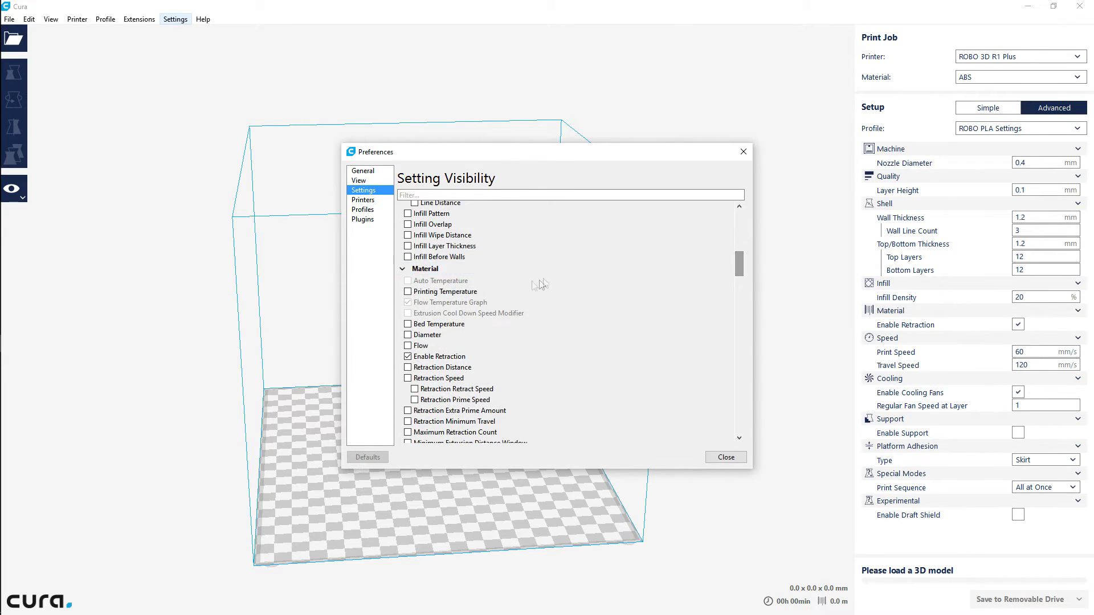
click(407, 292)
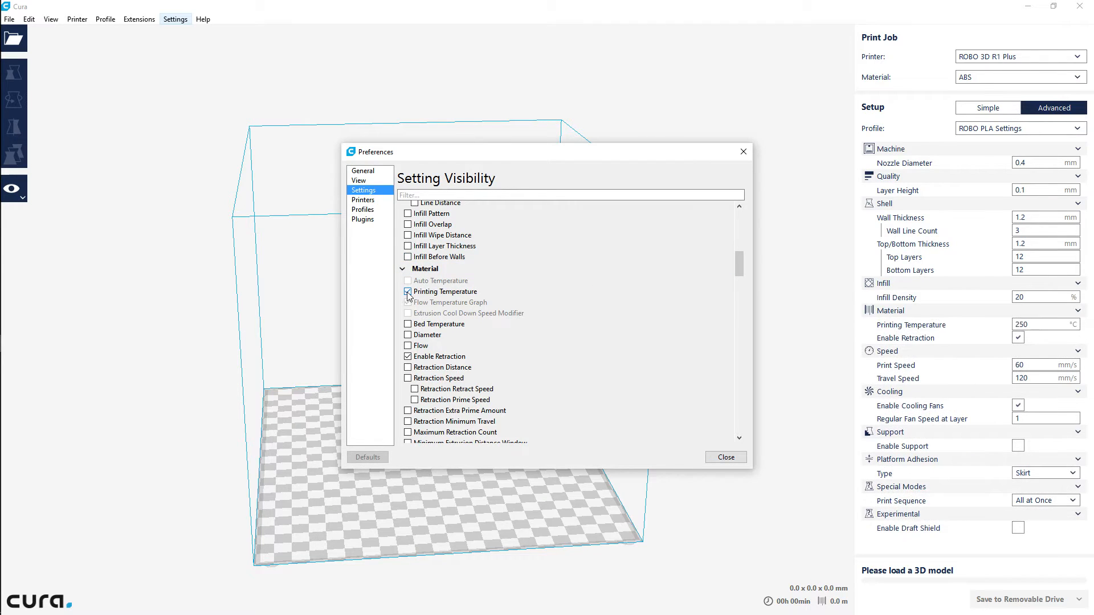
click(408, 325)
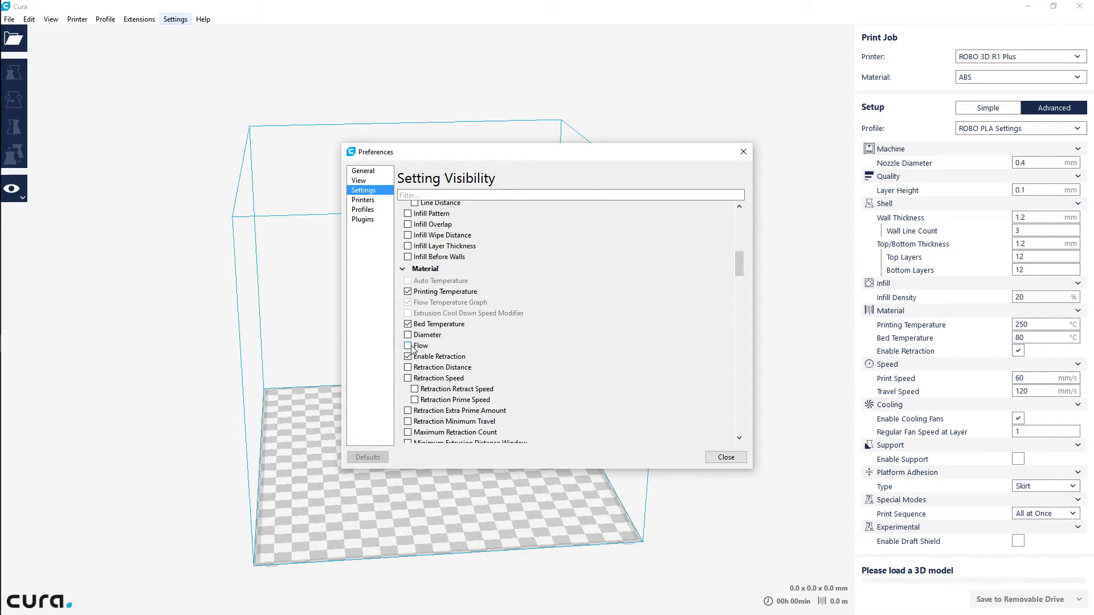
click(409, 346)
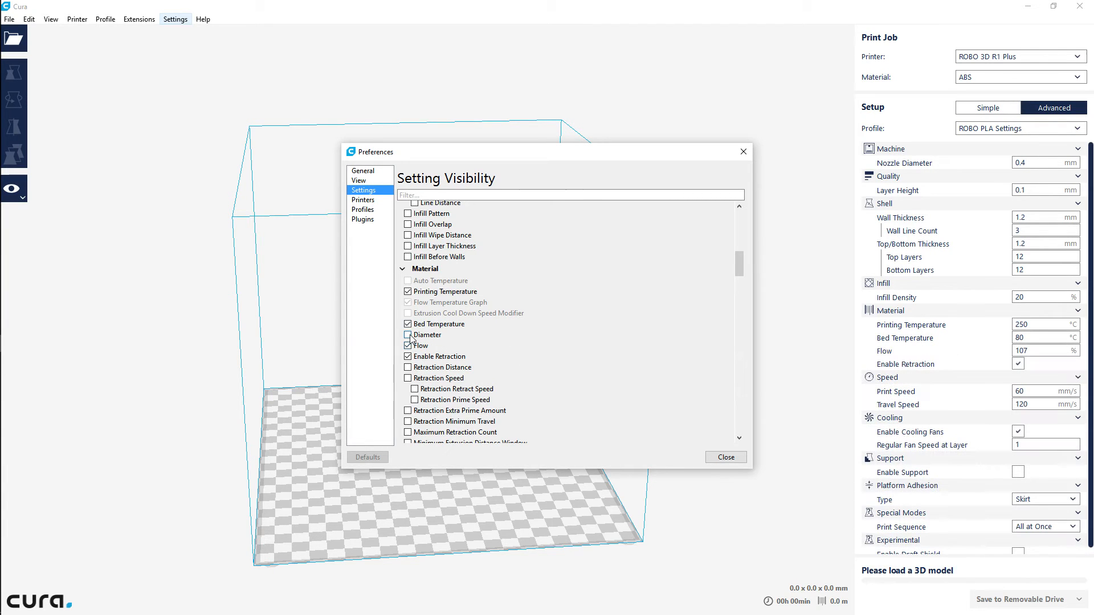
click(408, 336)
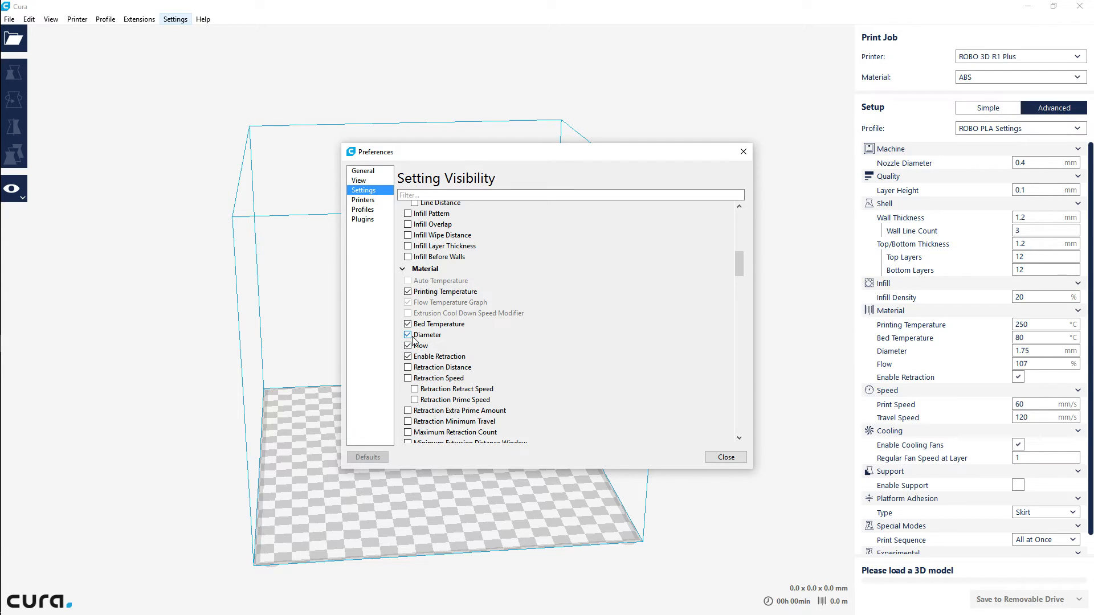
click(408, 368)
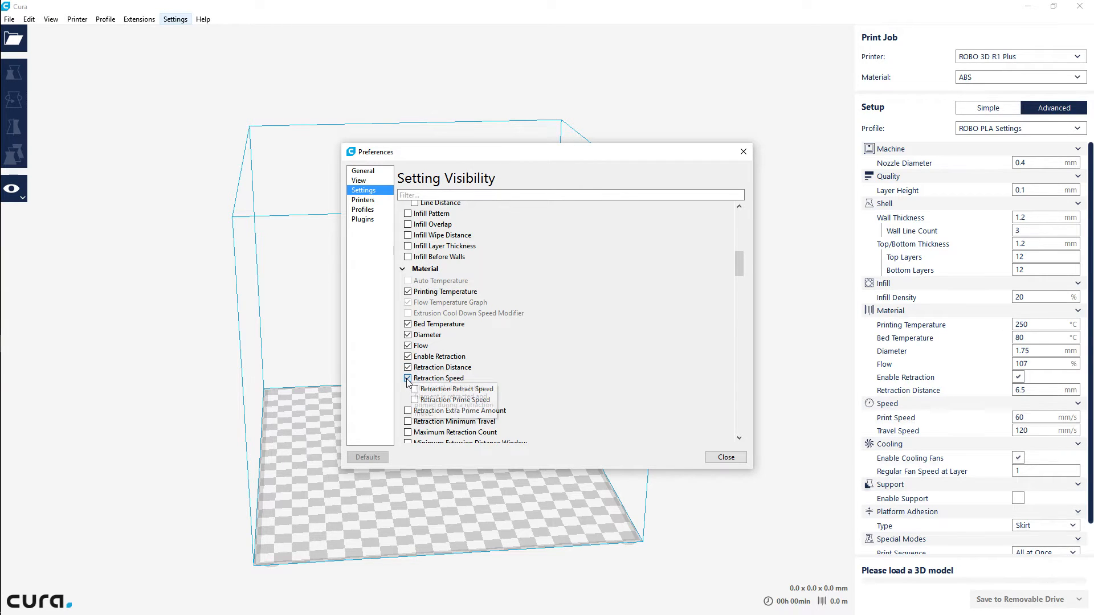
click(408, 379)
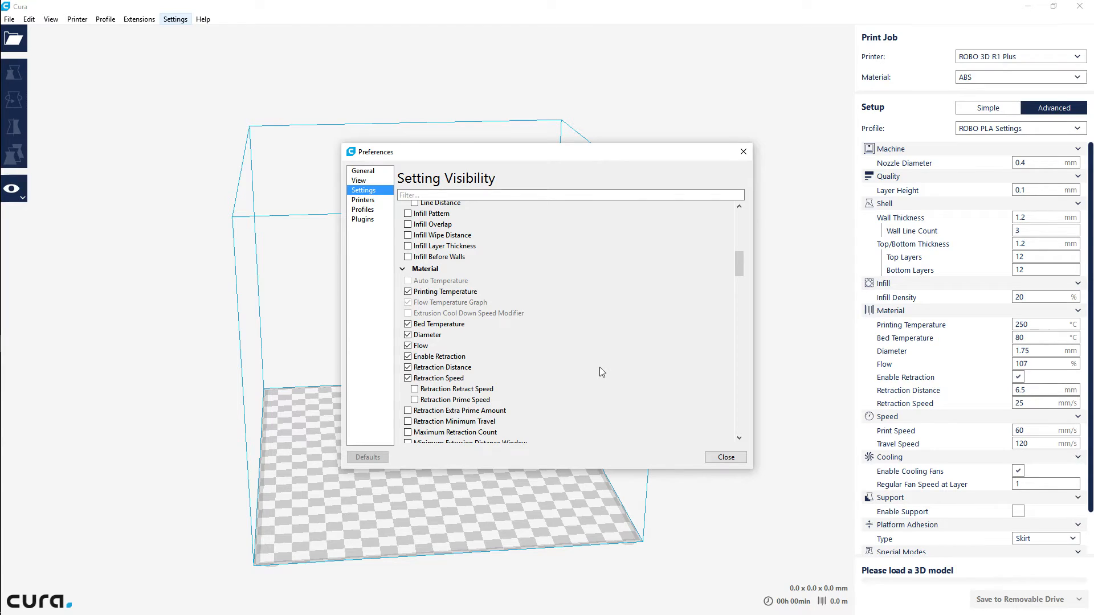
Make the Speed settings Infill Speed, Wall Speed, Top/Bottom Speed, Support Speed, Initial Layer Speed and Skirt Speed visible
scroll(599, 371, down, 2)
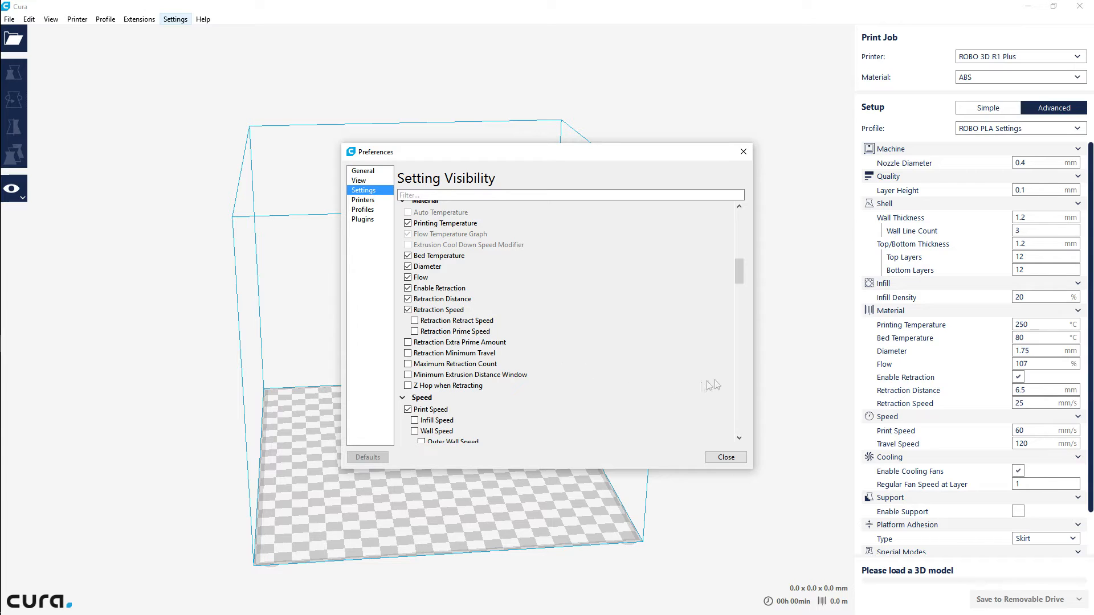
drag(740, 273, 740, 222)
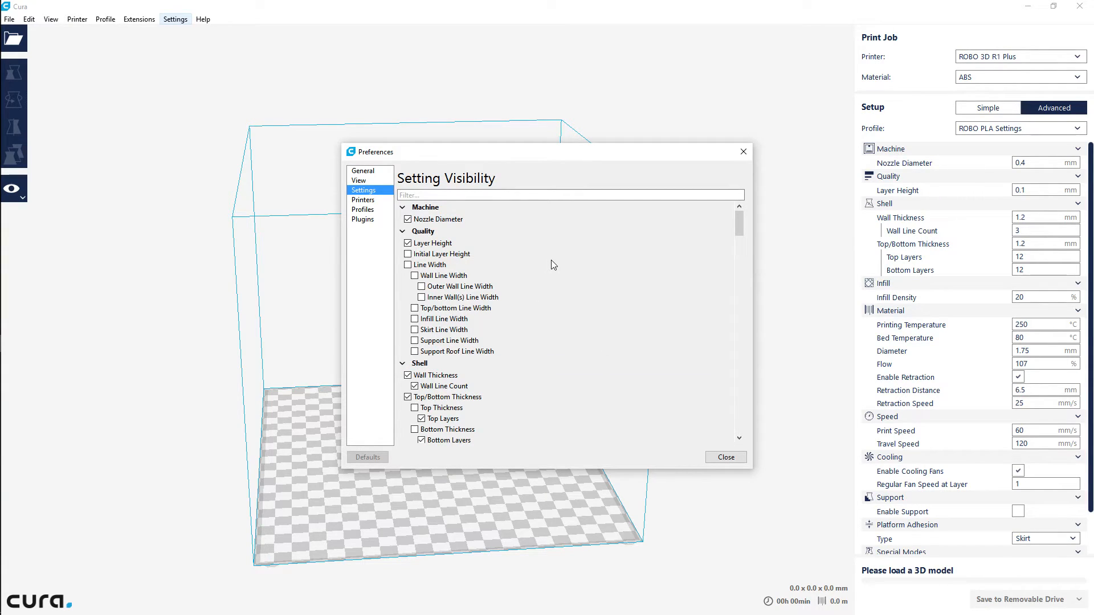
scroll(551, 259, down, 4)
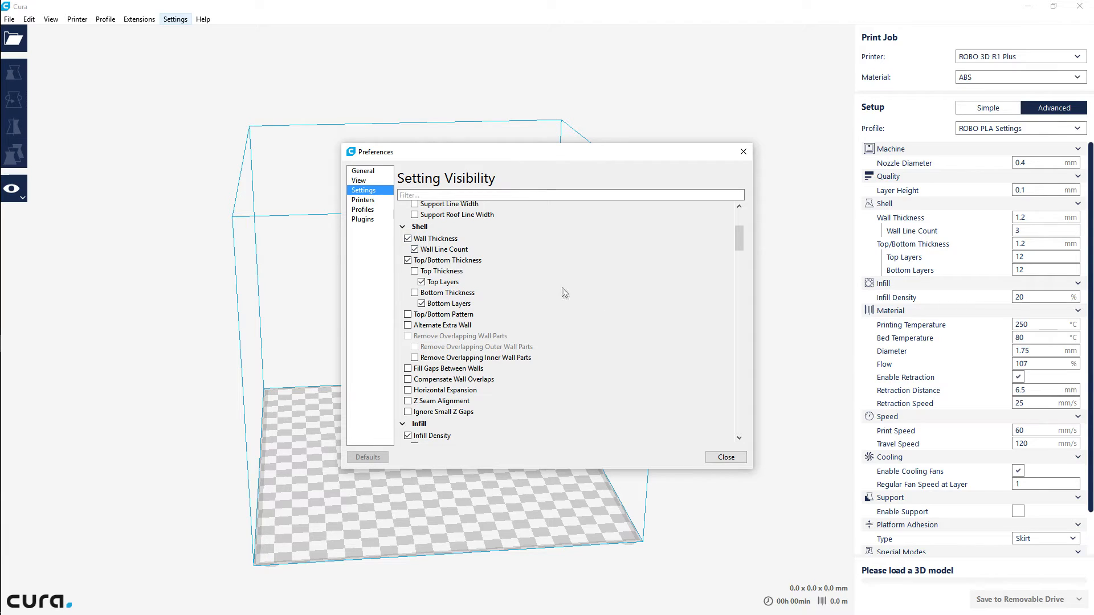
scroll(562, 288, down, 2)
scroll(564, 290, down, 2)
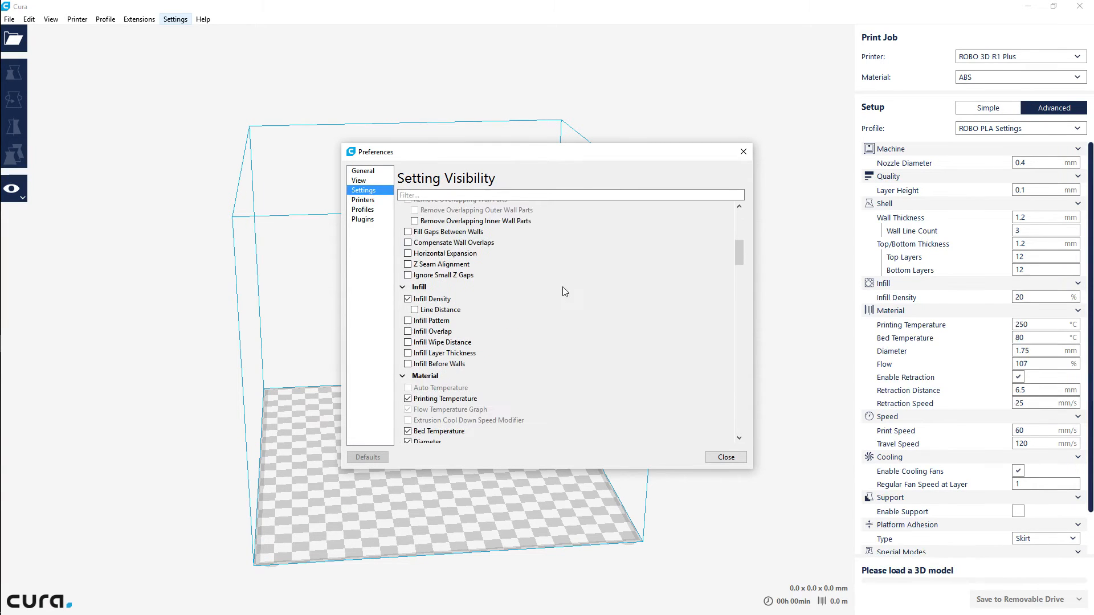
scroll(564, 292, down, 10)
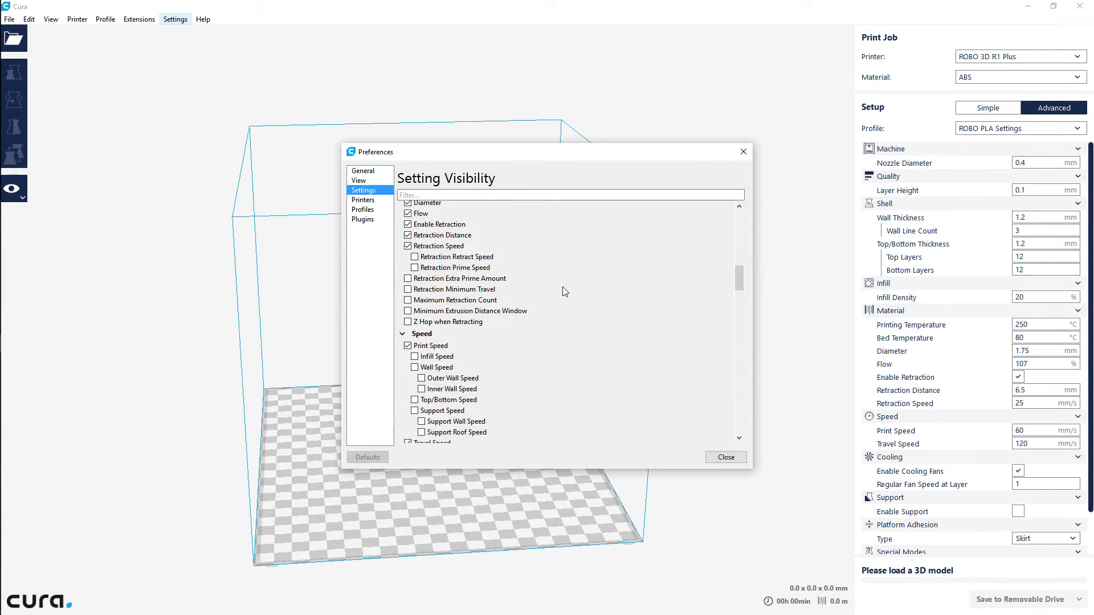
scroll(563, 286, down, 2)
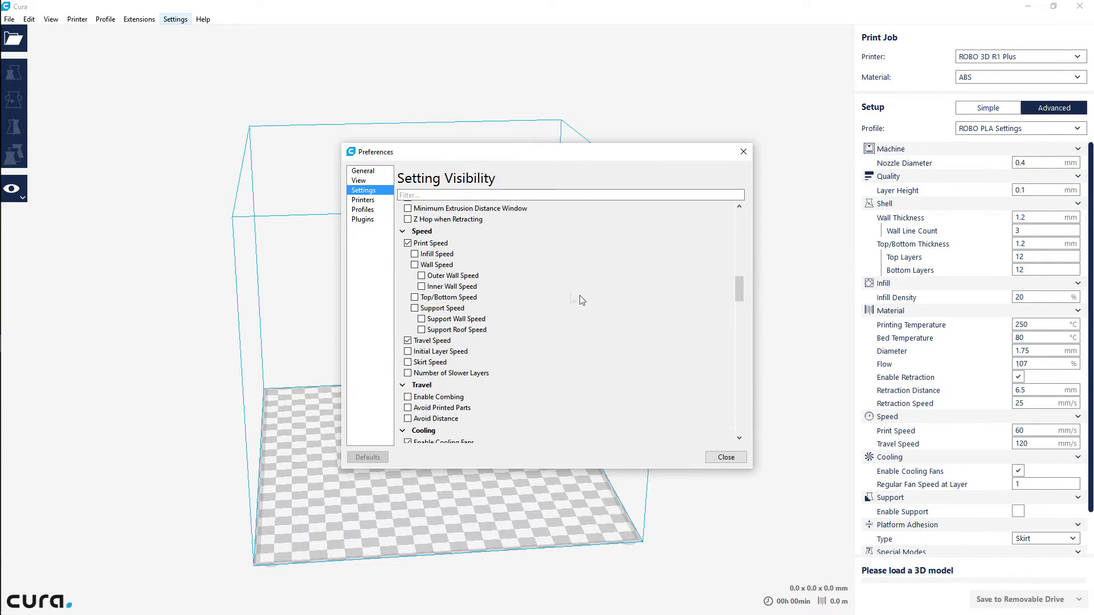
click(414, 254)
click(414, 265)
click(415, 297)
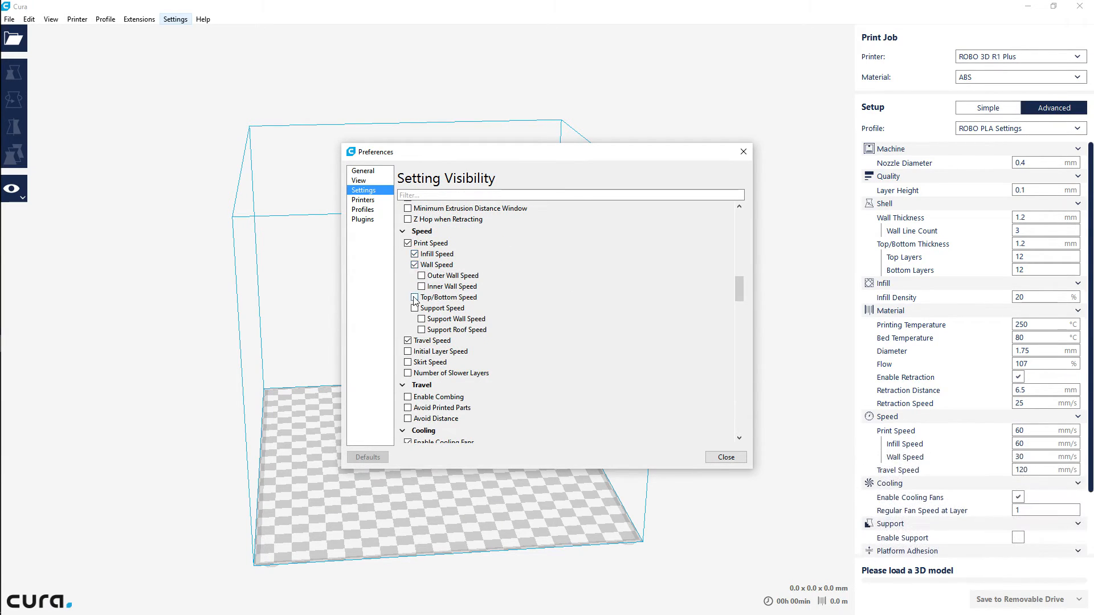
click(415, 308)
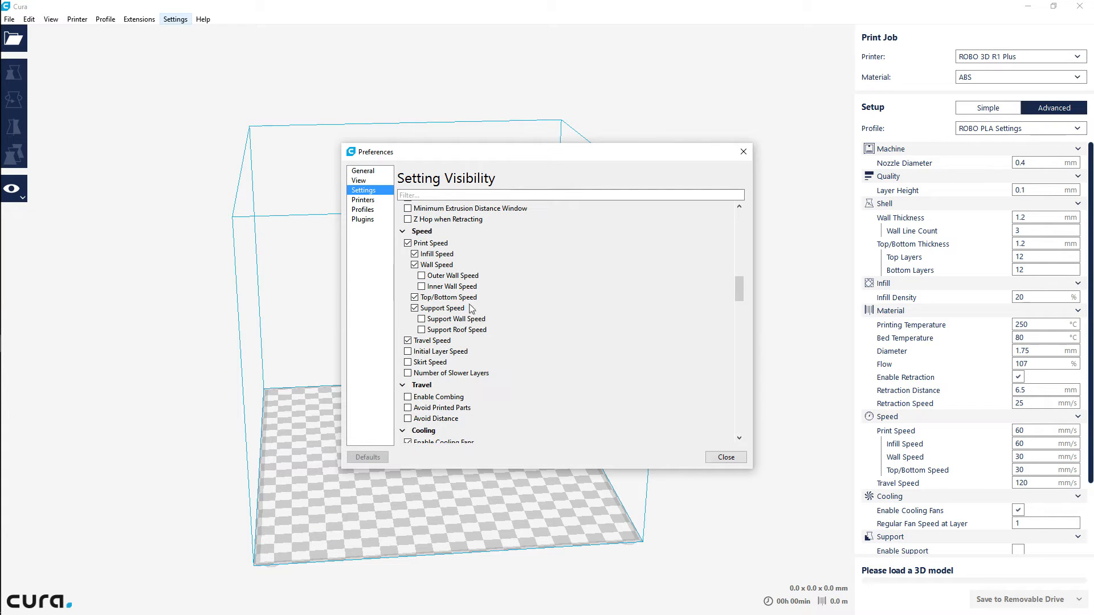
click(407, 352)
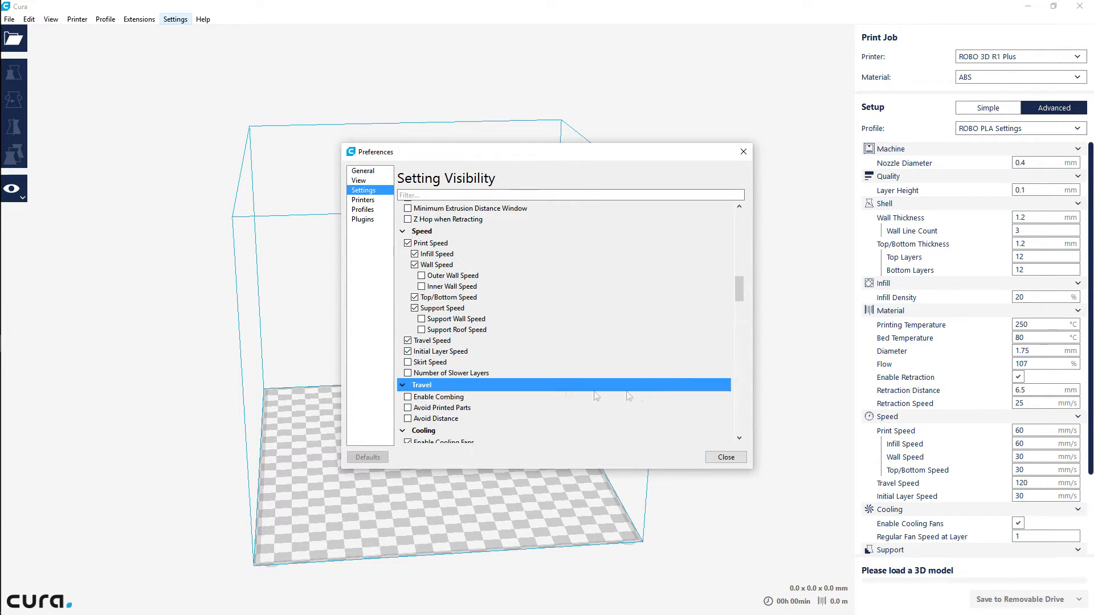
click(418, 365)
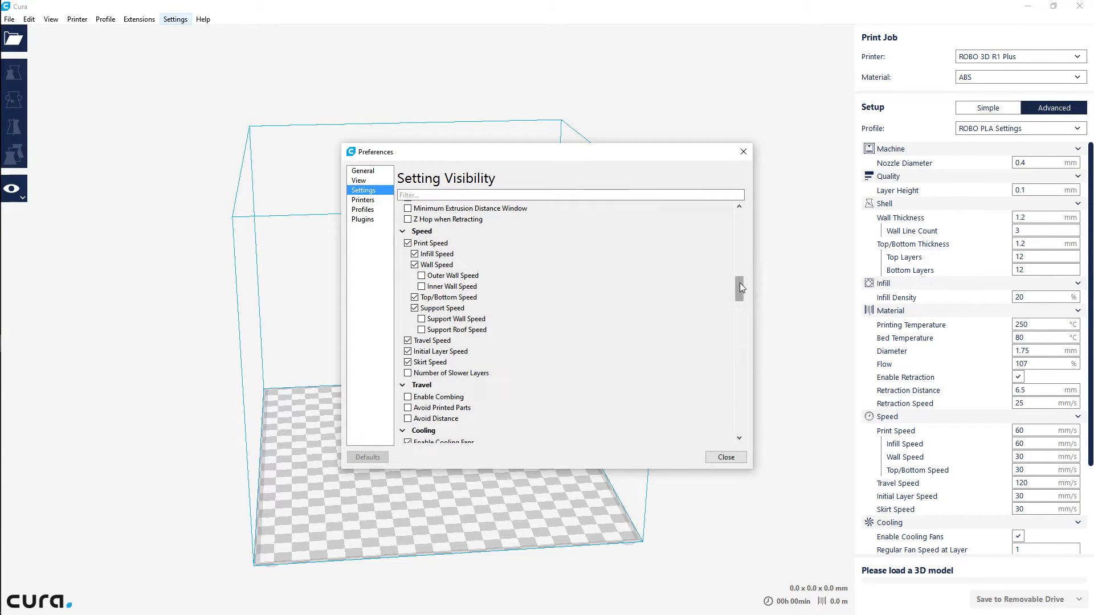
Look through the remaining visibility options from the Travel and Cooling groups to the end of the list
drag(740, 282, 738, 291)
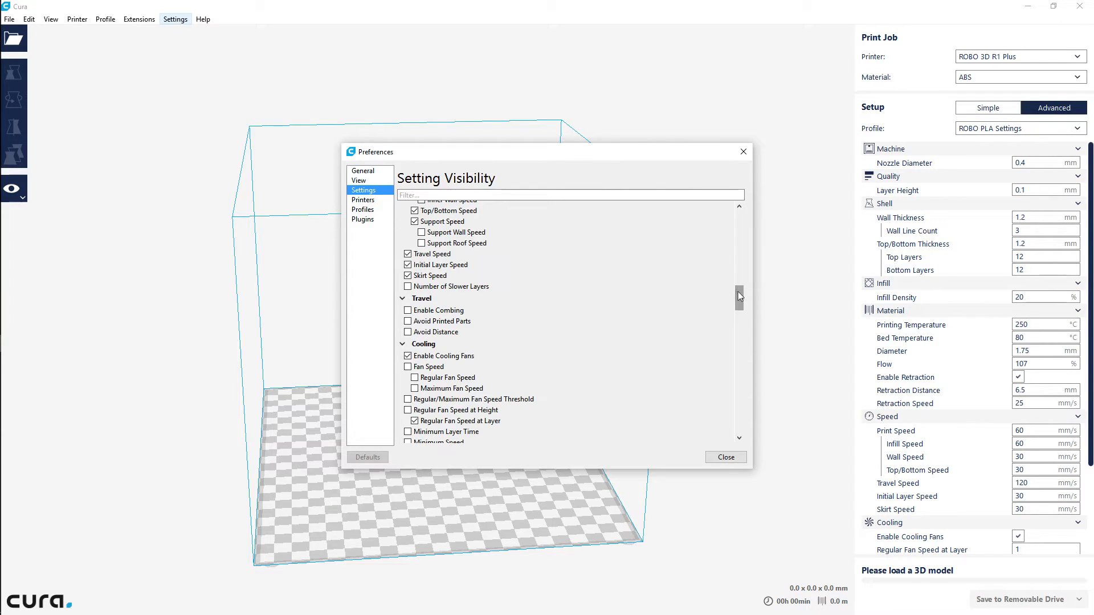
drag(738, 298, 740, 300)
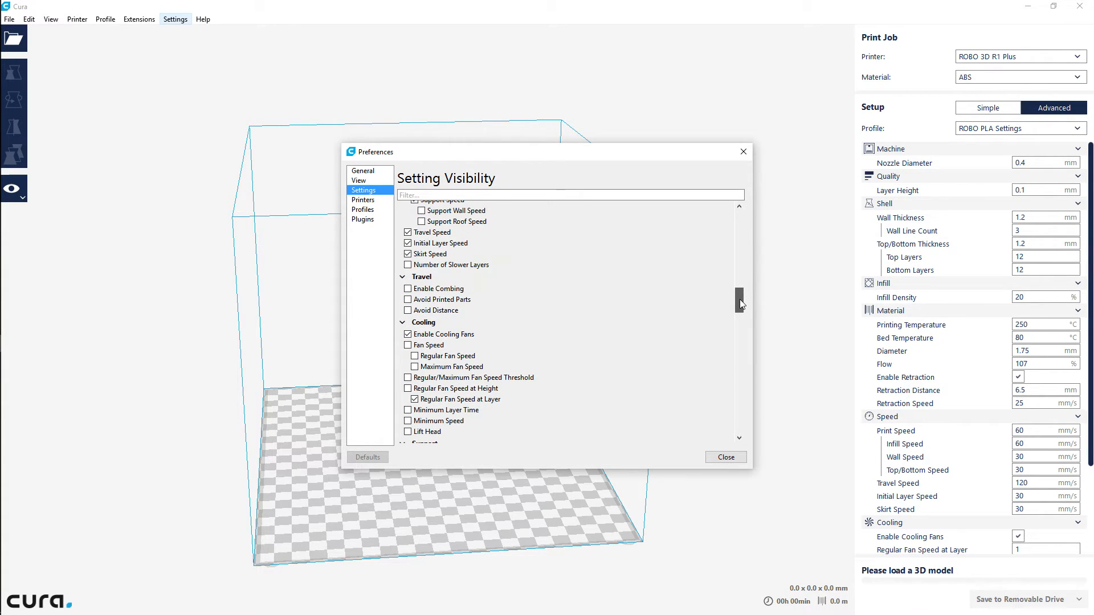
drag(739, 299, 765, 430)
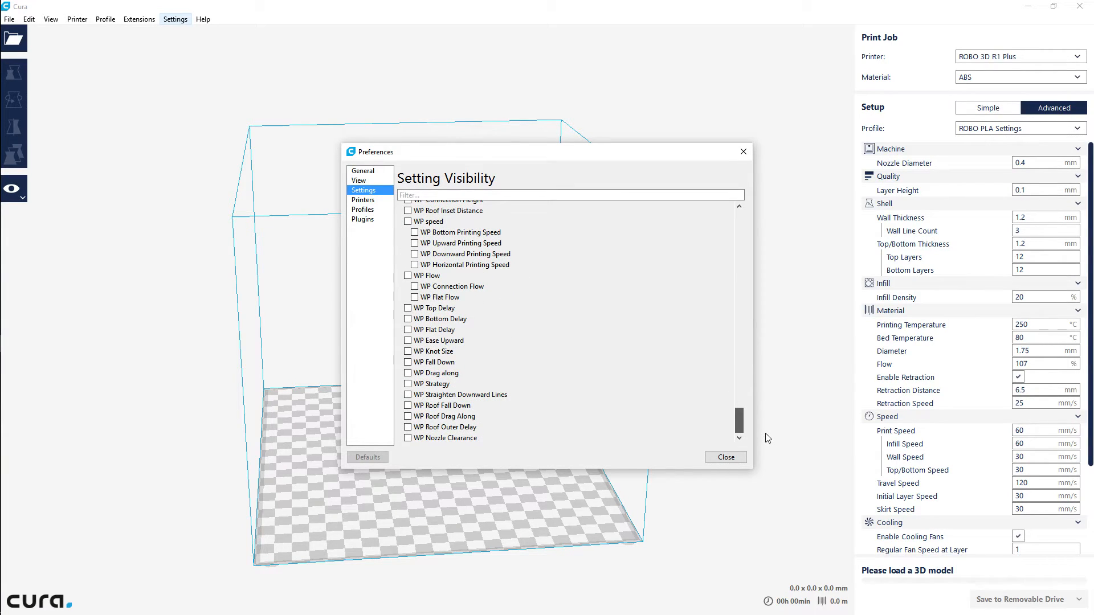
Scan back through the Special Modes and Experimental visibility options and close the preferences
drag(767, 438, 762, 395)
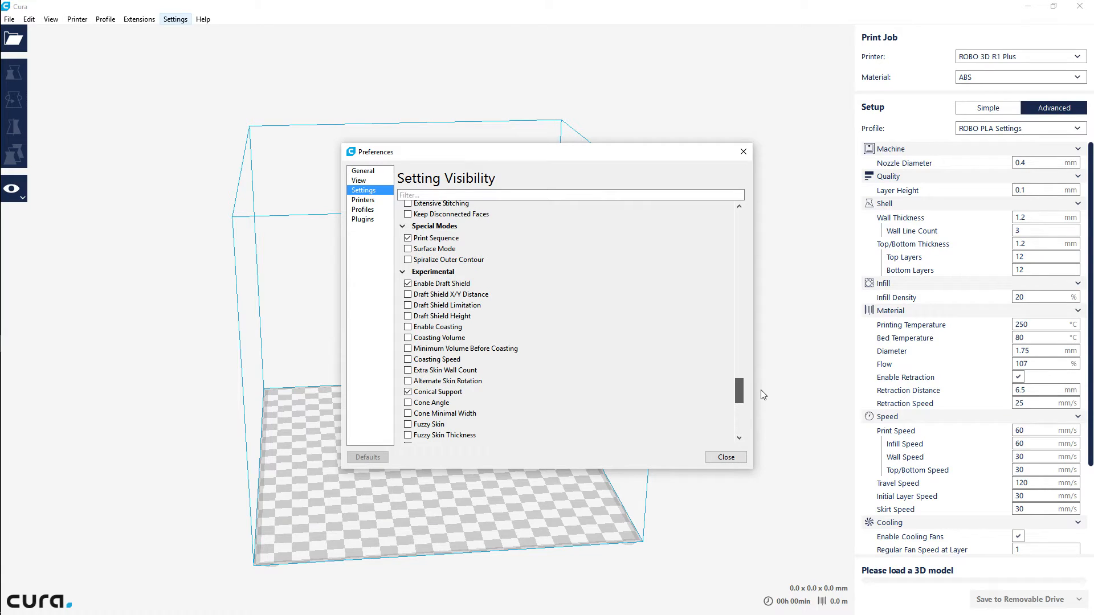
drag(761, 390, 762, 391)
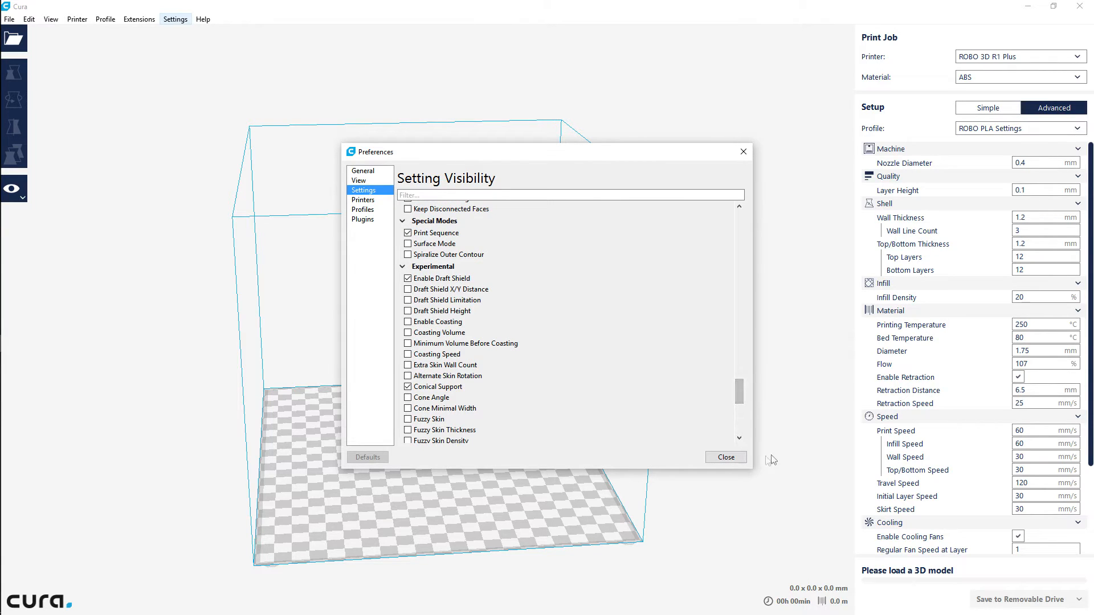
click(726, 458)
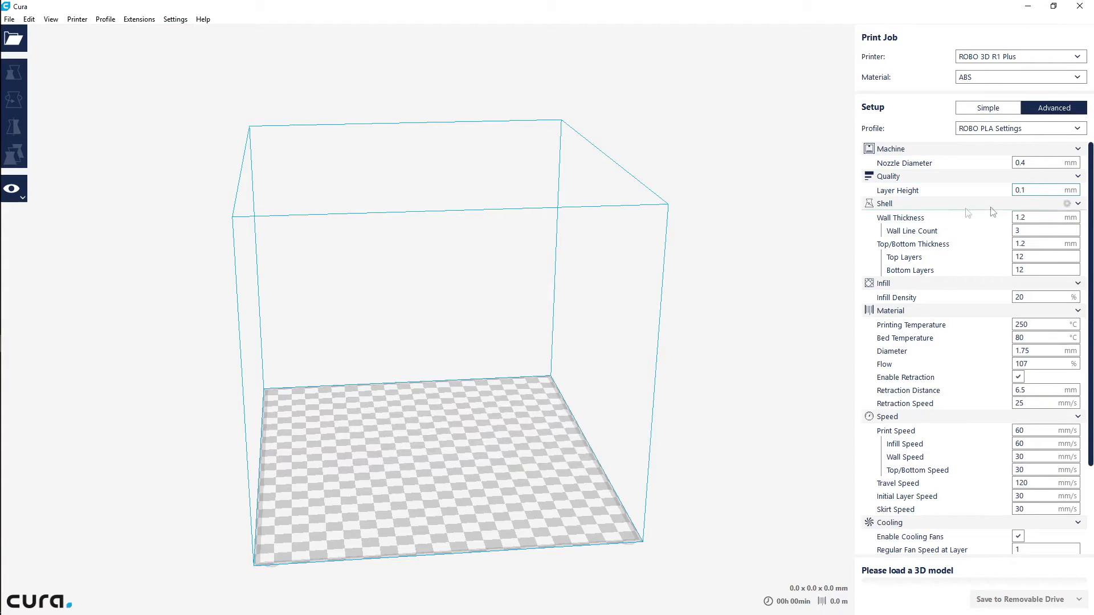
Set the Layer Height to 0.2 mm
mouse_move(1026, 165)
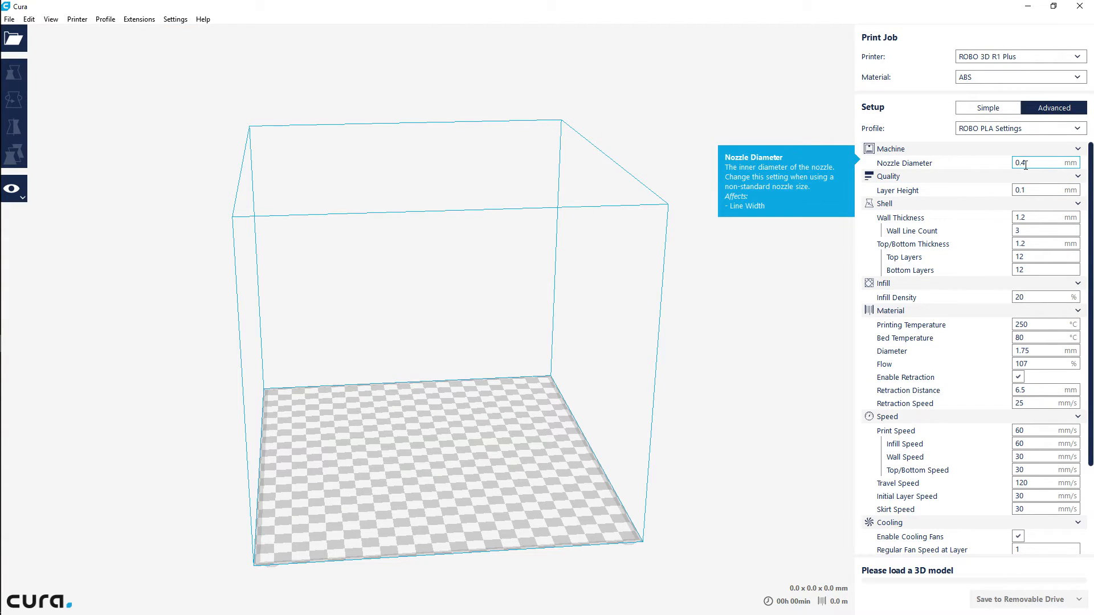
mouse_move(1028, 192)
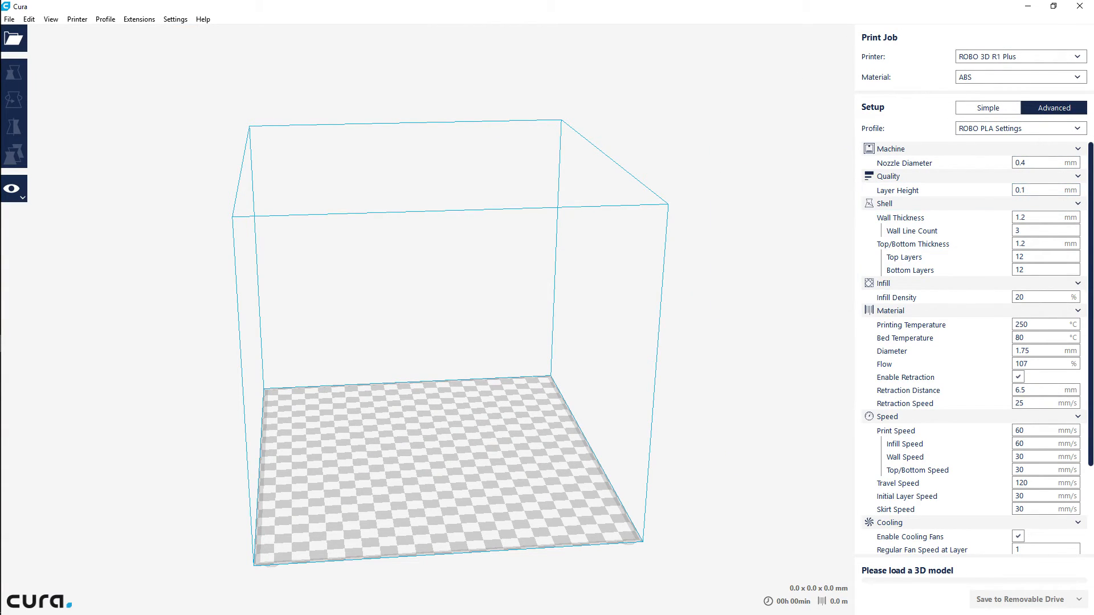
text(2)
Try a Wall Line Count of 4, re-enter a Wall Thickness of 1.2 mm and restore the calculated line count
mouse_move(894, 228)
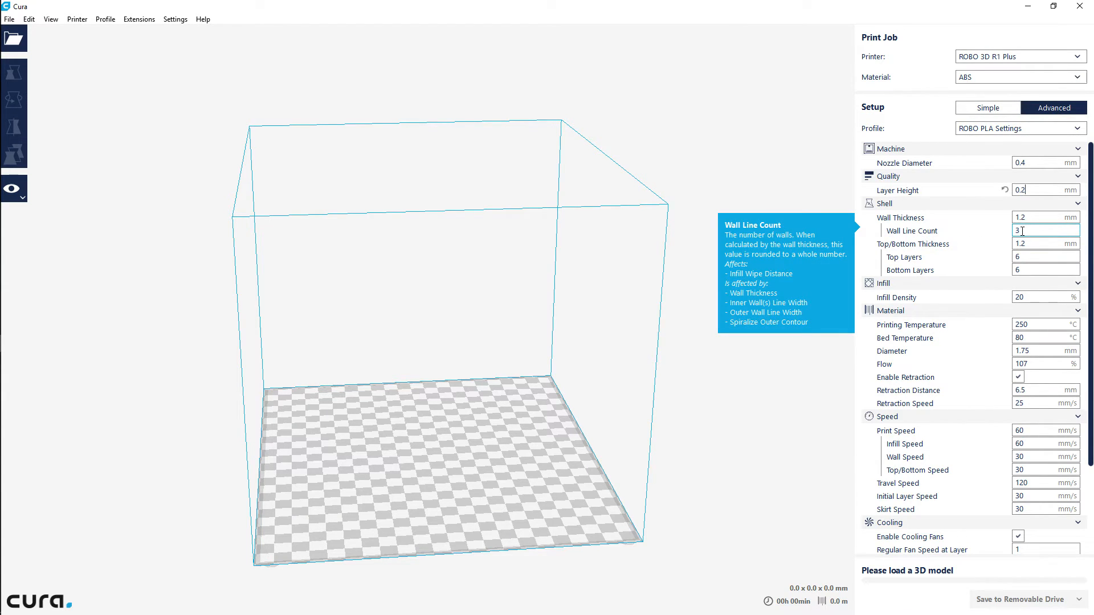
drag(1022, 231, 1010, 235)
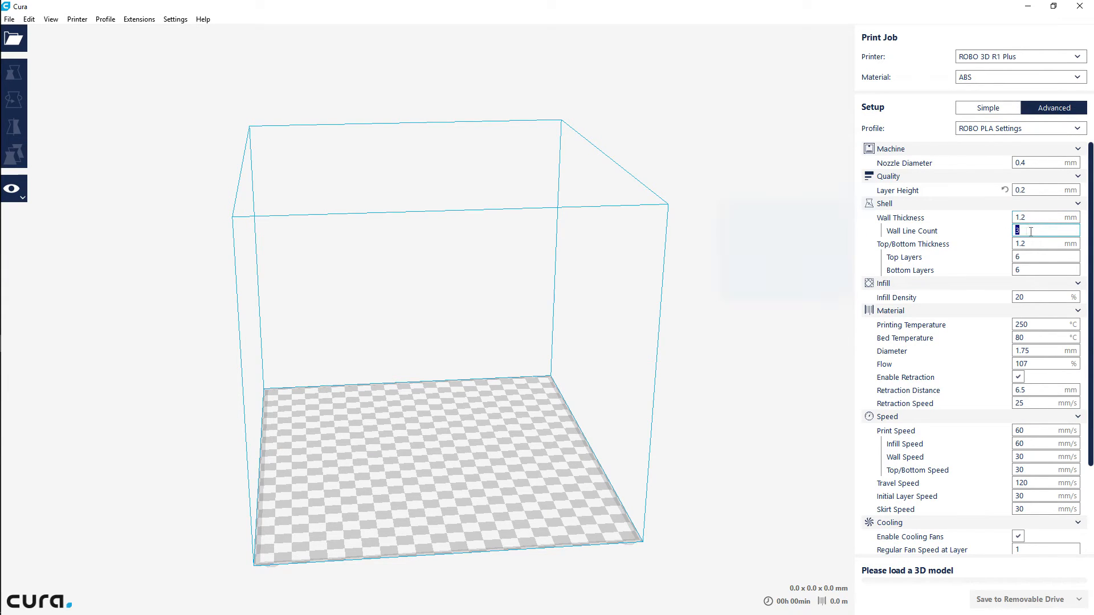
text(4)
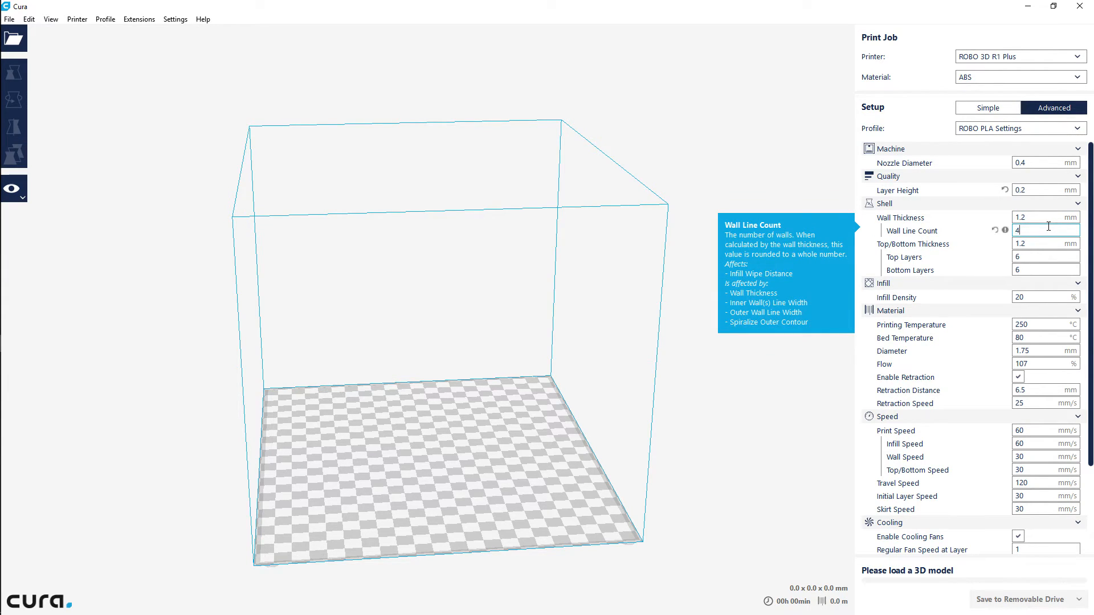
key(Tab)
double_click(1024, 217)
text(1.2)
click(1005, 231)
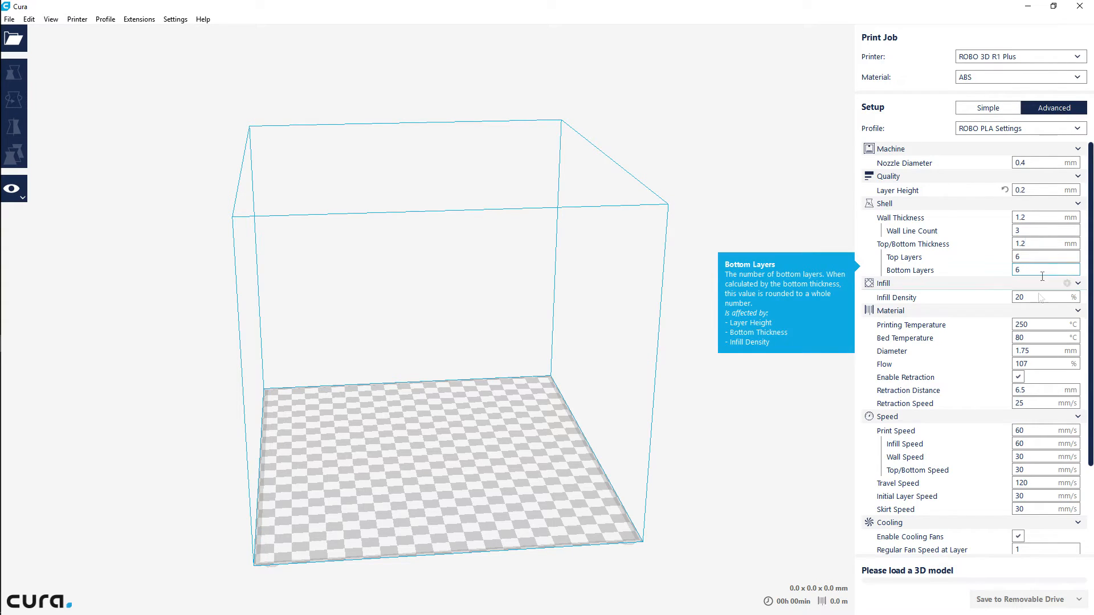
Choose PLA as the material and set the Printing Temperature to 210 °C
click(1040, 324)
drag(1040, 323, 1010, 326)
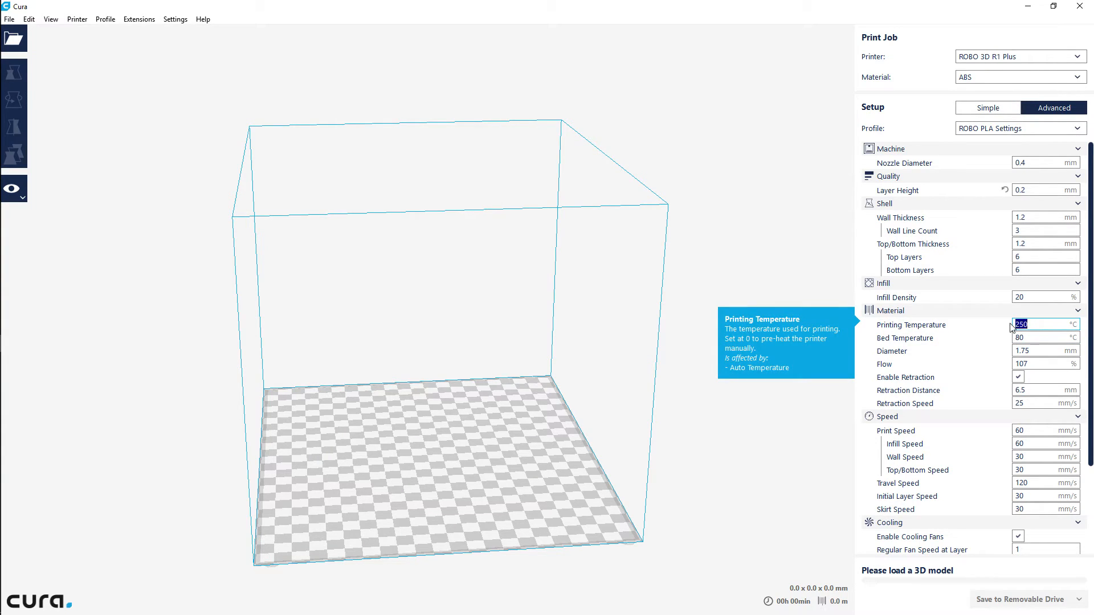
click(1038, 79)
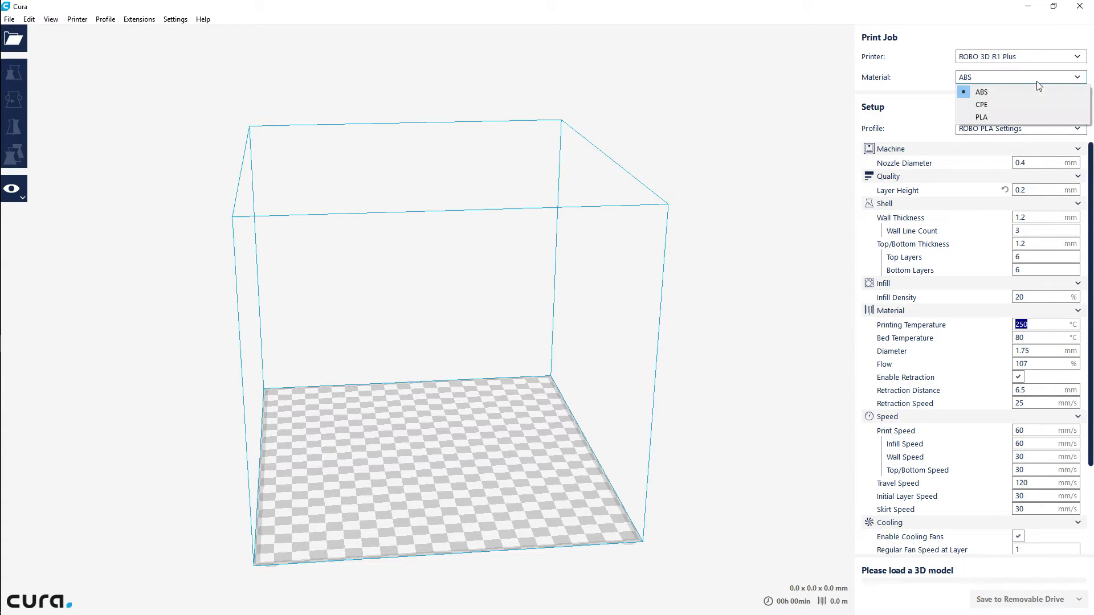
click(1023, 118)
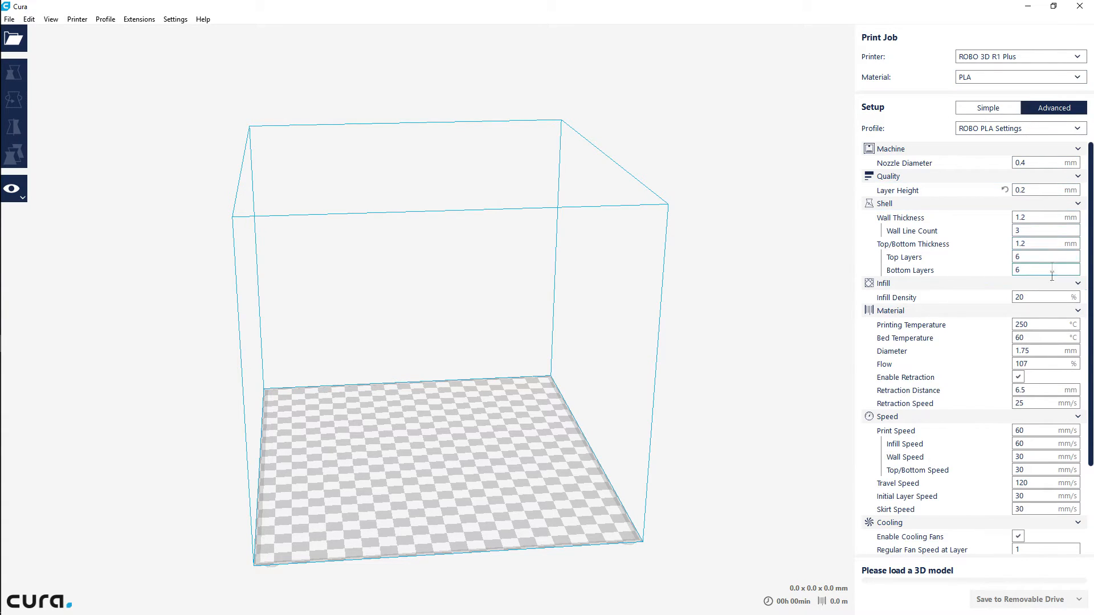
drag(1032, 324, 1009, 325)
text(210)
click(1039, 339)
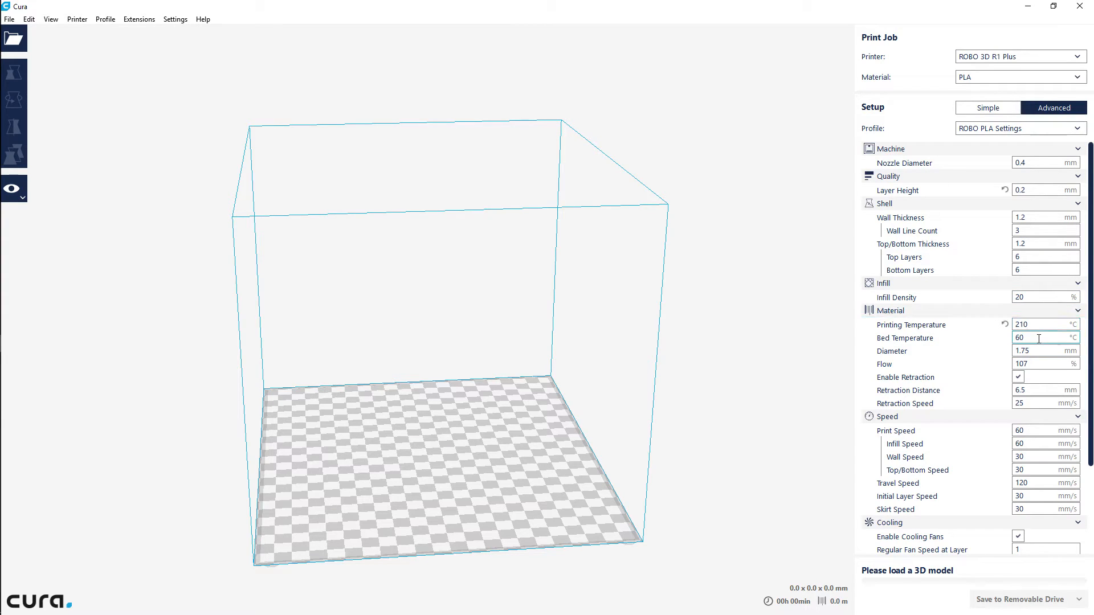
Set the Bed Temperature to 50 °C and the Flow to 100%
drag(1034, 338, 1012, 338)
text(50)
key(BackSpace)
text(0)
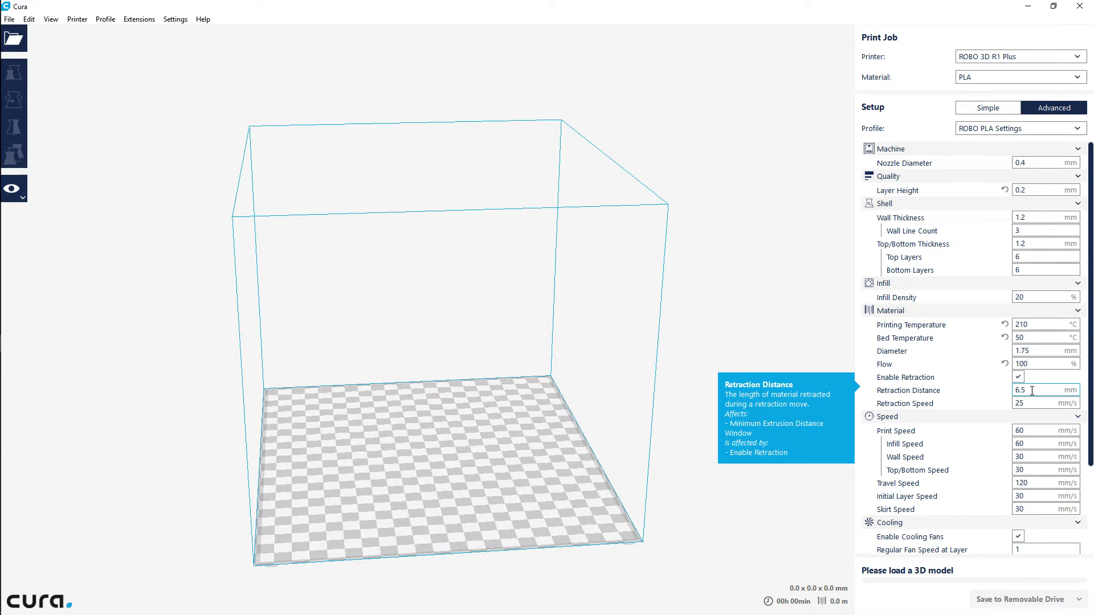
Check the retraction values in Cura 15.04.6, and in the new Cura set Retraction Distance to 3 mm and Retraction Speed to 50 mm/s
mouse_move(11, 307)
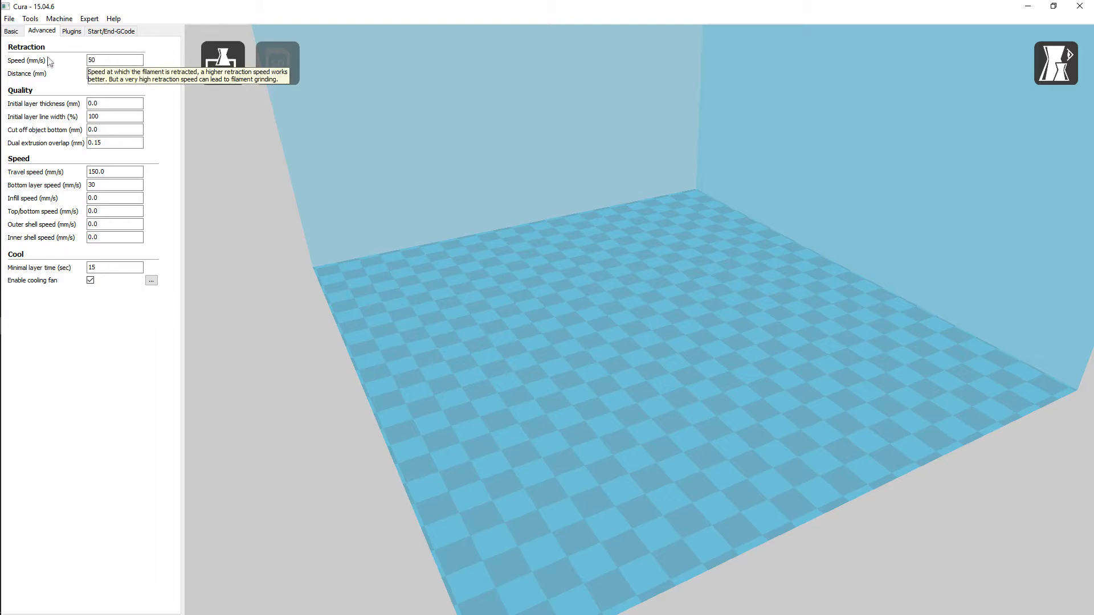
click(96, 75)
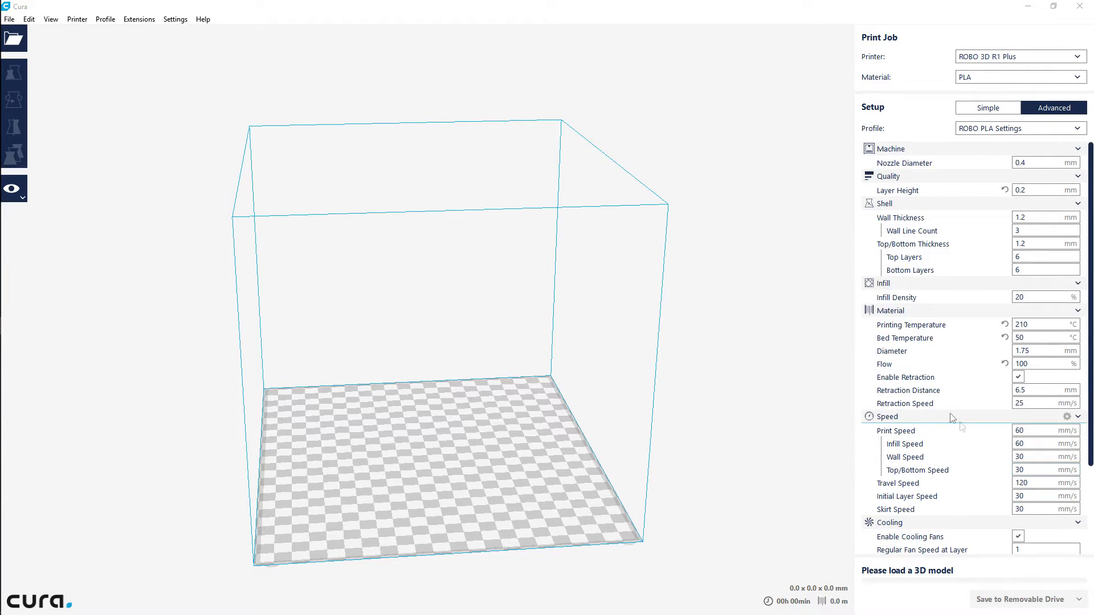
double_click(1037, 391)
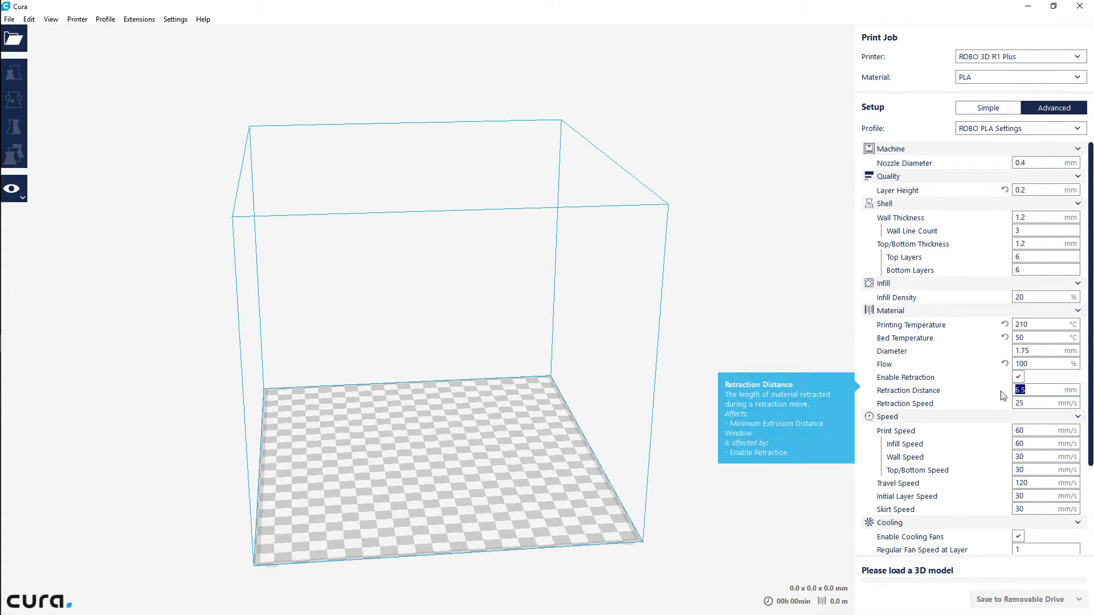
text(3)
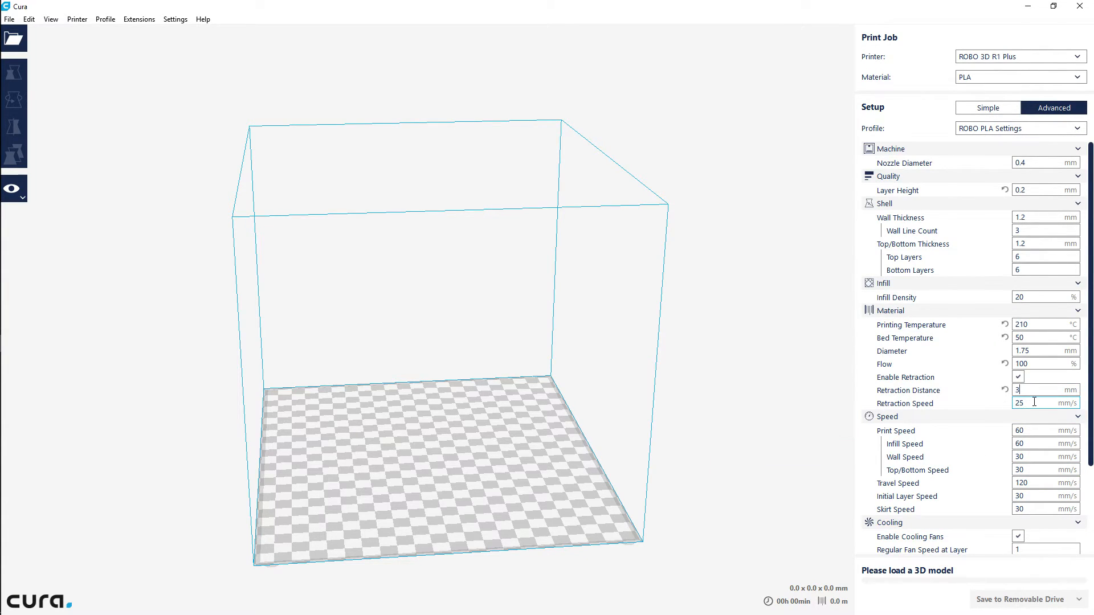
double_click(1019, 403)
text(50)
drag(1092, 181, 1092, 269)
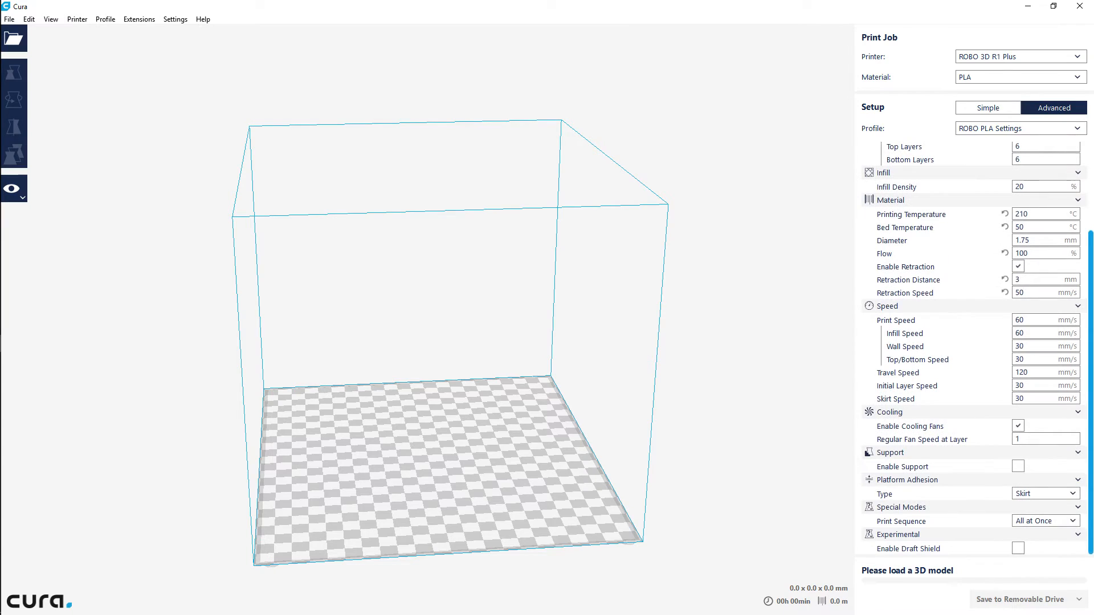
click(1029, 289)
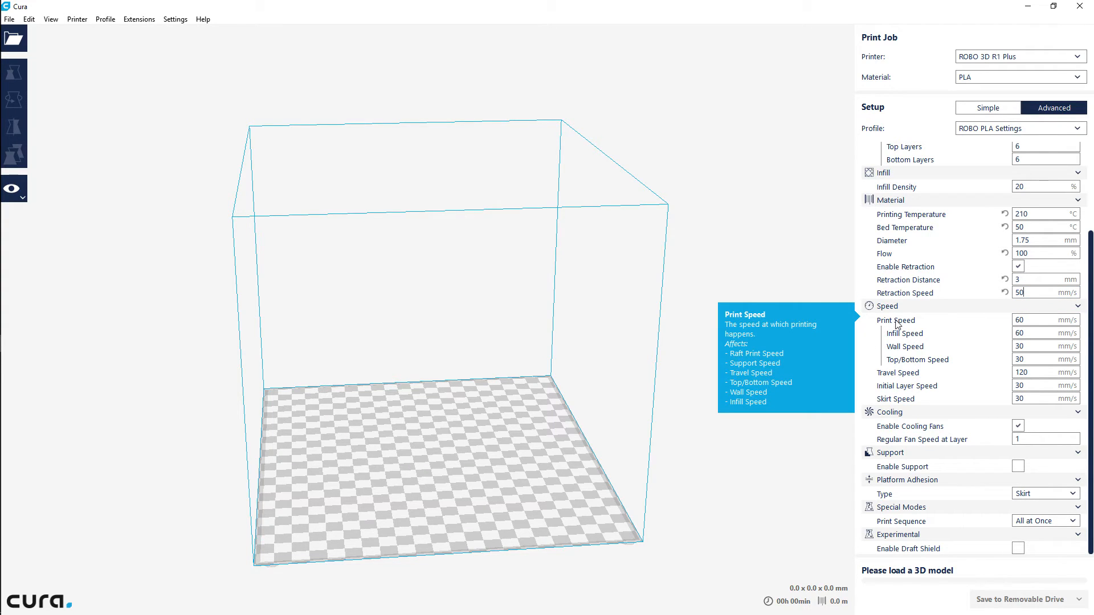
Set the Wall Speed and Top/Bottom Speed to 60 mm/s and the Travel Speed to 150 mm/s
double_click(1029, 320)
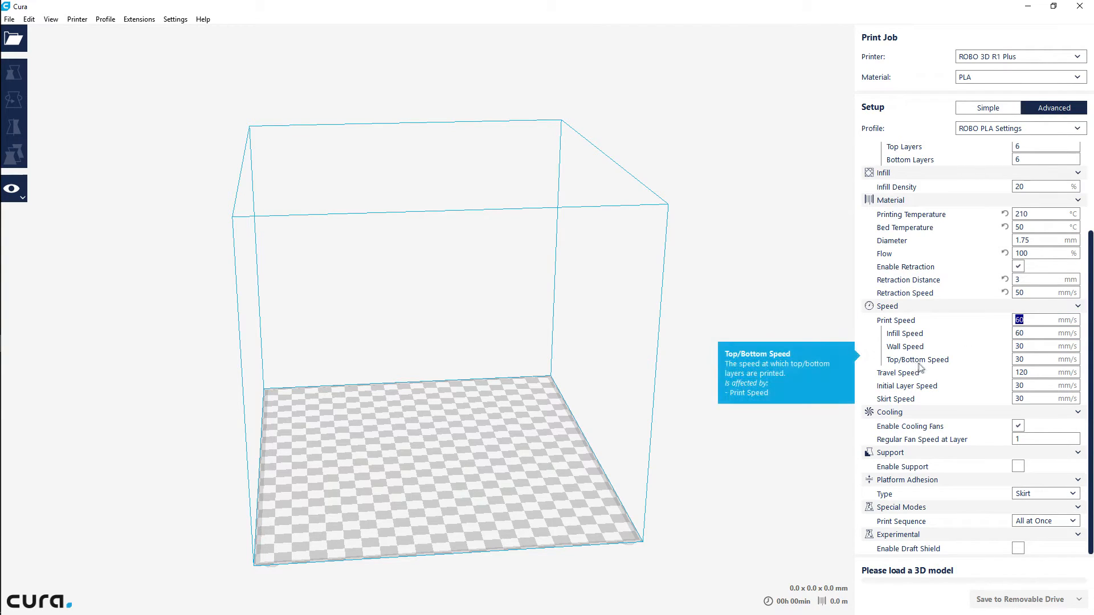
double_click(1020, 346)
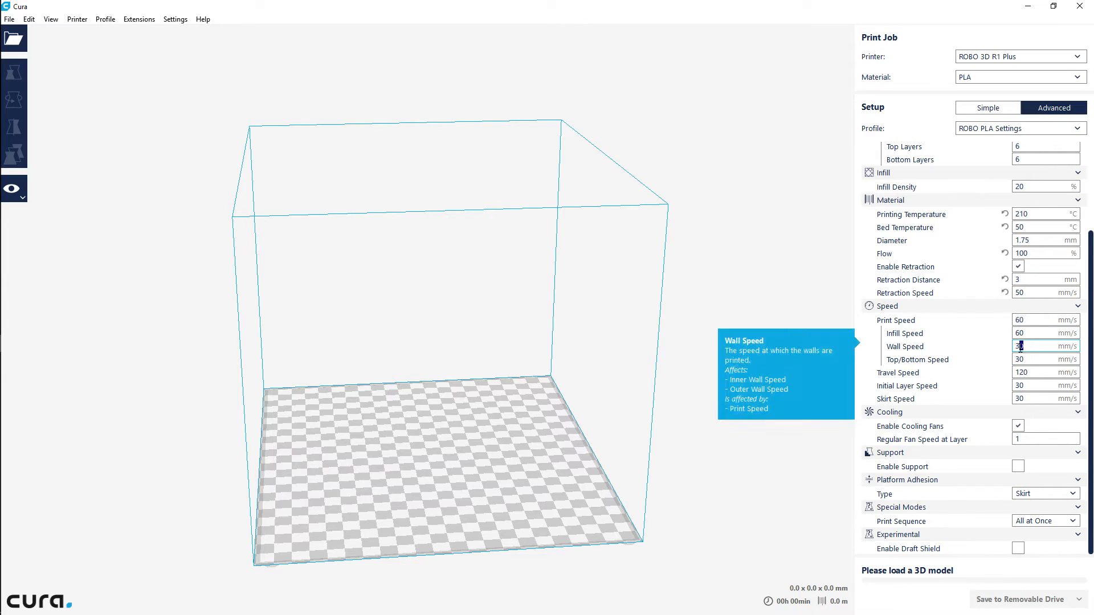
text(60)
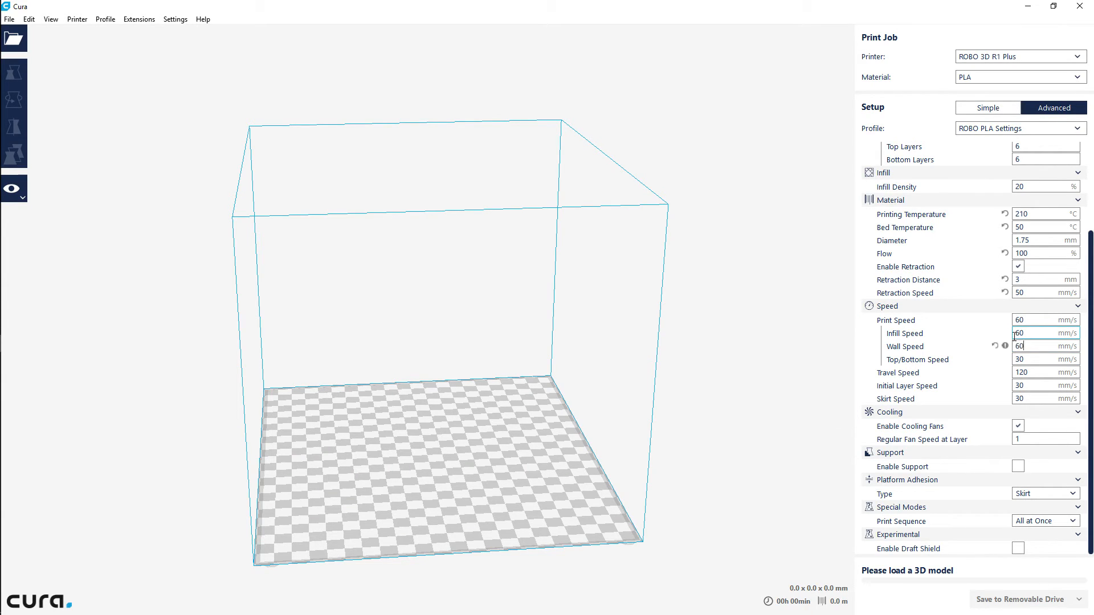
drag(1032, 359, 1004, 361)
text(60)
click(1030, 378)
drag(1038, 375, 1004, 377)
text(150)
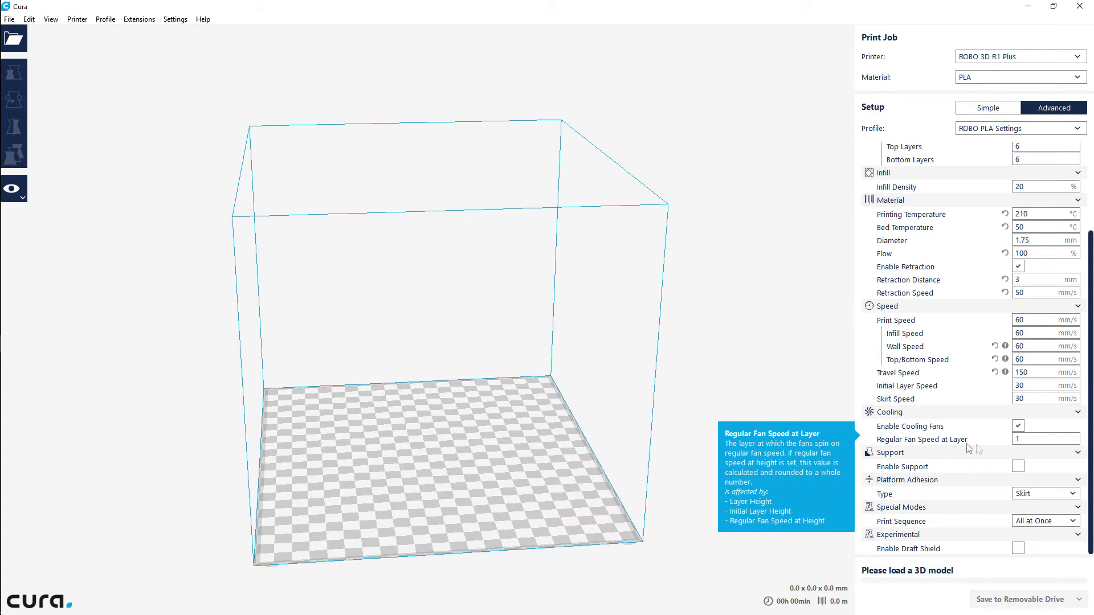
Set Regular Fan Speed at Layer to 2 in the Cooling settings
click(1021, 438)
double_click(1019, 439)
text(2)
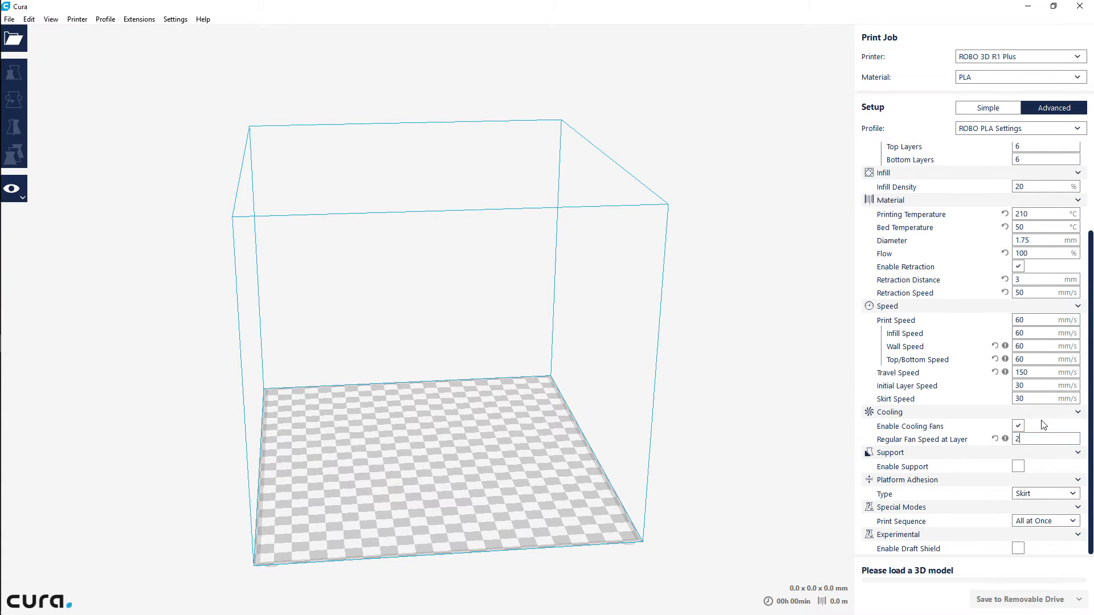
click(1045, 429)
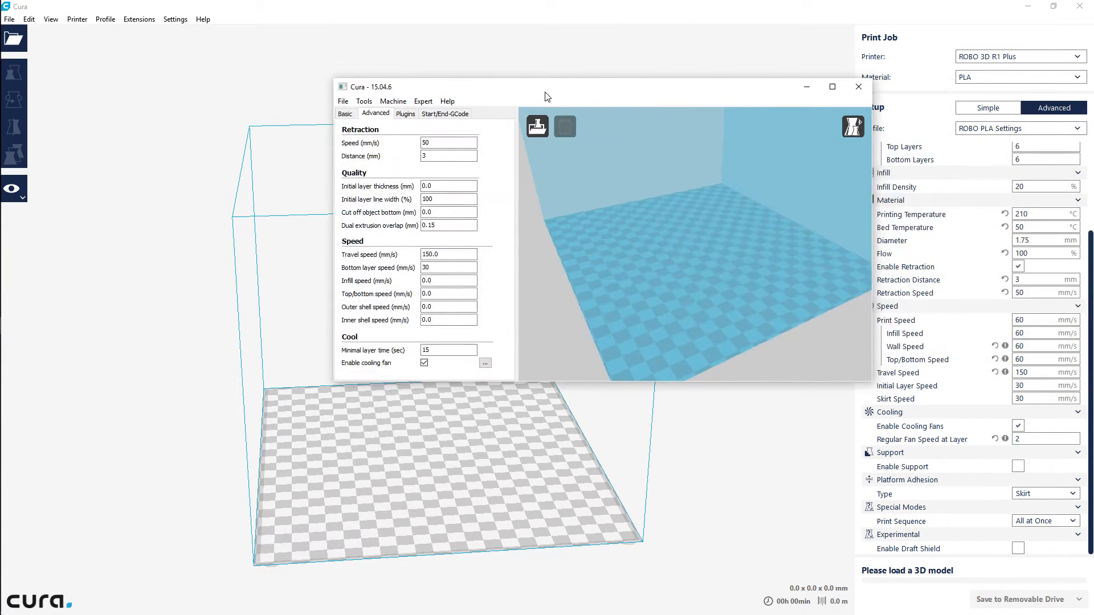
Check the expert cooling fan settings in Cura 15.04.6, and in the new Cura set Regular Fan Speed at Layer to 3
double_click(545, 91)
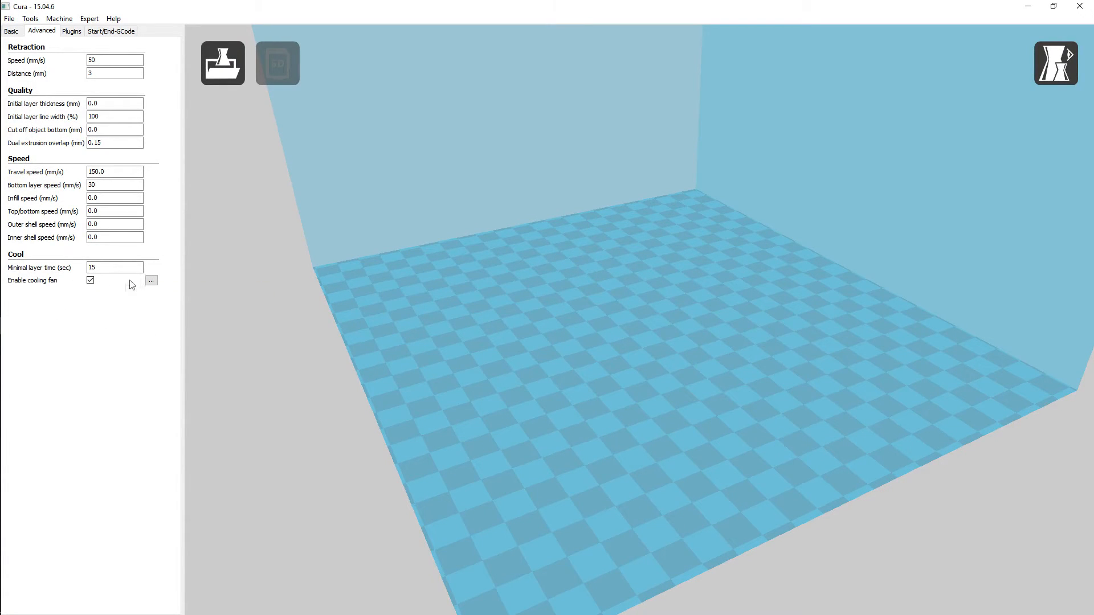
click(151, 281)
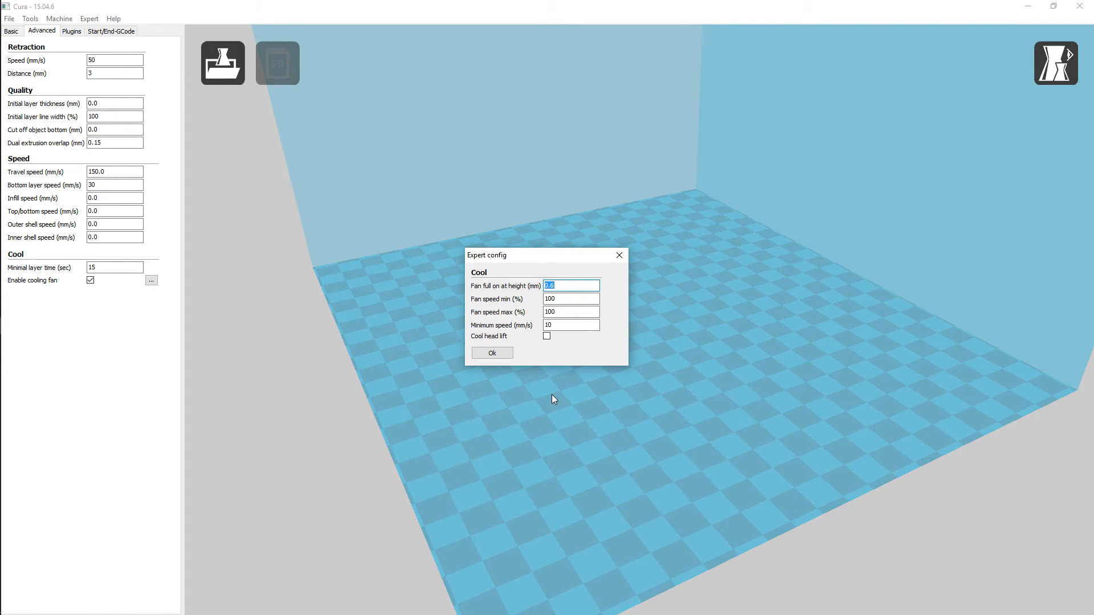
click(620, 257)
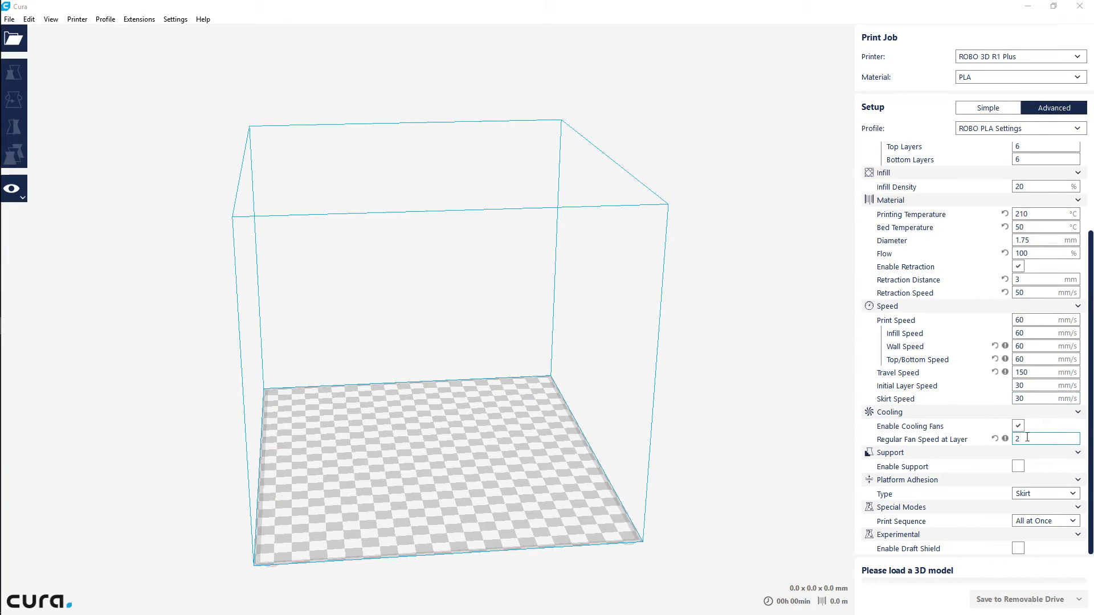
drag(1028, 438, 1003, 440)
text(3)
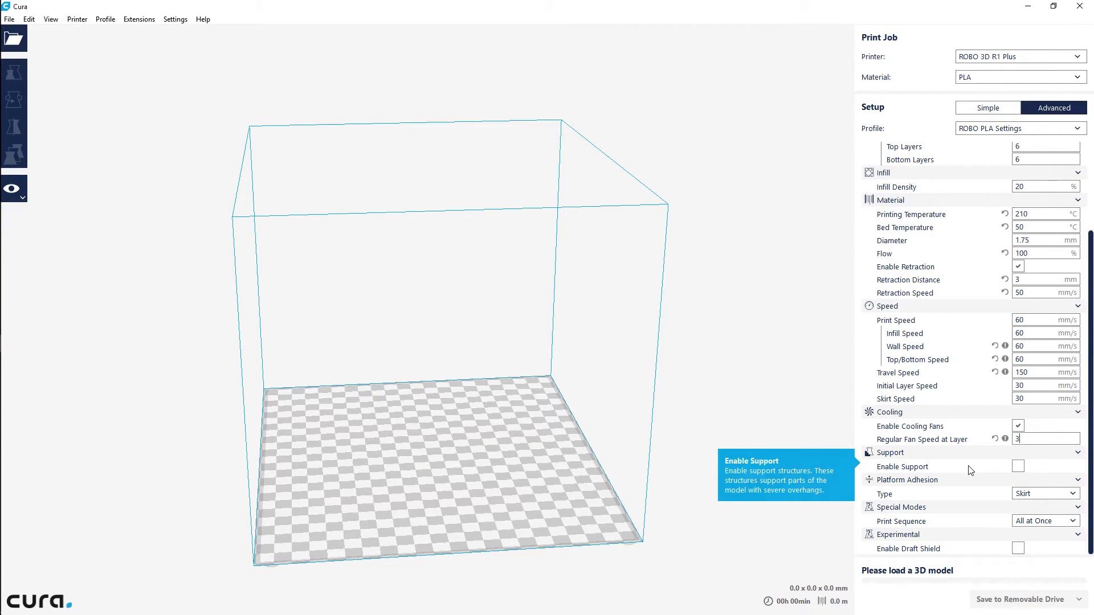
Enable support and set its Placement to Touching Build Plate
click(1019, 468)
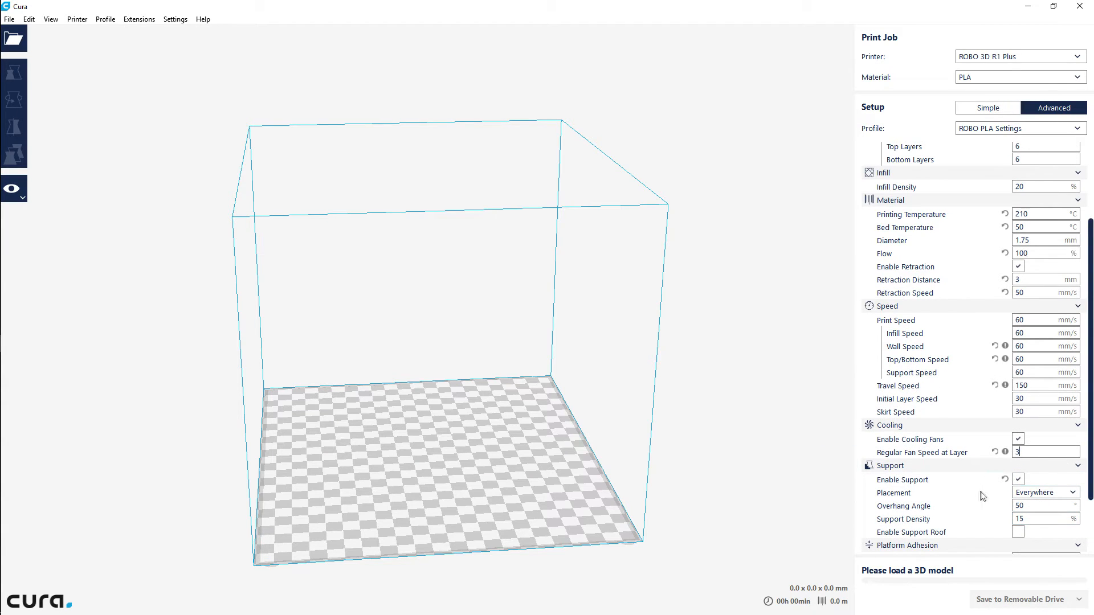
click(1055, 494)
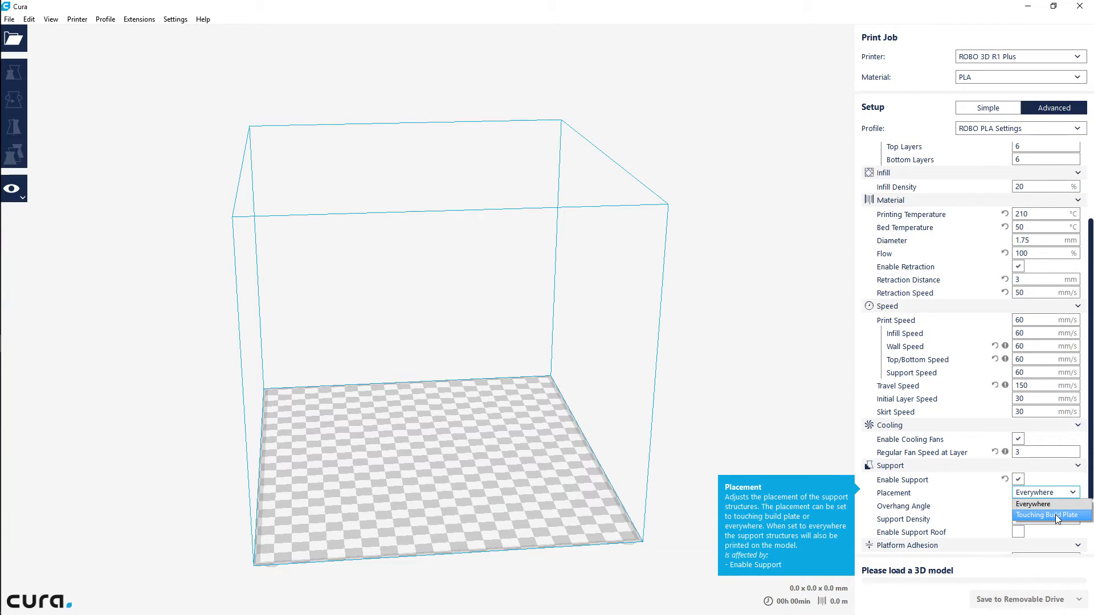
click(1055, 515)
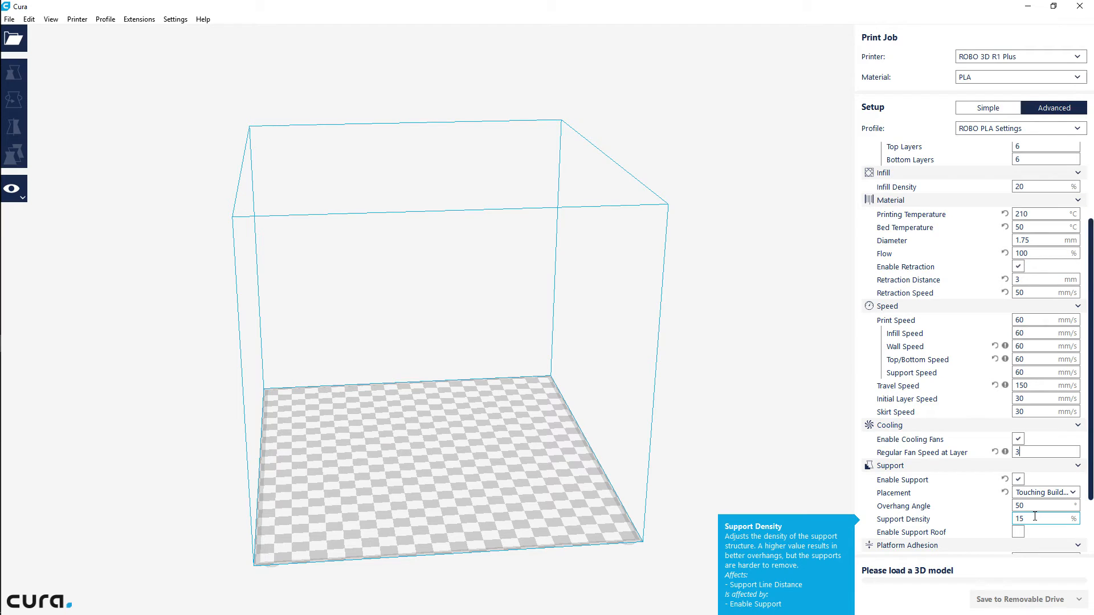
Enable the support roof to view its density option, and disable it again
click(1019, 532)
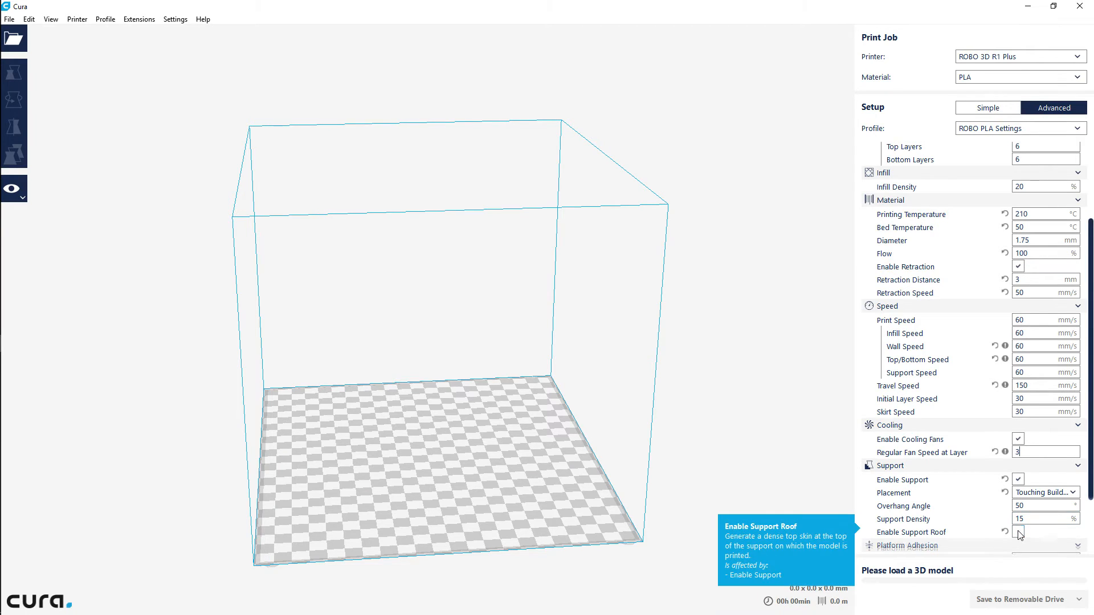
scroll(1042, 532, down, 2)
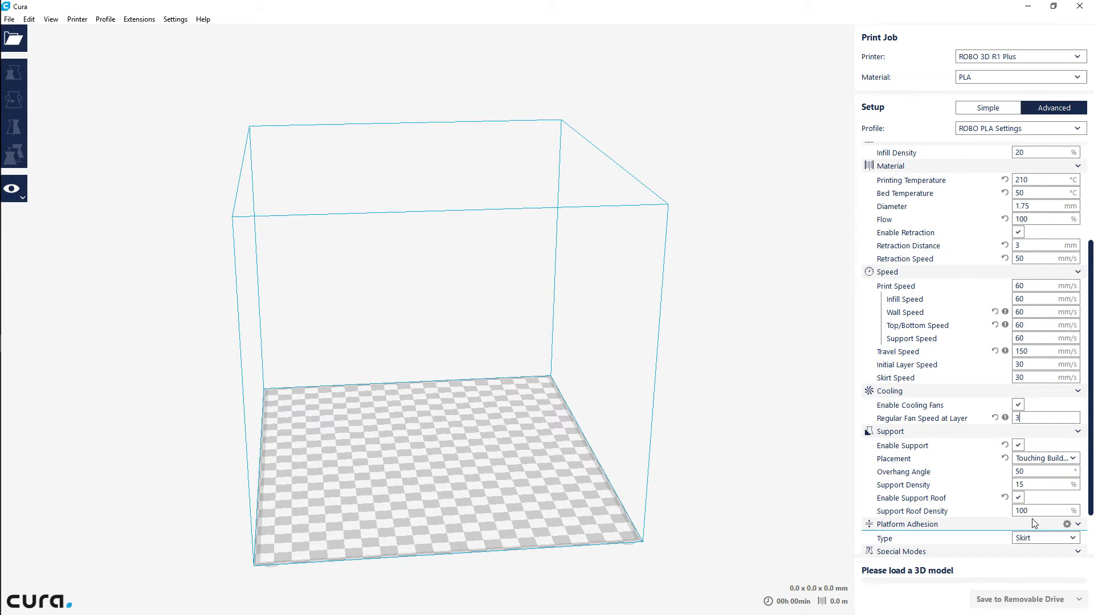
click(1018, 499)
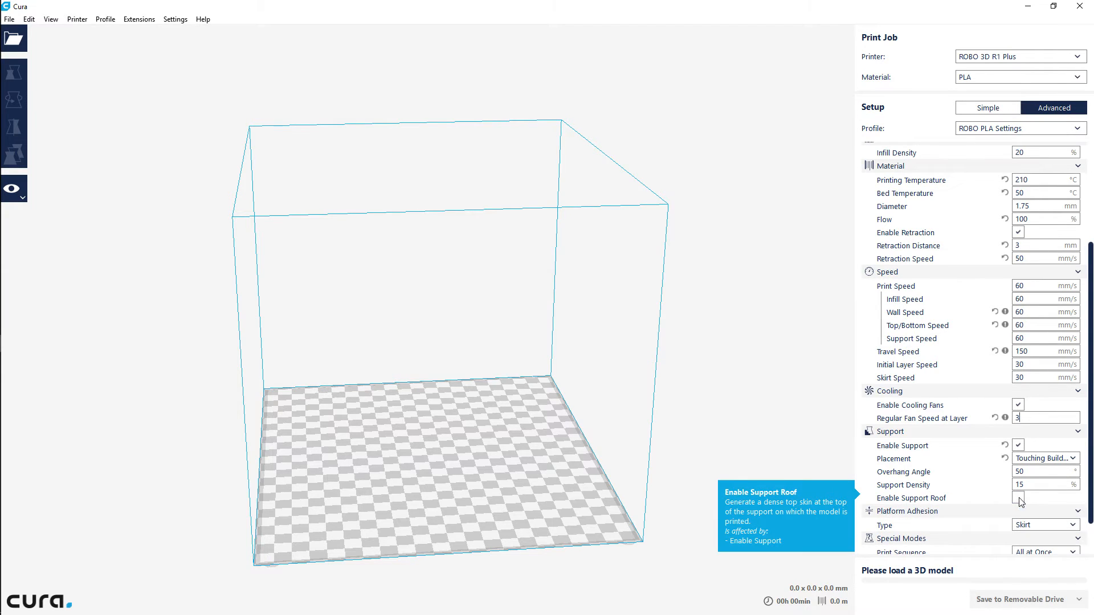
Disable support and choose Skirt as the platform adhesion type
click(1019, 447)
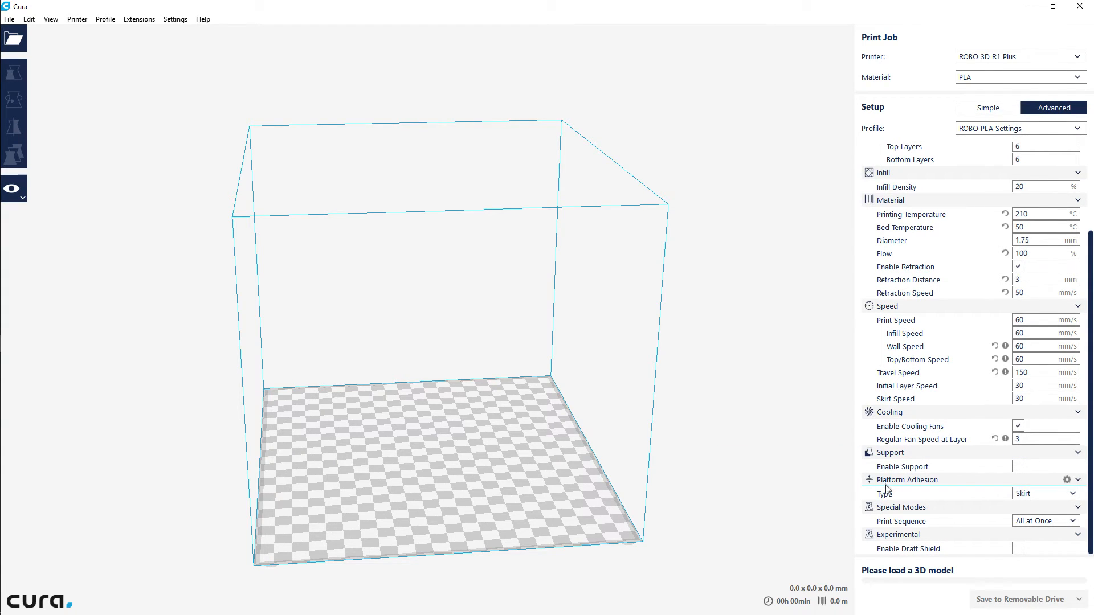
click(1074, 495)
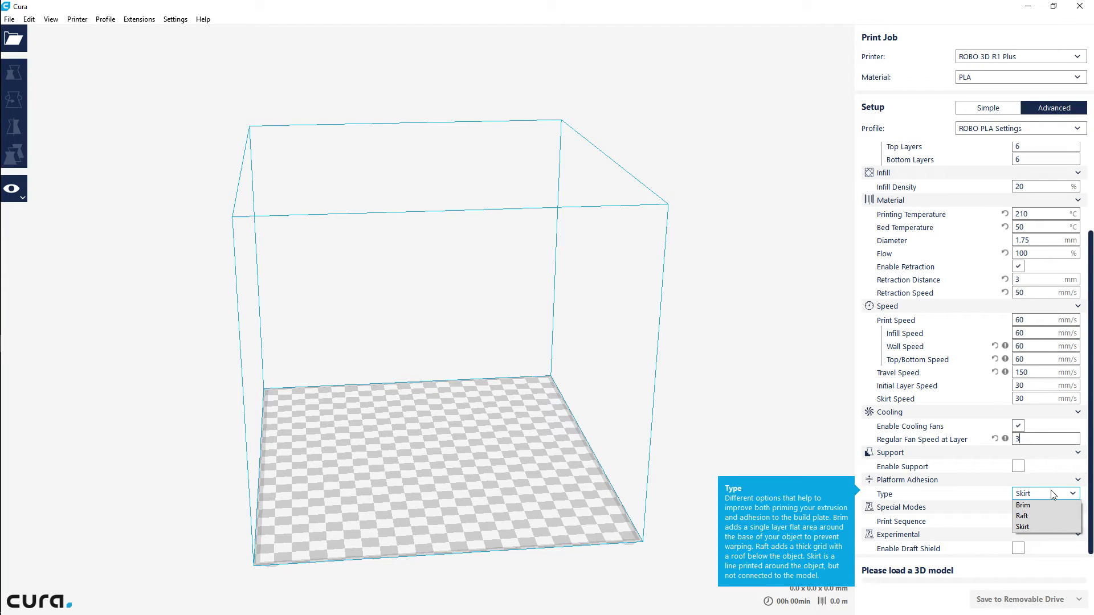
click(1037, 527)
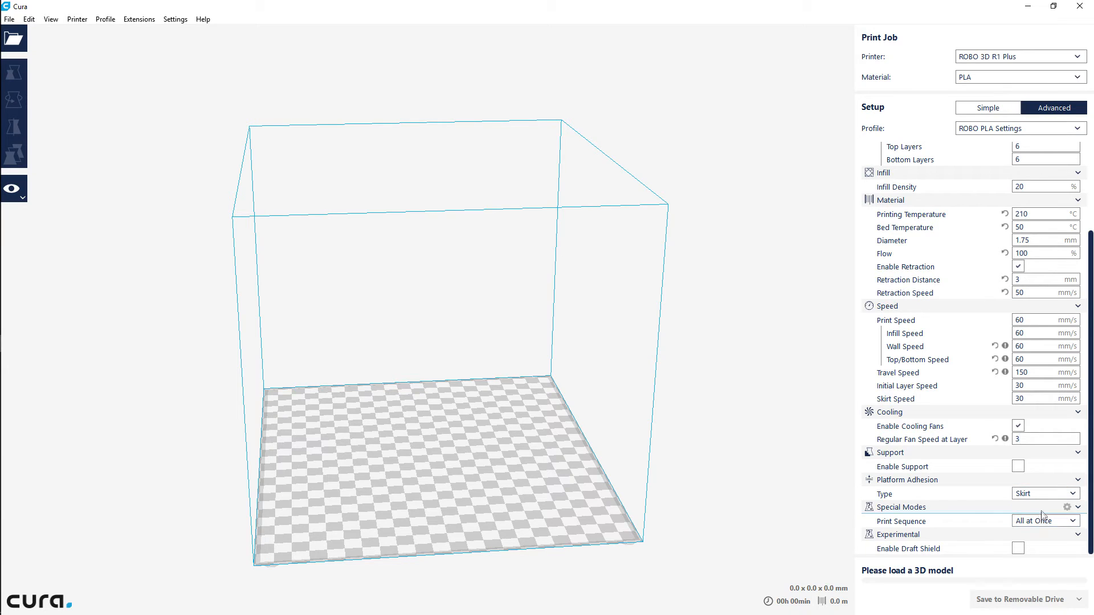
Review the Print Sequence options under Special Modes and choose All at Once
mouse_move(977, 521)
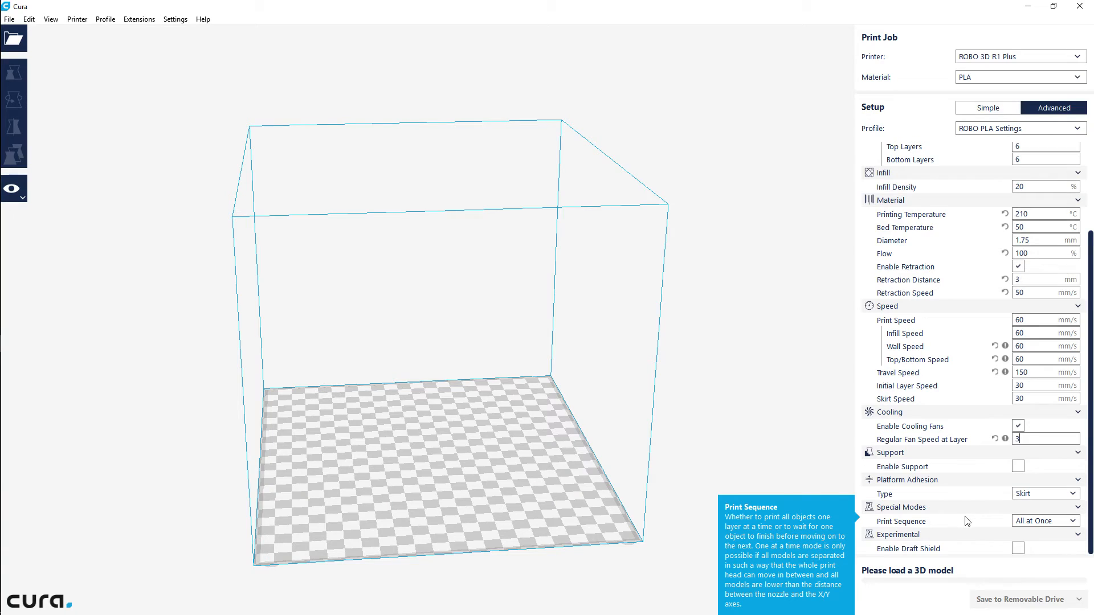
click(1075, 522)
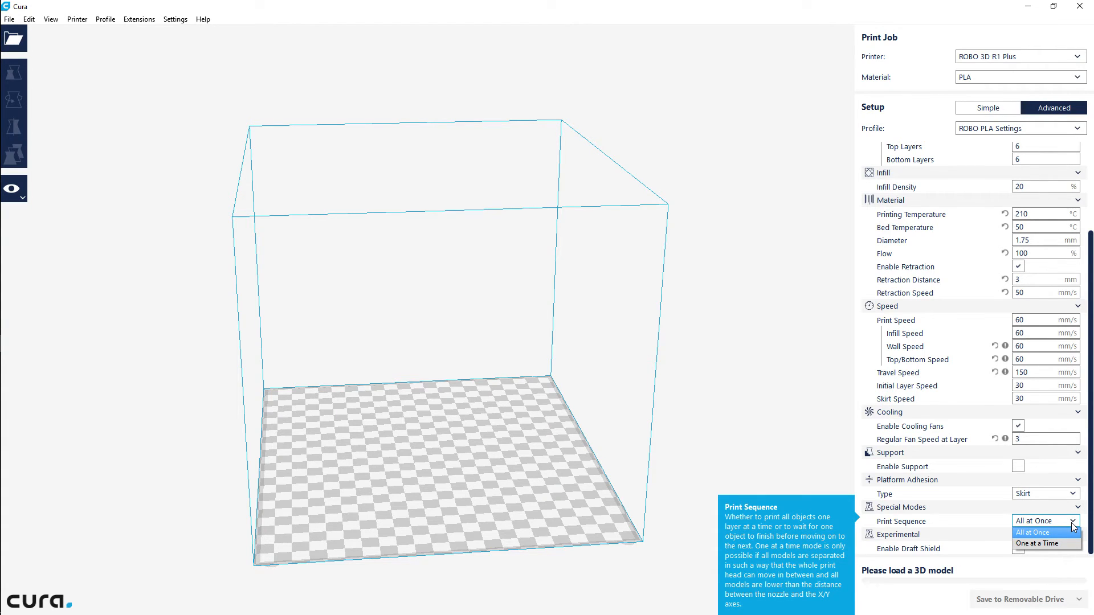
click(1051, 532)
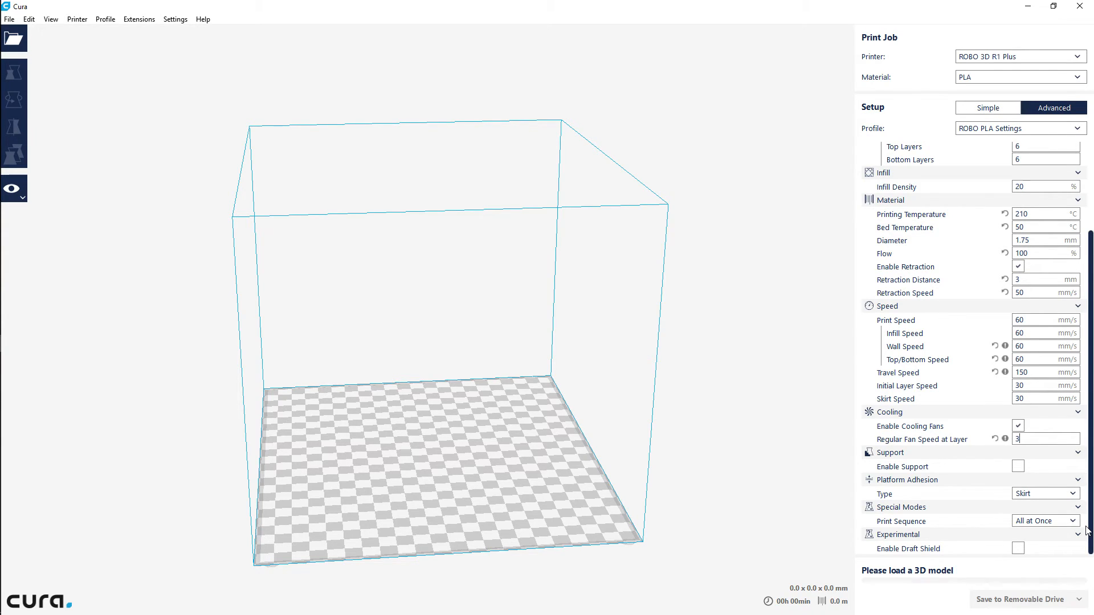
Load the 3DBenchy model from the 3D Printing\CurrentVideo folder on the Seagate Expansion Drive (G:)
key(ctrl+o)
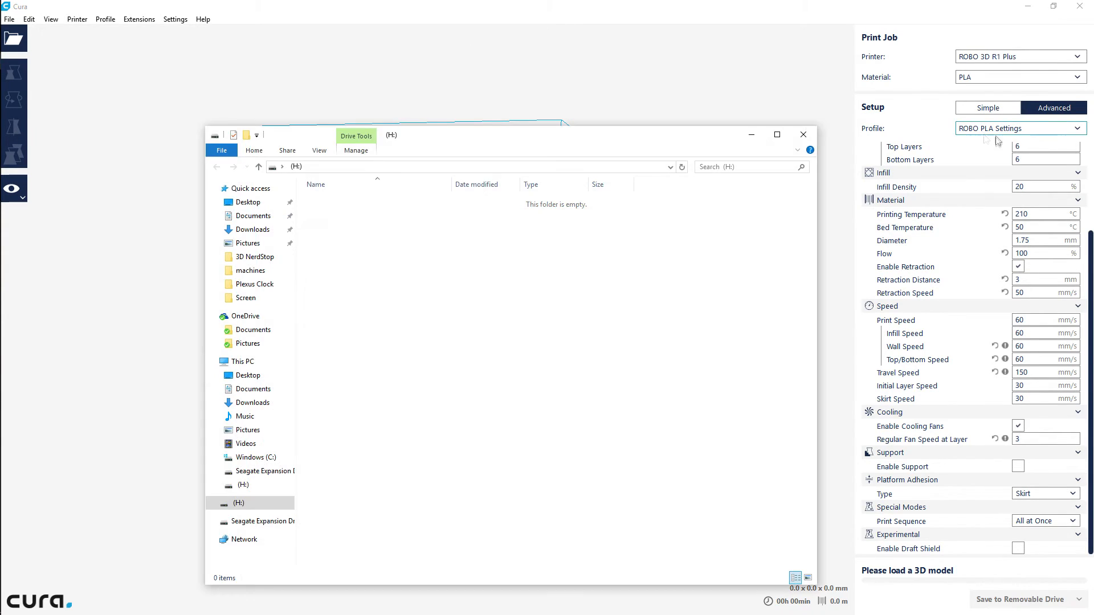
click(812, 132)
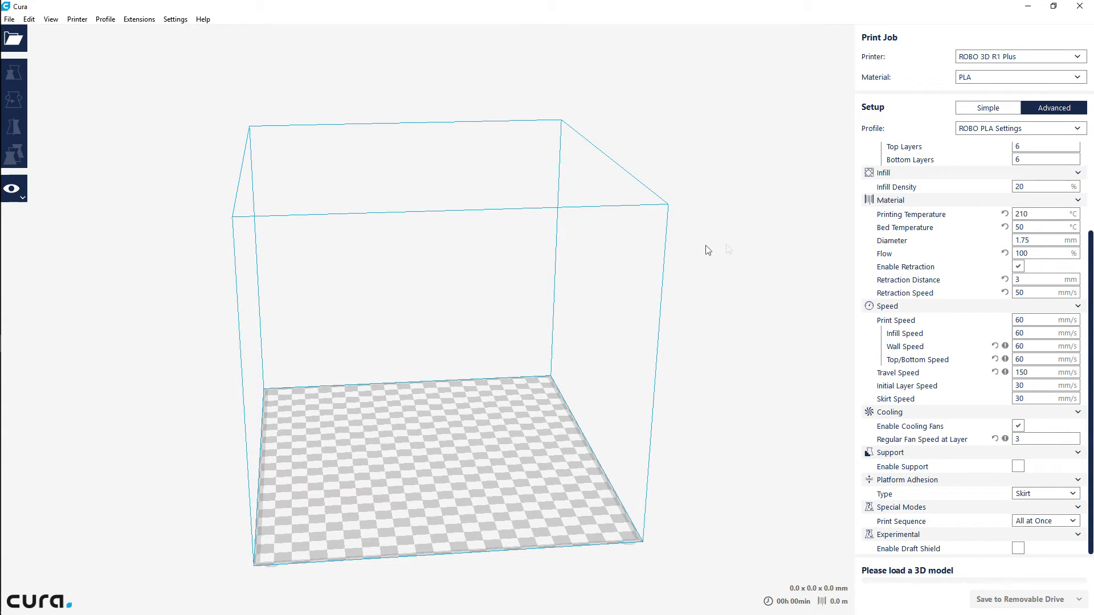
click(13, 41)
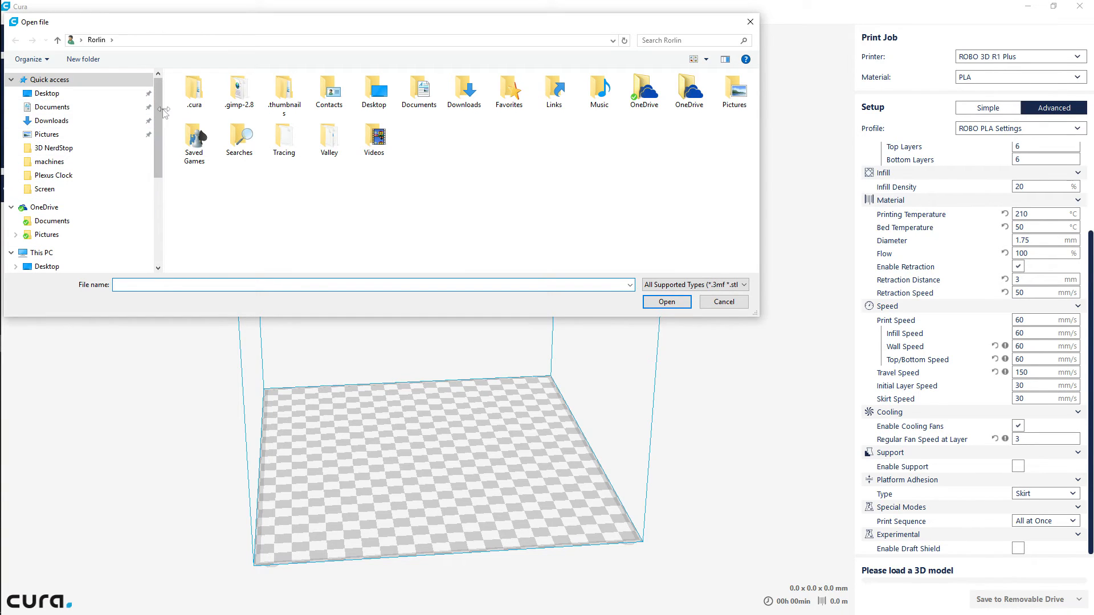
scroll(160, 136, down, 3)
click(75, 189)
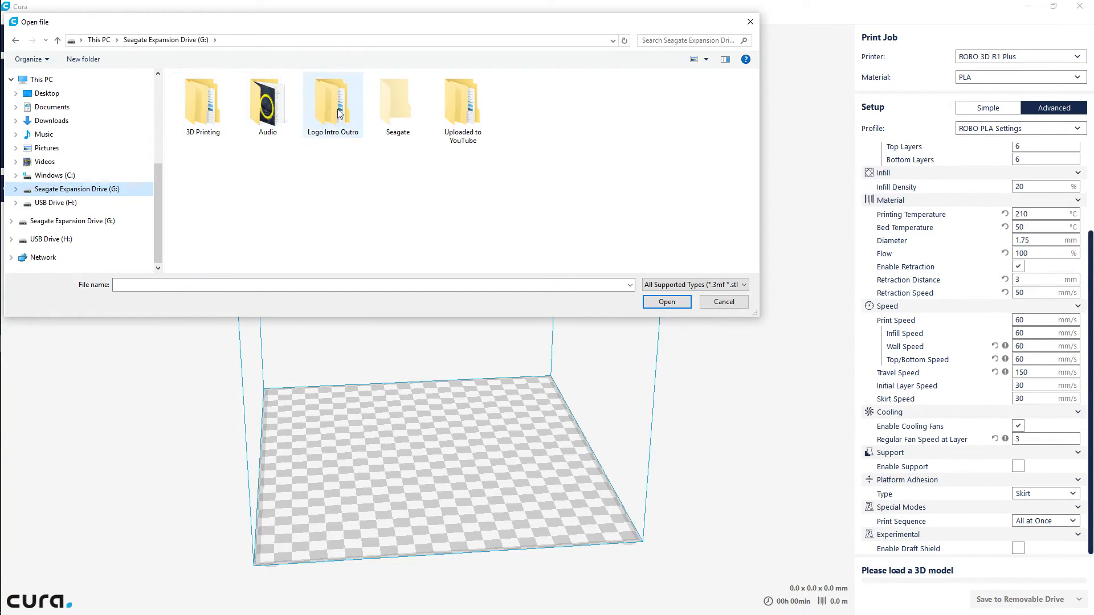
double_click(200, 112)
double_click(210, 93)
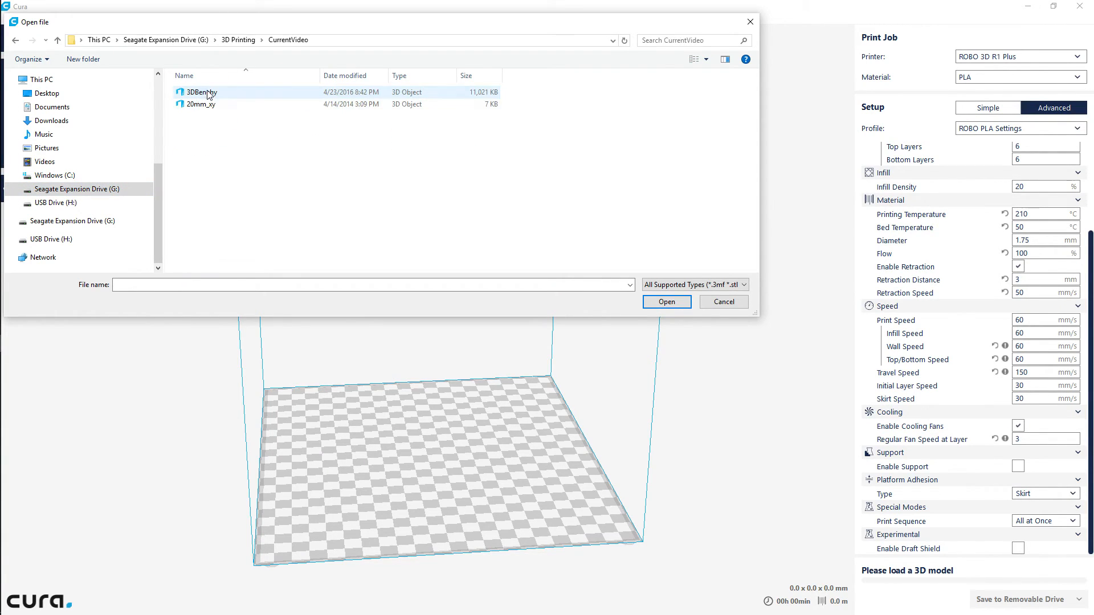
double_click(205, 92)
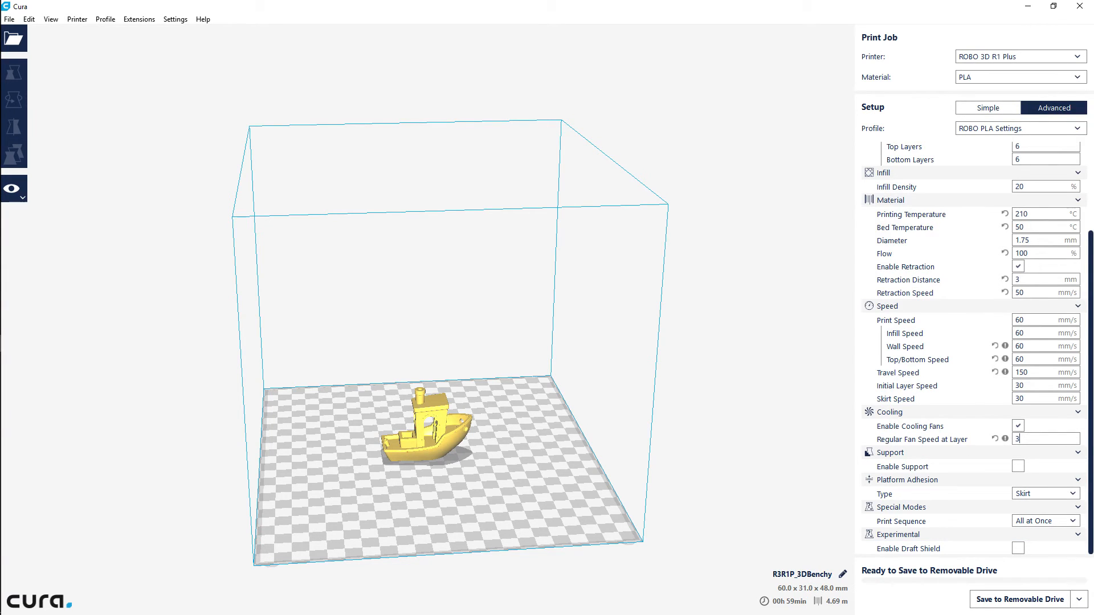
Switch to Cura 15.04.6, load the same 3DBenchy model, and show the basic print settings in an enlarged window
key(alt+Tab)
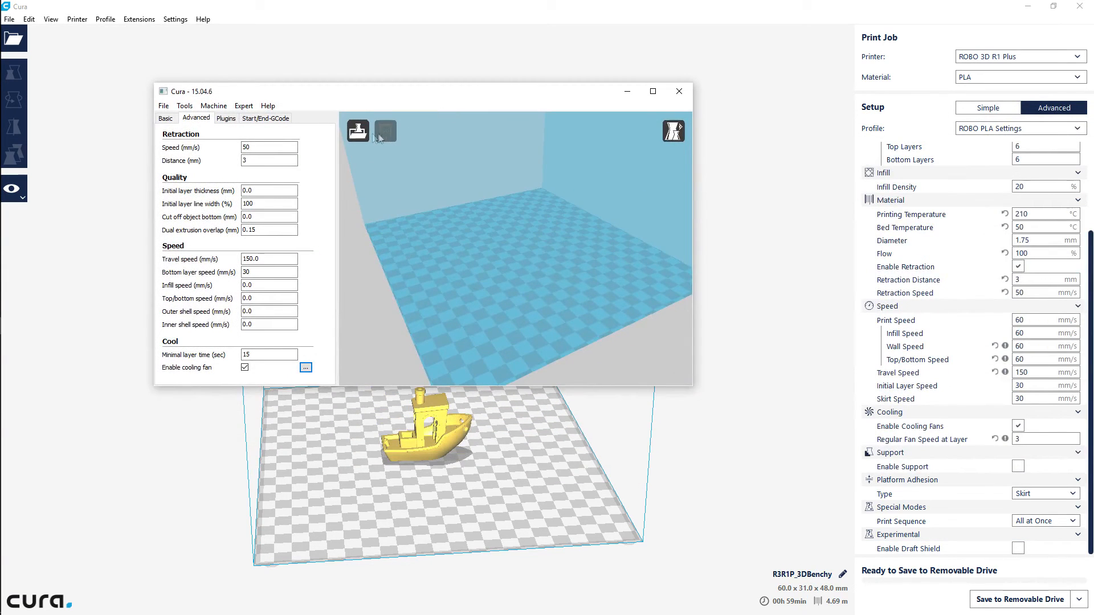
click(358, 131)
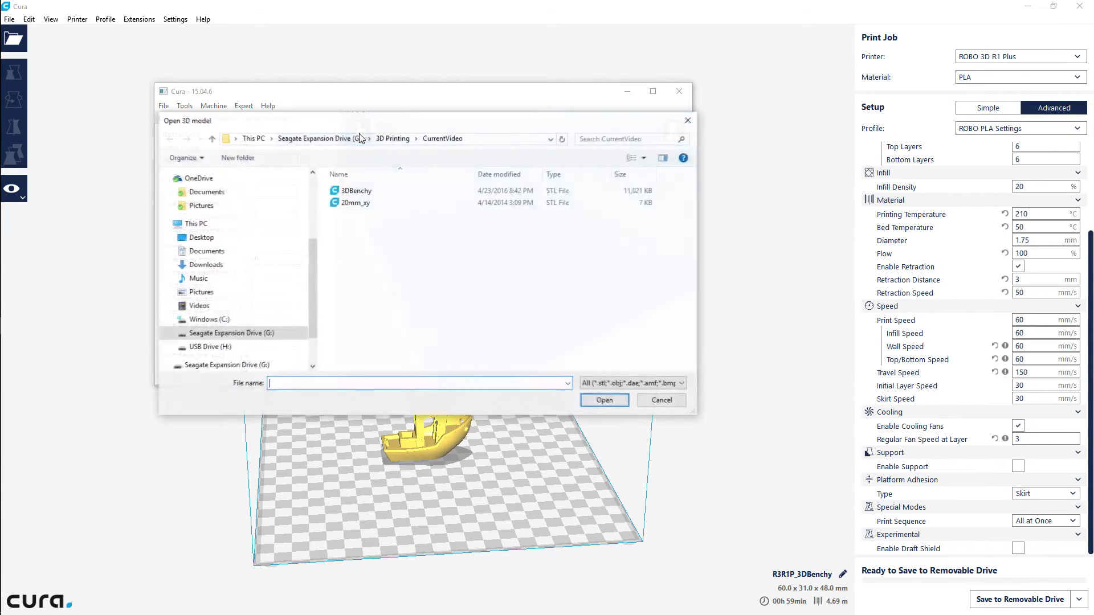
click(356, 191)
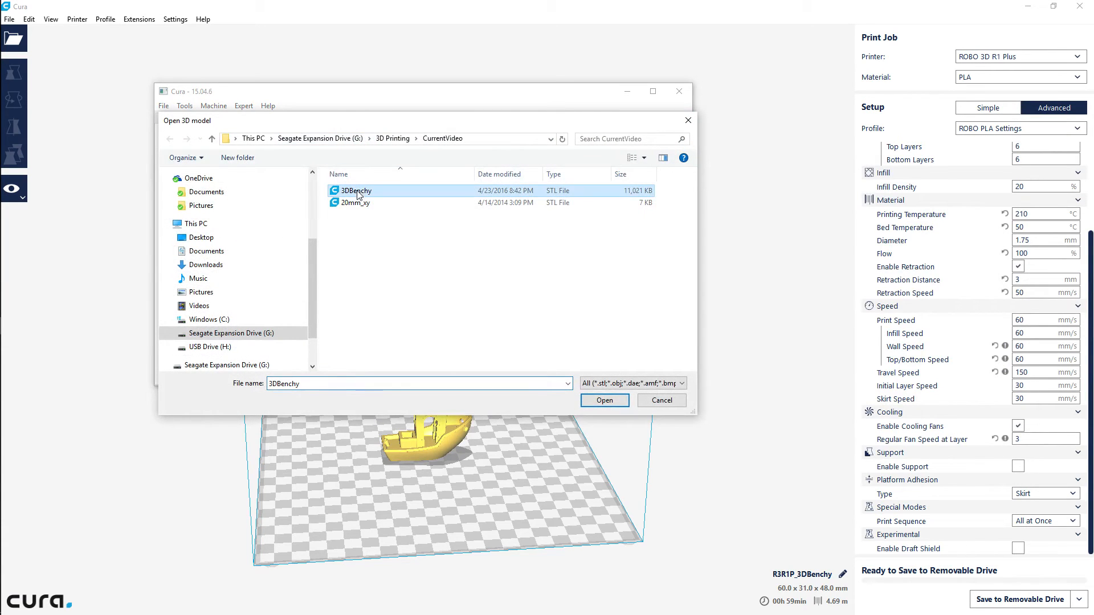
click(605, 401)
drag(752, 456, 819, 518)
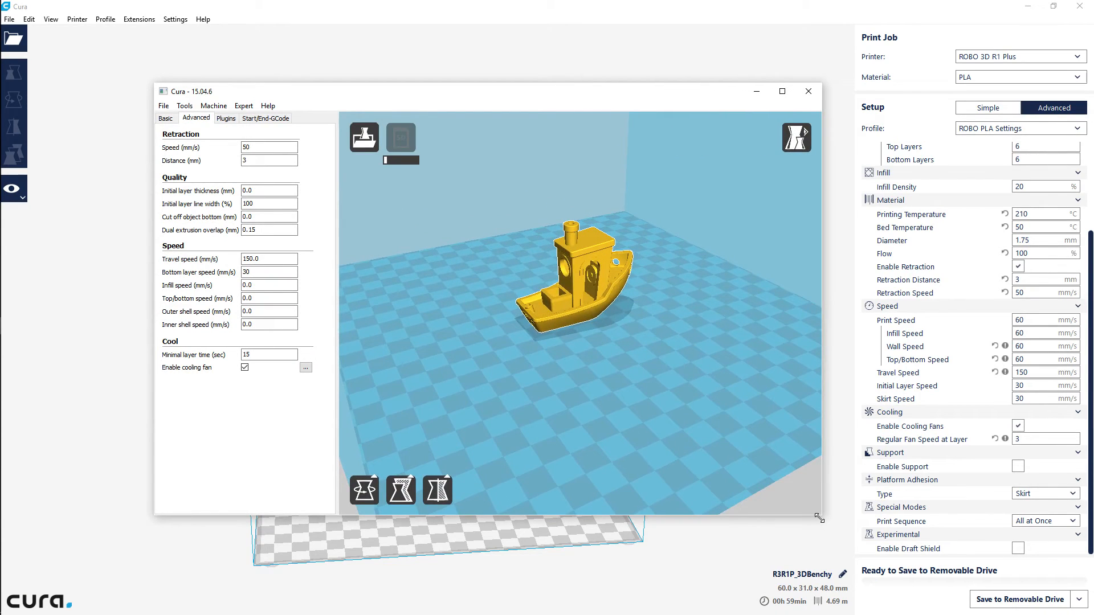
click(166, 118)
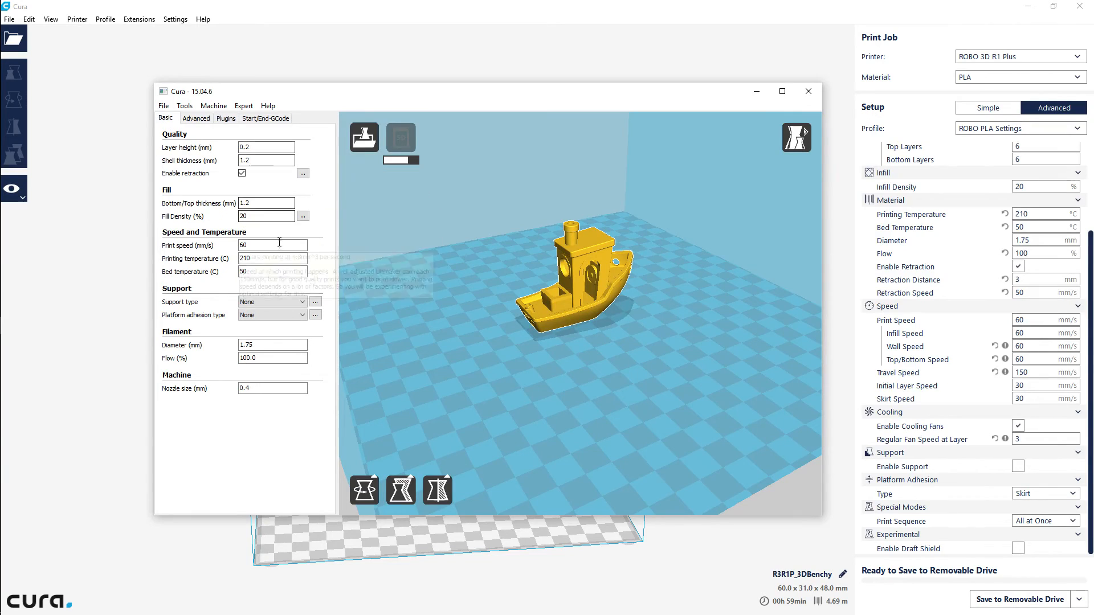
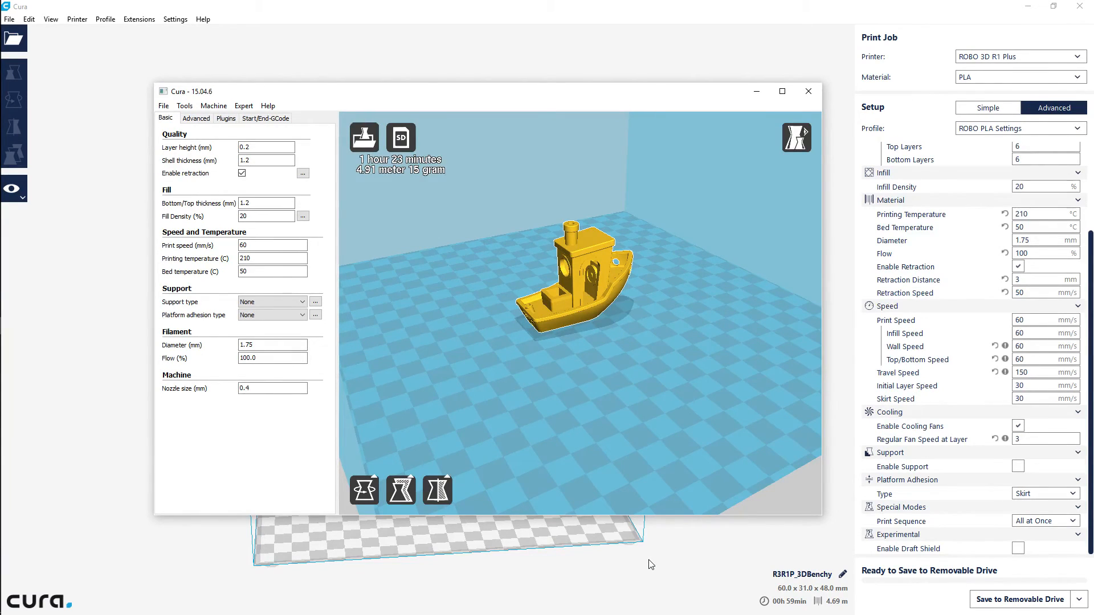
Save the 3DBenchy toolpath to the SD drive from Cura 15.04.6, then switch to Cura 2.1 and save its version to removable drive (H:)
click(403, 139)
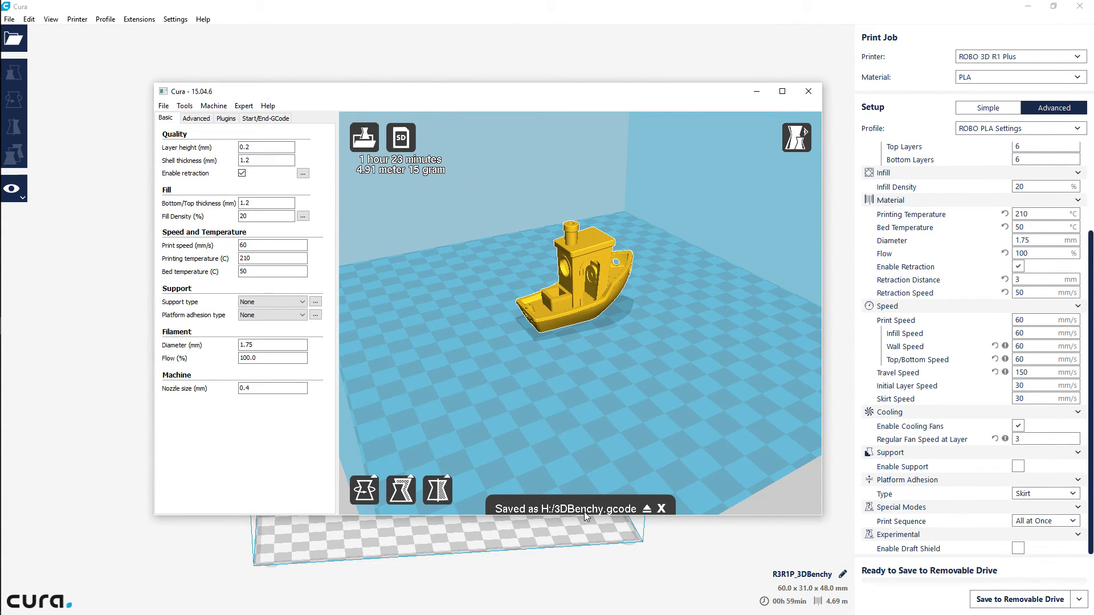
click(1036, 606)
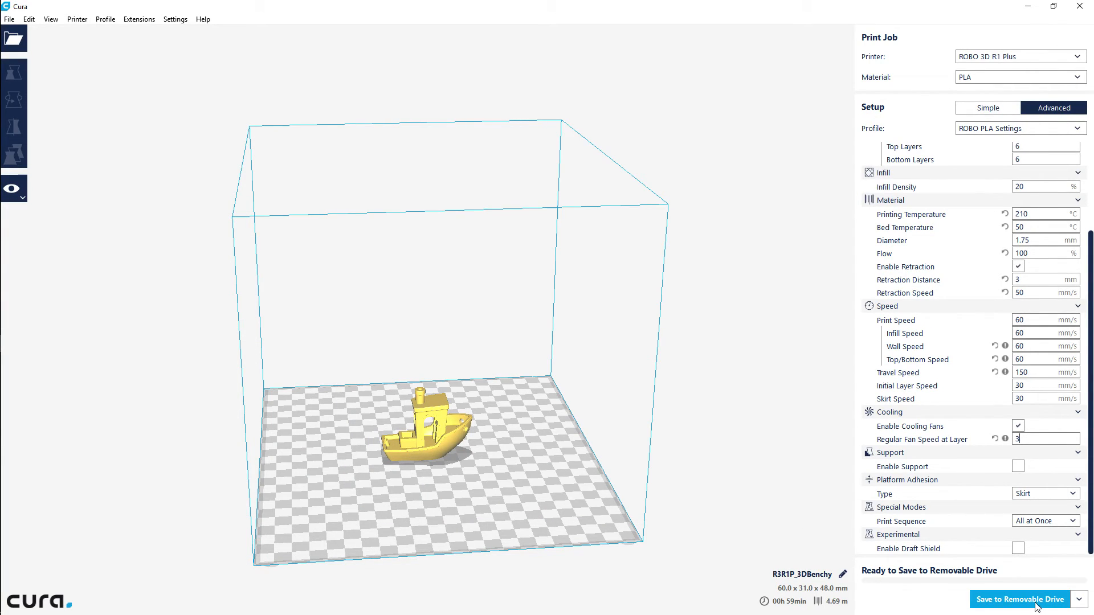
click(1036, 605)
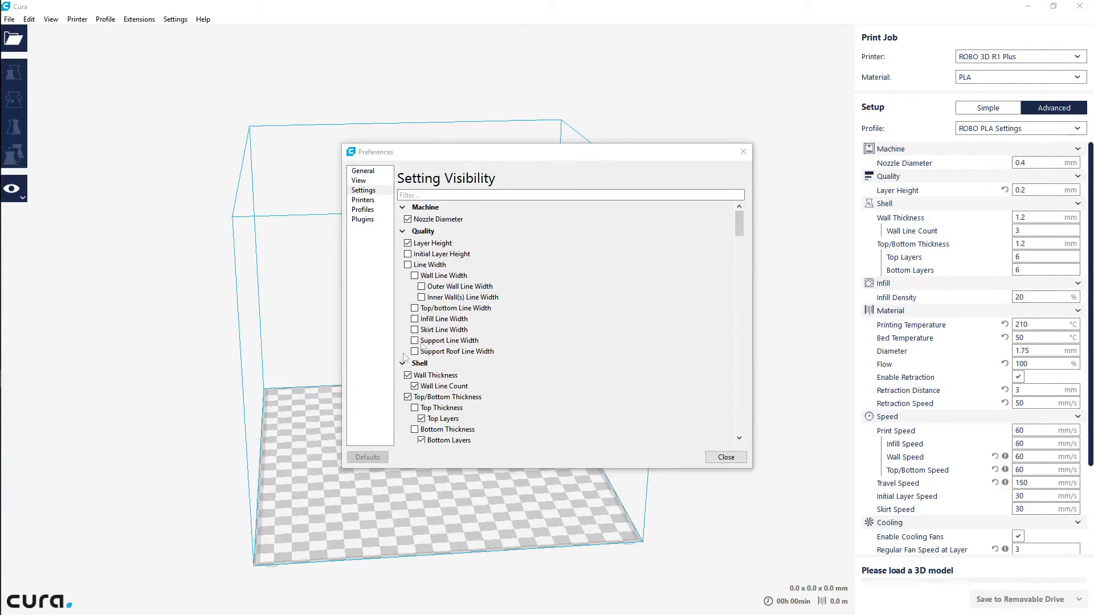
Make the Initial Layer Height setting visible in the Quality category and close the preferences
mouse_move(410, 260)
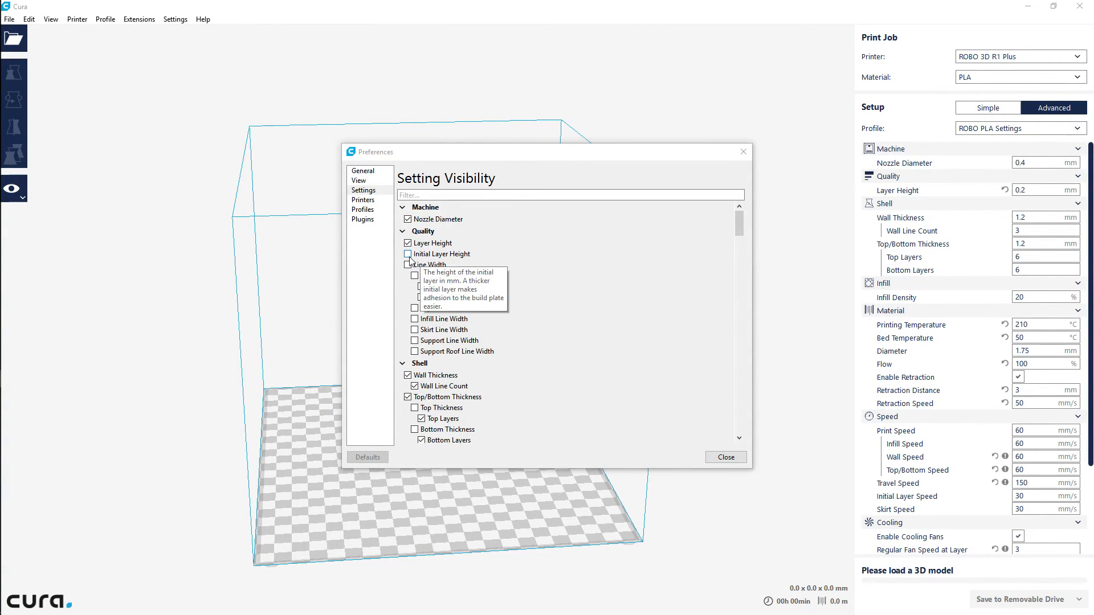
click(408, 256)
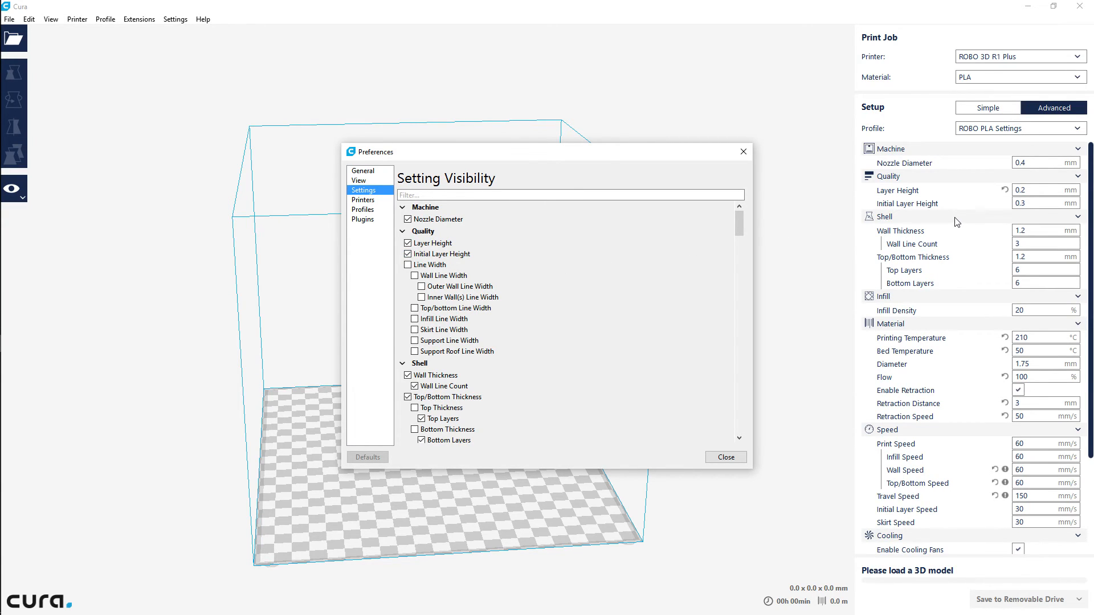
click(1030, 204)
click(726, 458)
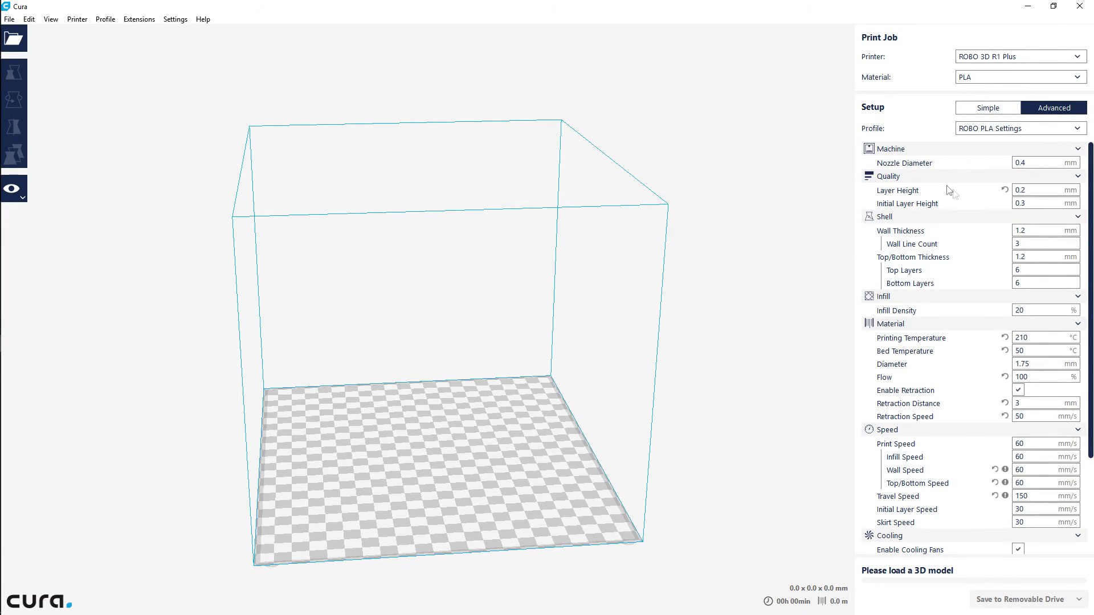
Demonstrate Quality setting visibility by hiding and re-showing Initial Layer Height, then showing and hiding Line Width, and close the preferences
click(1067, 177)
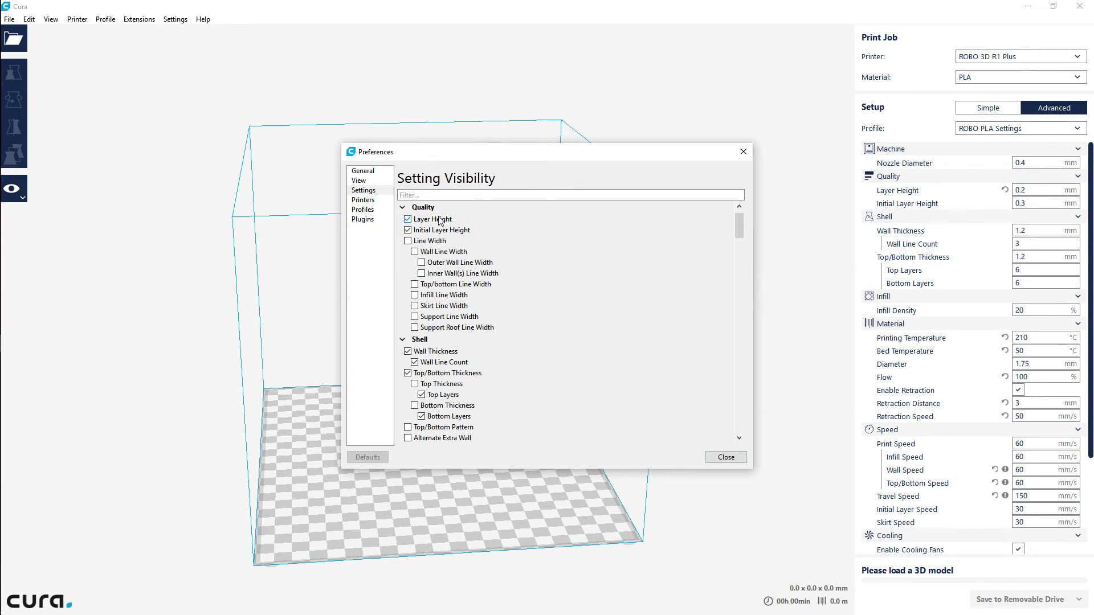
click(409, 230)
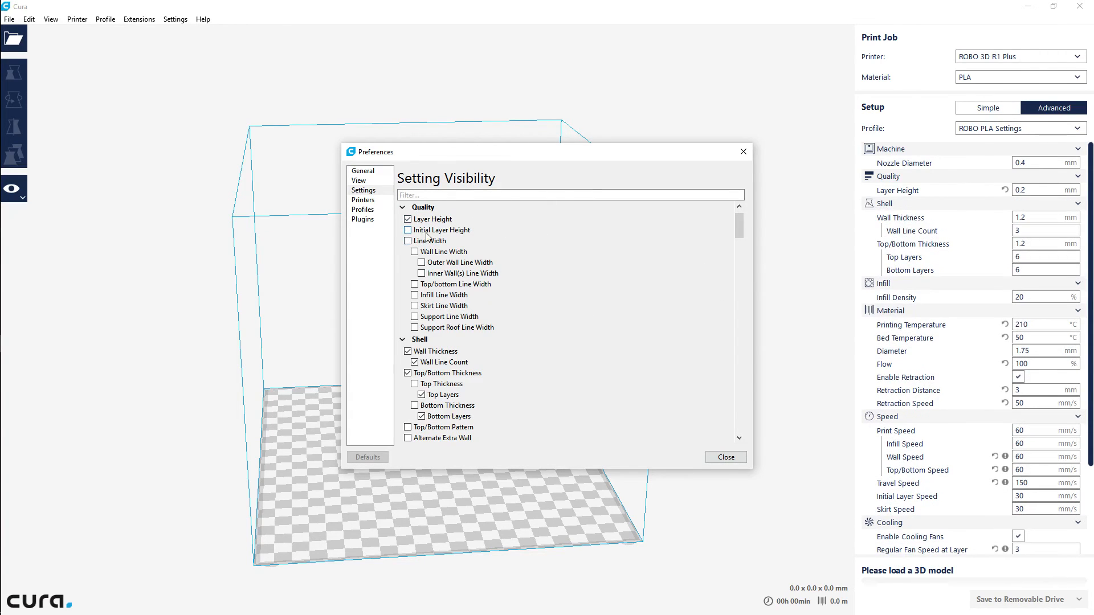
click(408, 231)
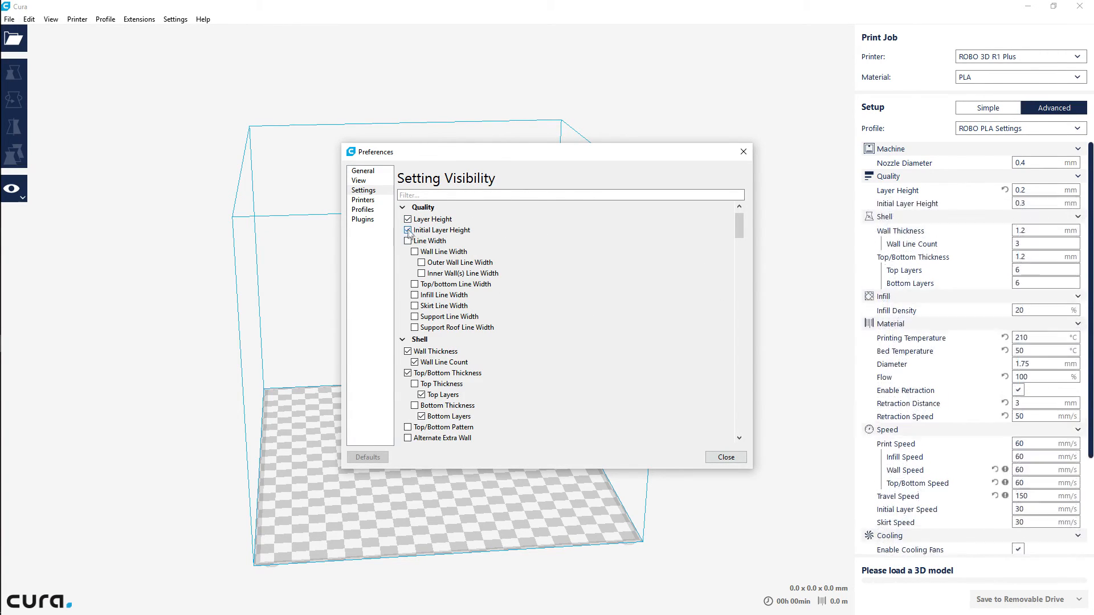
click(408, 241)
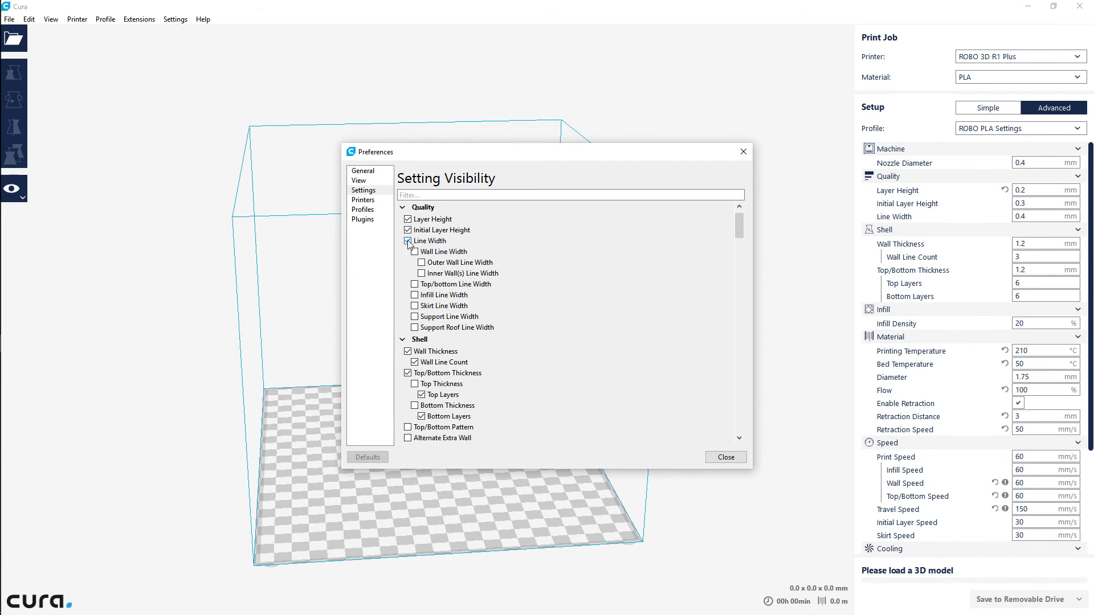
click(408, 241)
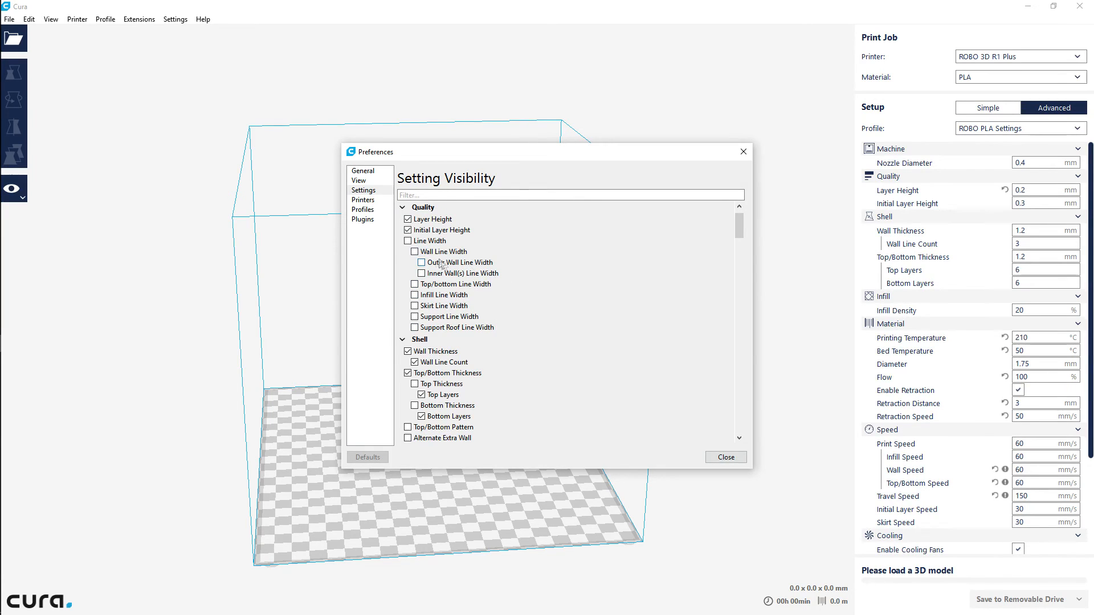
mouse_move(467, 238)
click(725, 457)
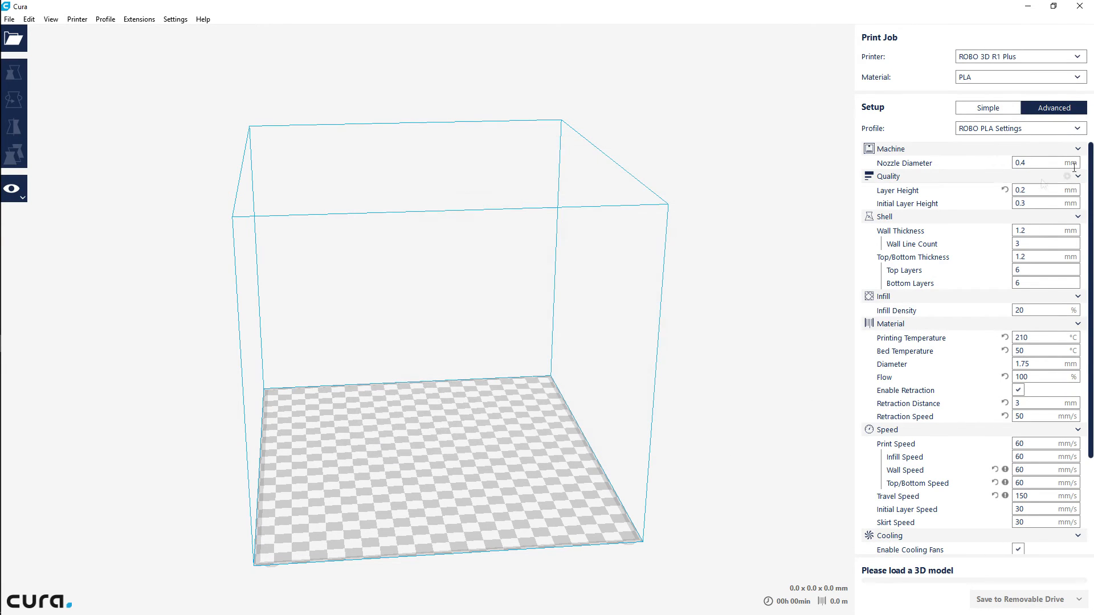
Set the Initial Layer Height to 0.2 mm in the Quality settings
mouse_move(1033, 202)
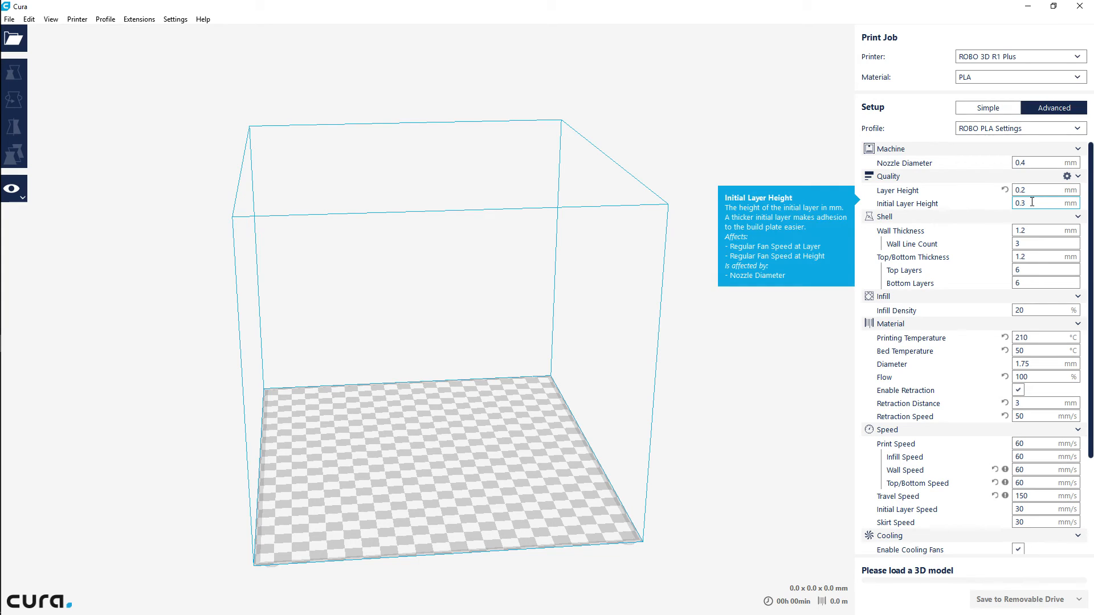
key(BackSpace)
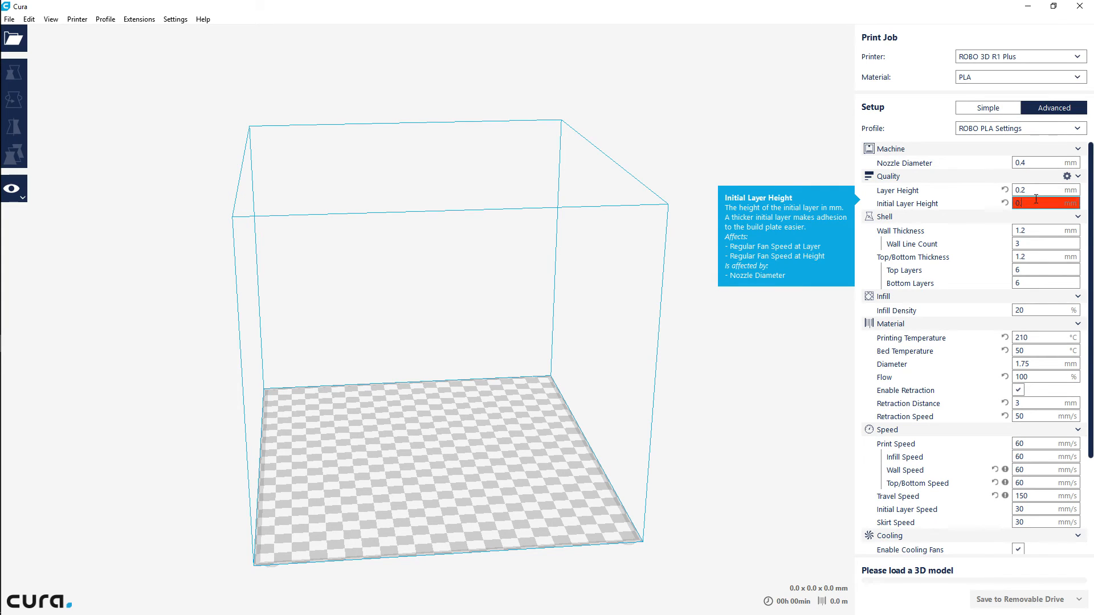
text(2)
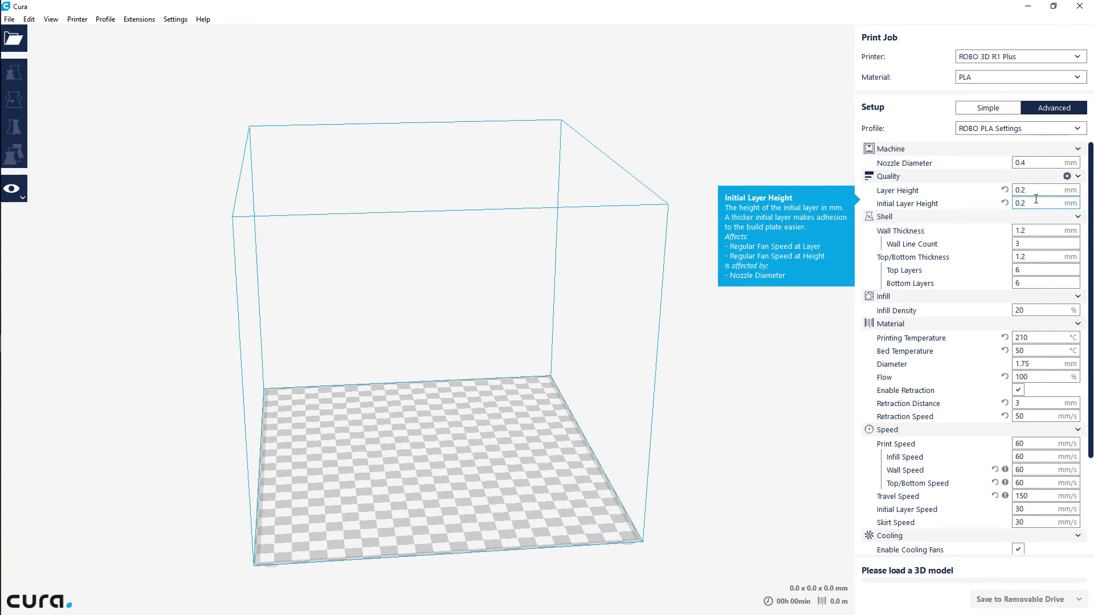
Load the 3DBenchy model and save its sliced G-code to the removable drive (H:)
click(14, 39)
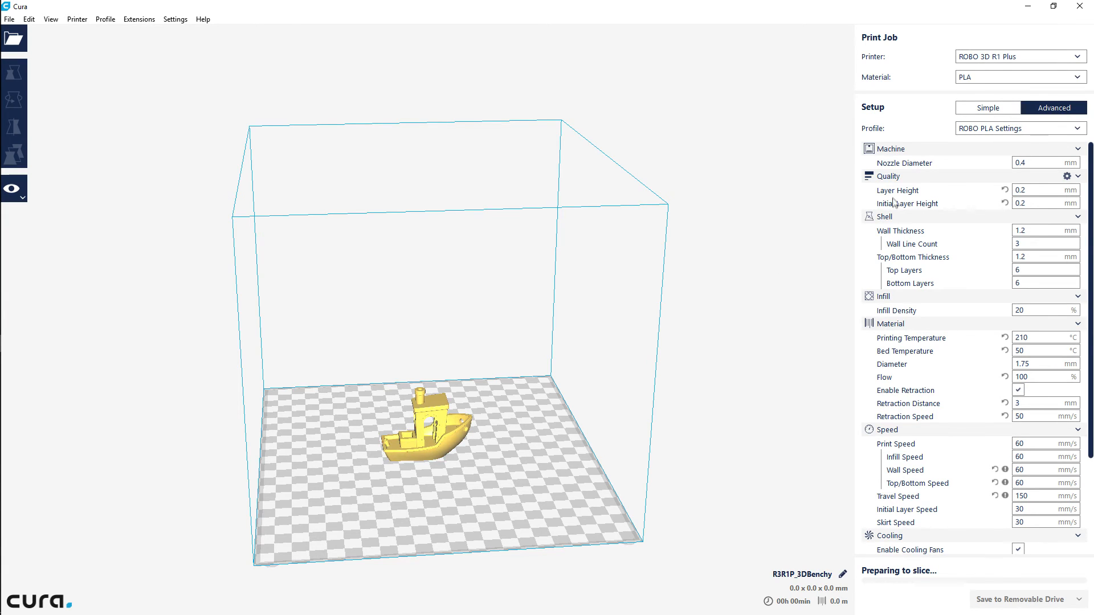
mouse_move(962, 209)
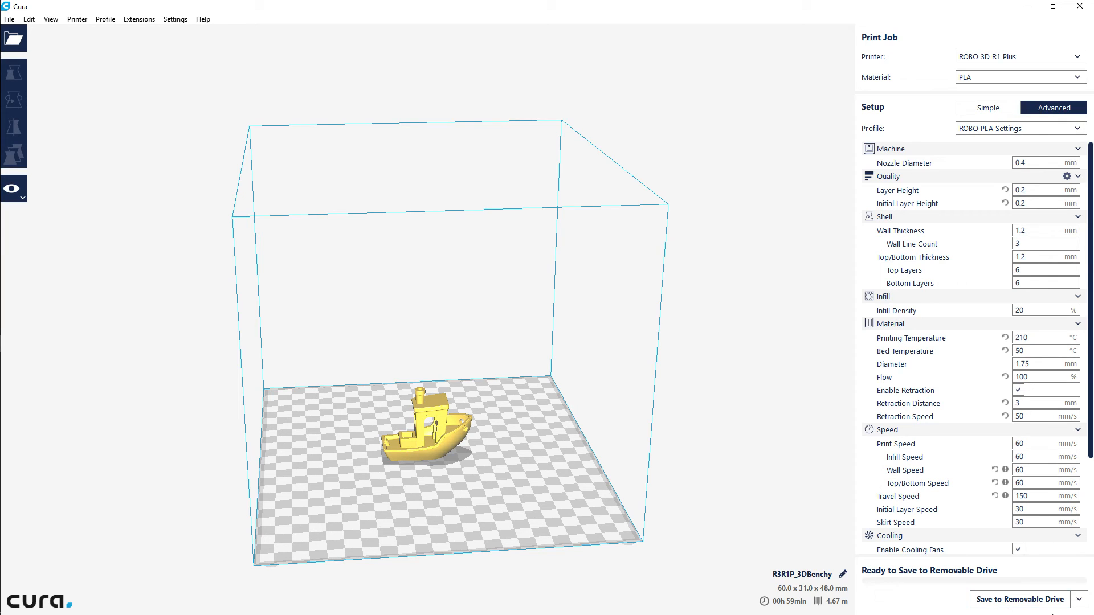
click(1022, 606)
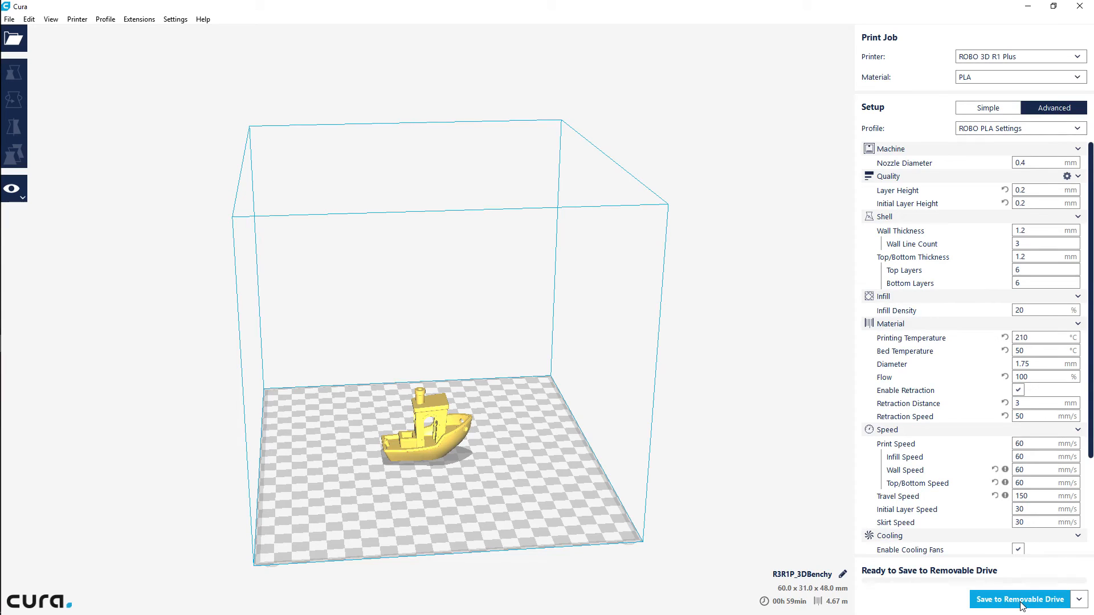
click(1022, 605)
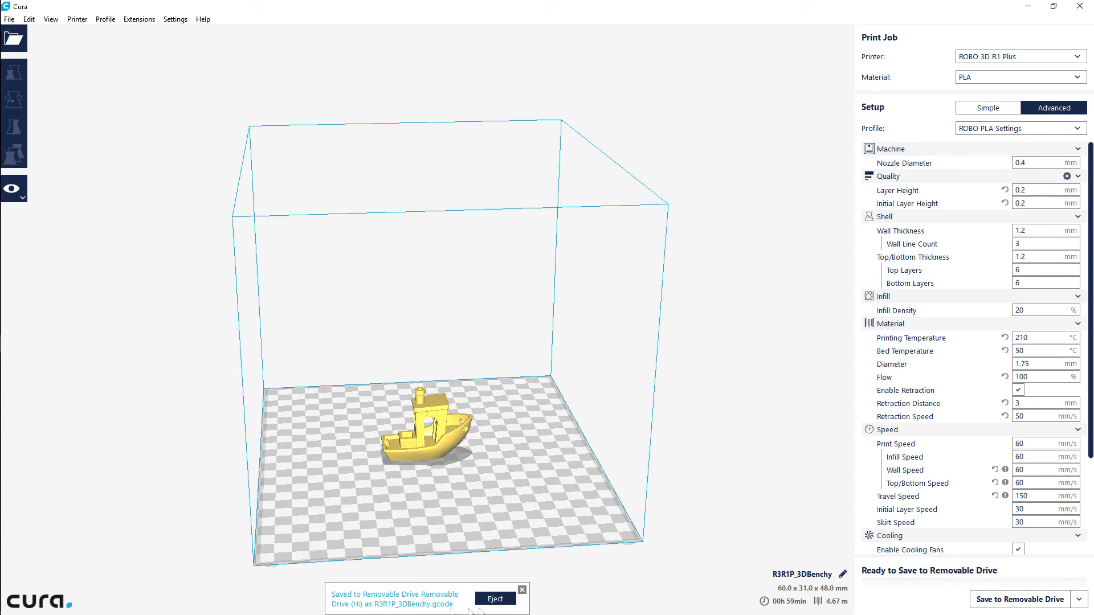
Eject the removable drive (H:) and dismiss both the eject and save notifications
click(501, 602)
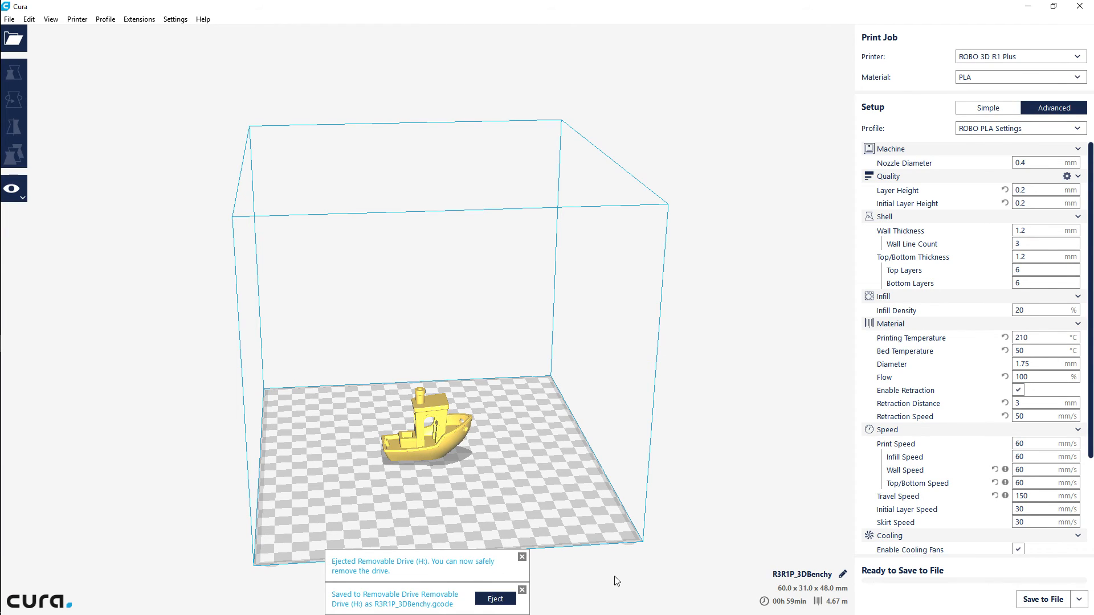
click(523, 558)
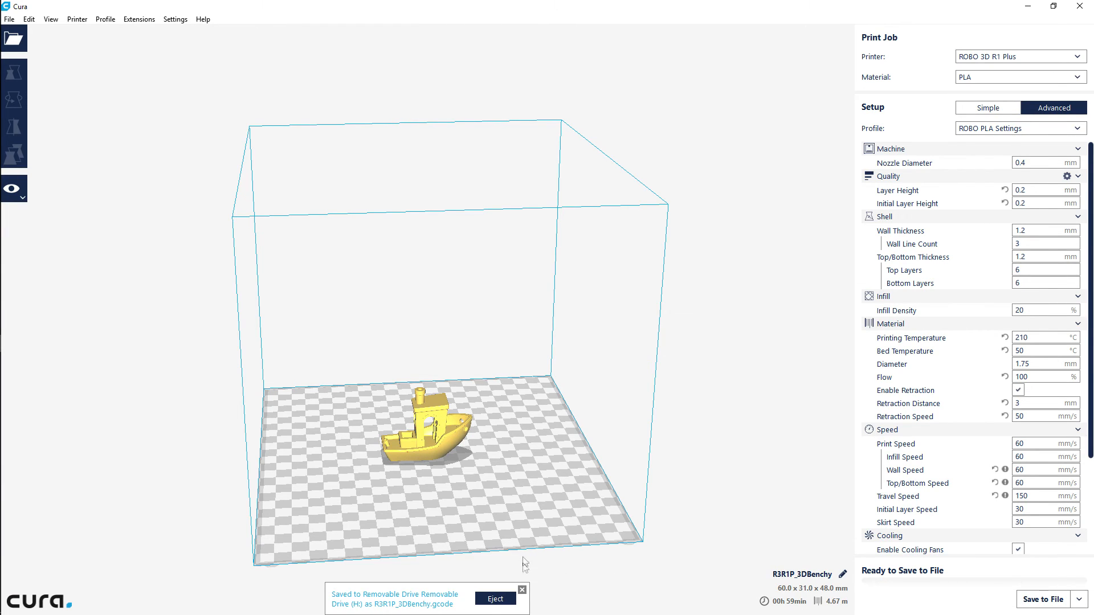
click(522, 591)
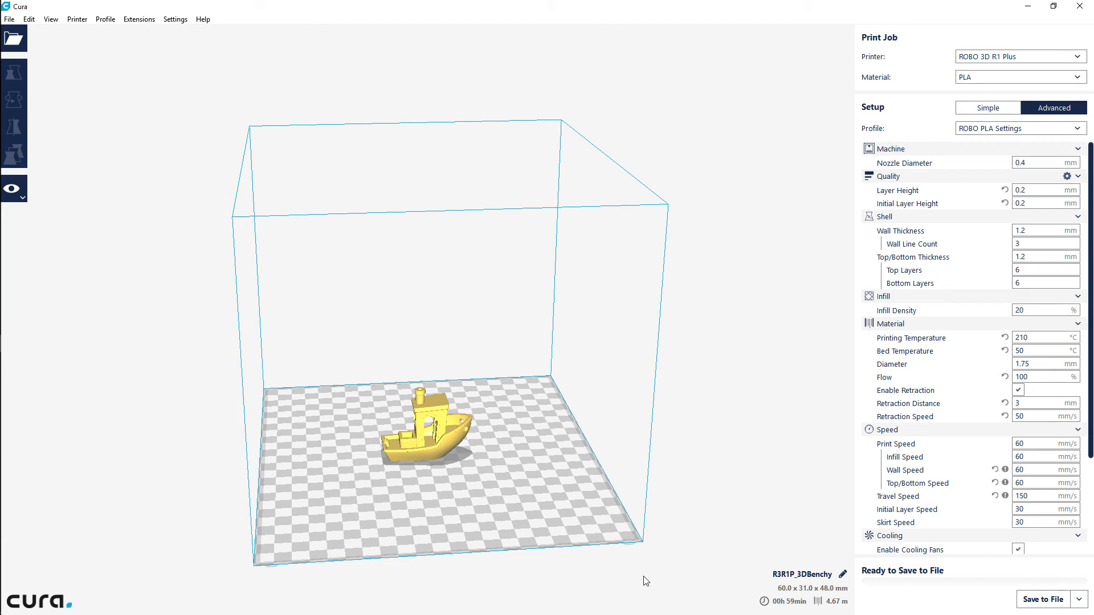